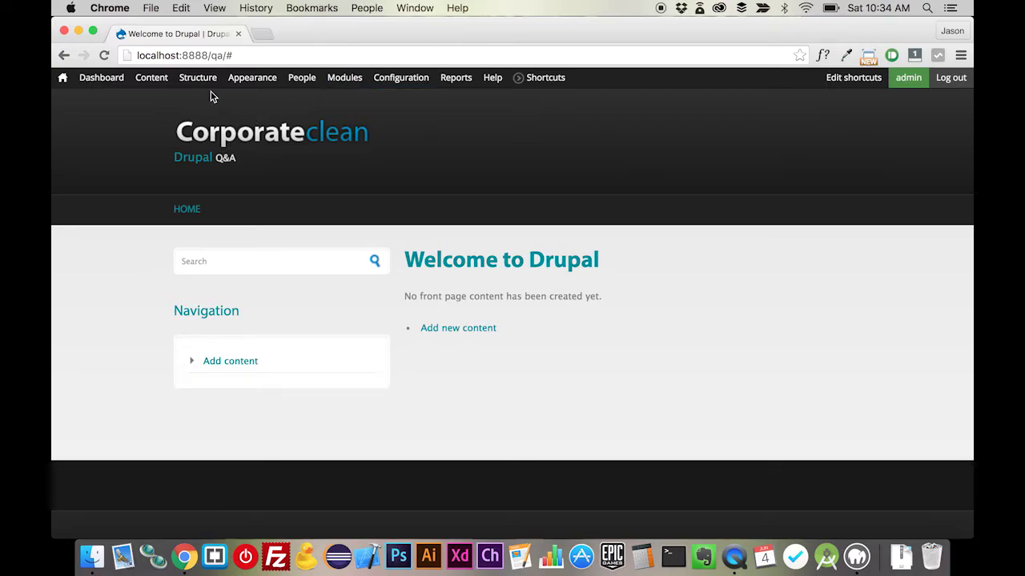
# Check the site's module list for the enabled Chaos tools, Libraries, Views, Views Slideshow, Views Slideshow: Cycle and Views UI modules.
pyautogui.click(345, 86)
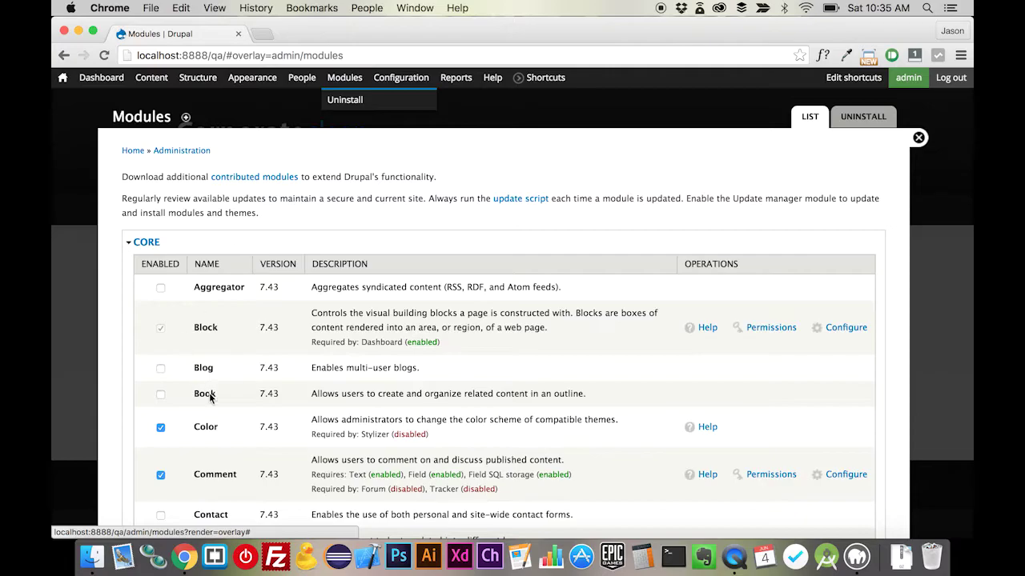
pyautogui.scroll(-10, 348, 489)
pyautogui.scroll(-15, 348, 493)
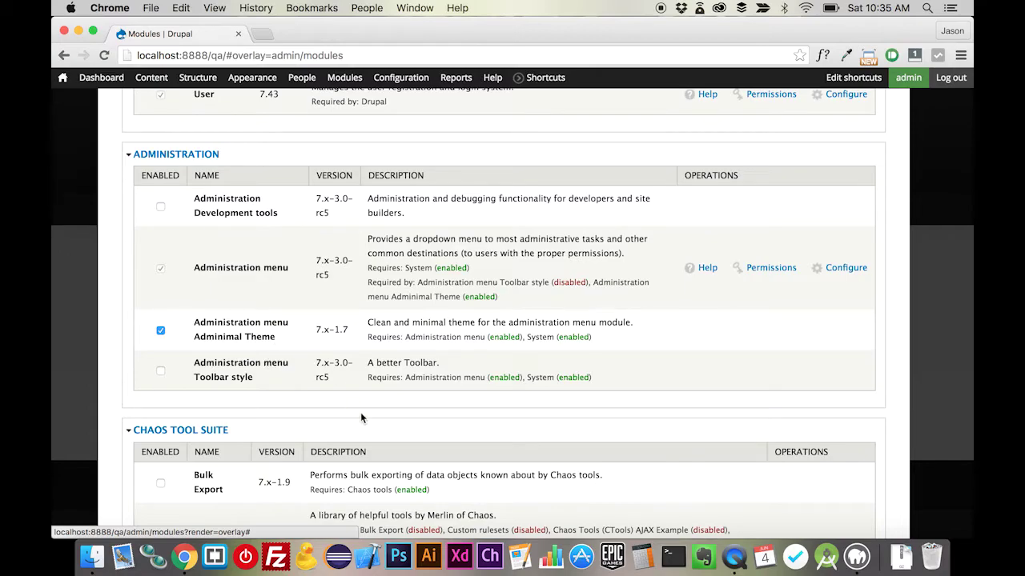
pyautogui.scroll(-15, 361, 417)
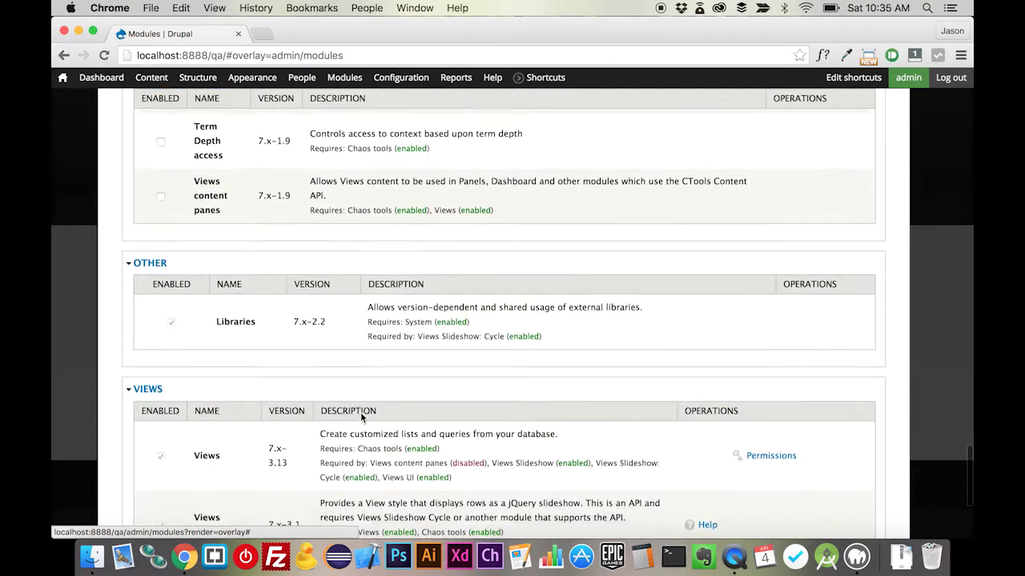
pyautogui.scroll(-3, 360, 414)
pyautogui.scroll(-1, 361, 416)
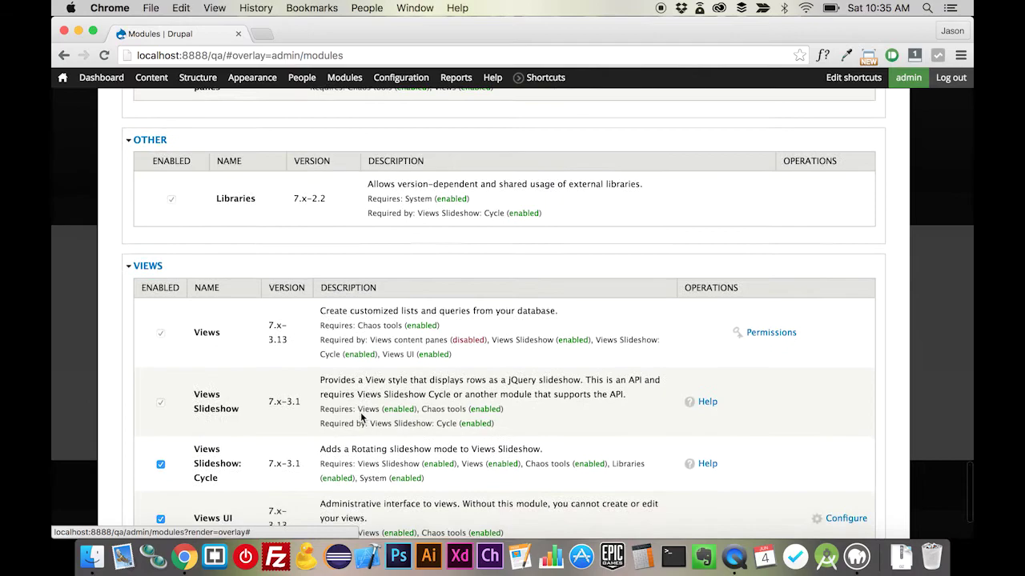
pyautogui.scroll(-4, 361, 416)
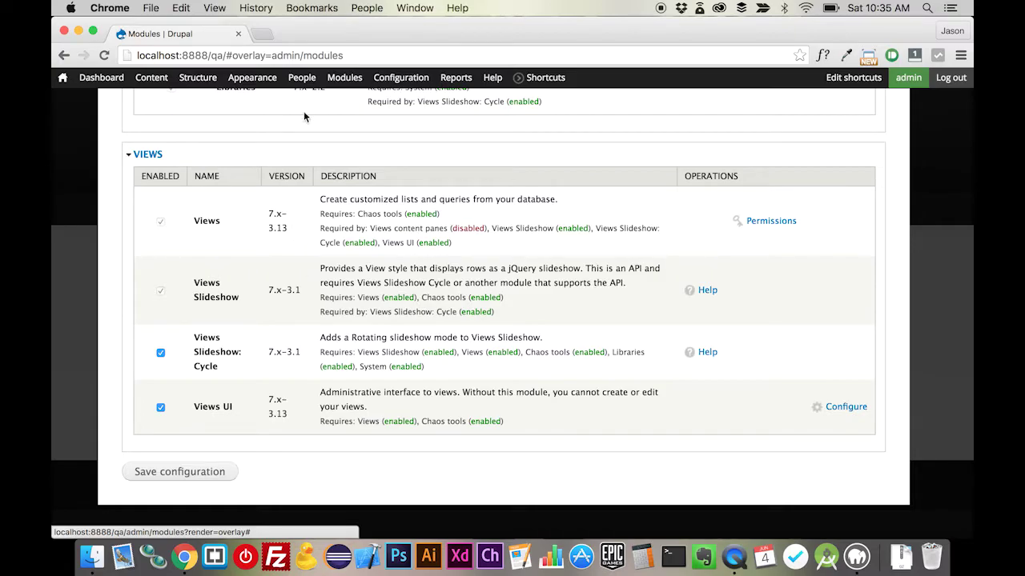
pyautogui.scroll(10, 912, 210)
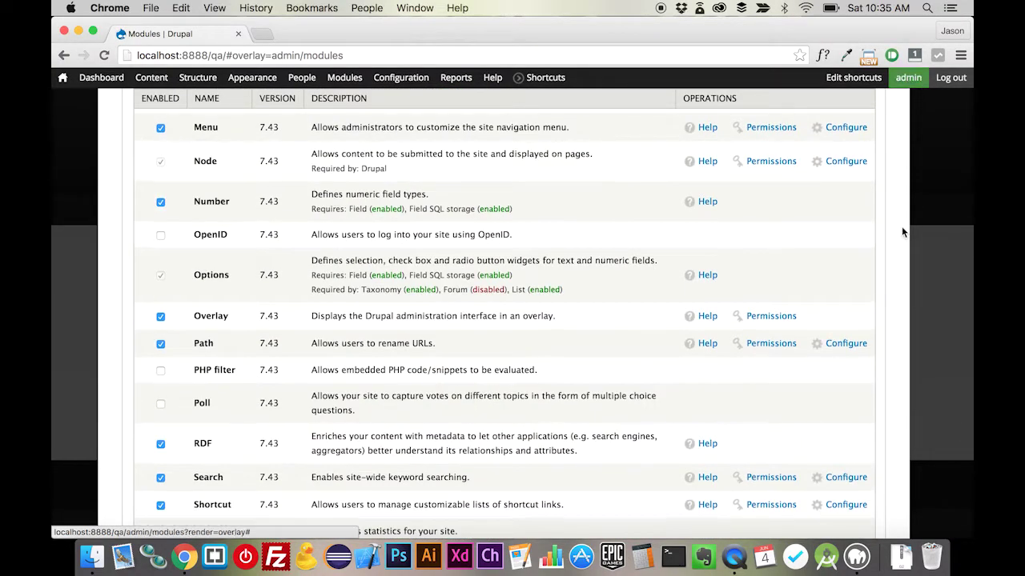
pyautogui.scroll(10, 901, 230)
pyautogui.click(918, 138)
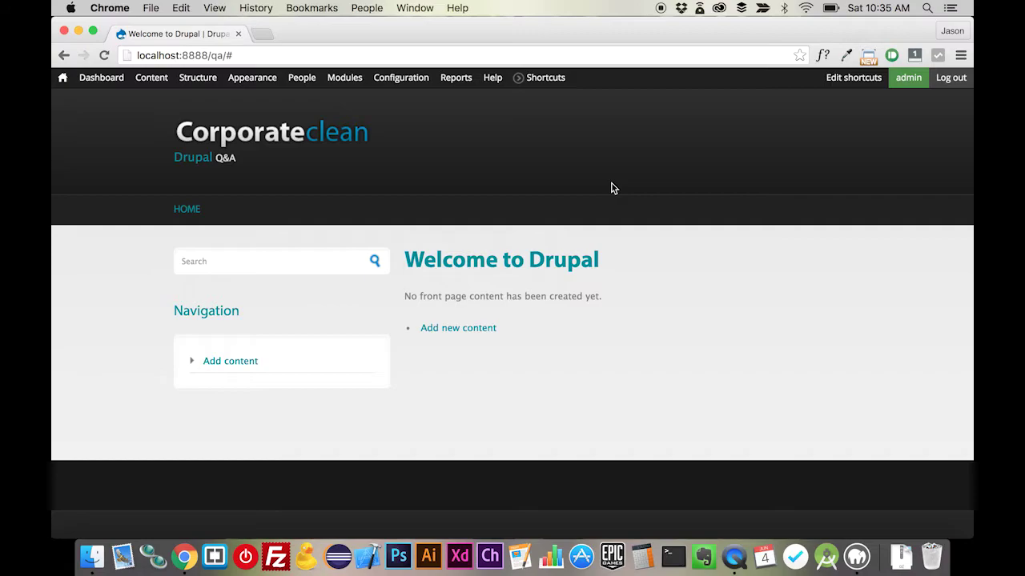
# Open the field management page of the Article content type to review its fields.
pyautogui.moveTo(201, 80)
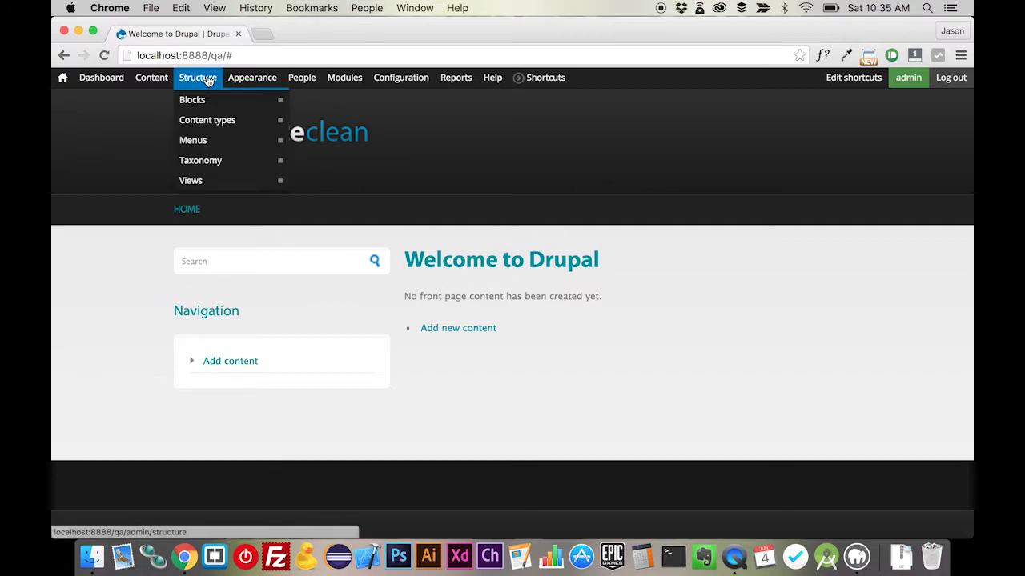
pyautogui.moveTo(212, 119)
pyautogui.moveTo(331, 160)
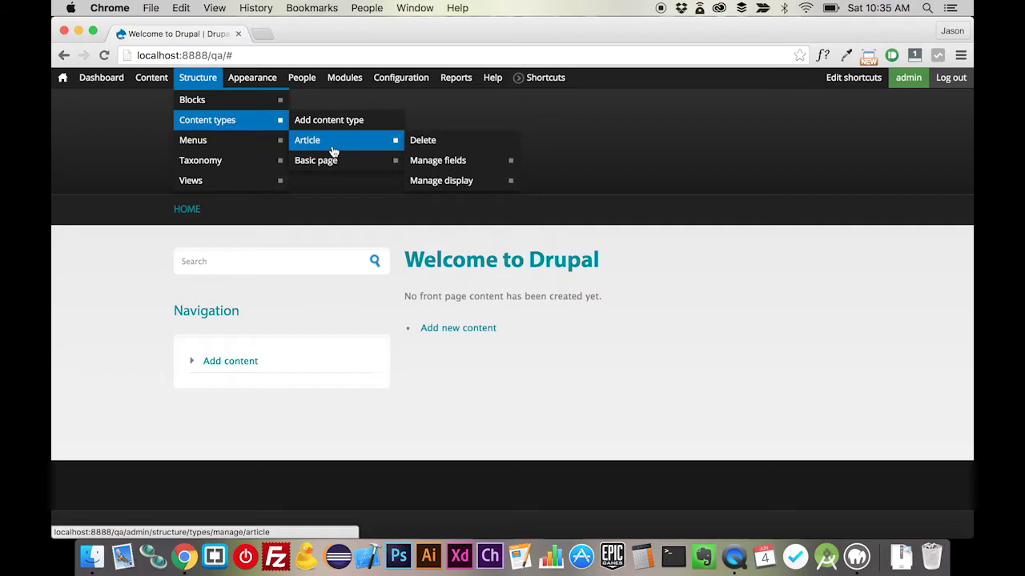
pyautogui.click(422, 162)
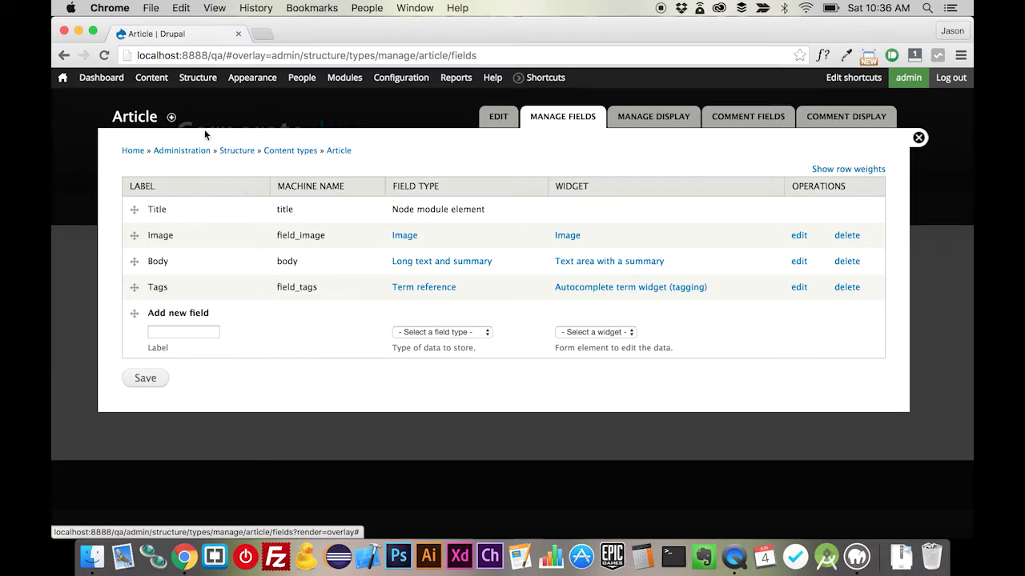
# Open the Basic page content type's fields and check the machine name of its Image field.
pyautogui.moveTo(199, 78)
pyautogui.moveTo(210, 119)
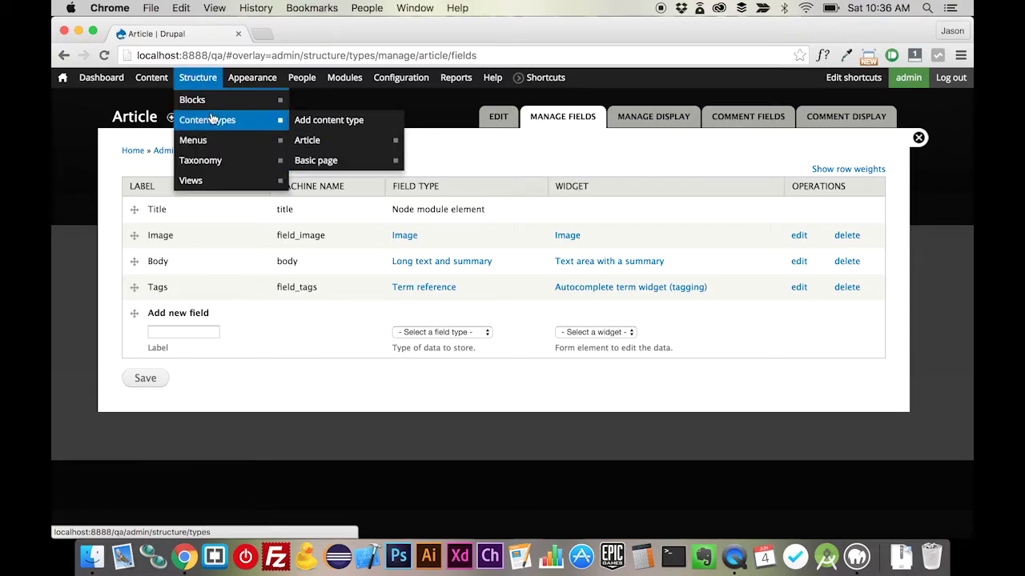
pyautogui.moveTo(334, 161)
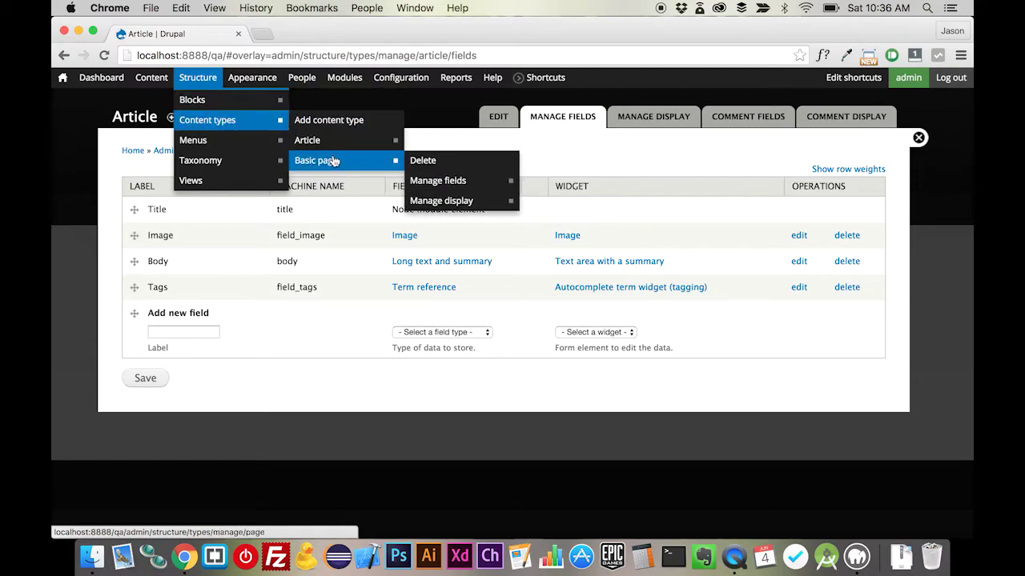
pyautogui.click(426, 182)
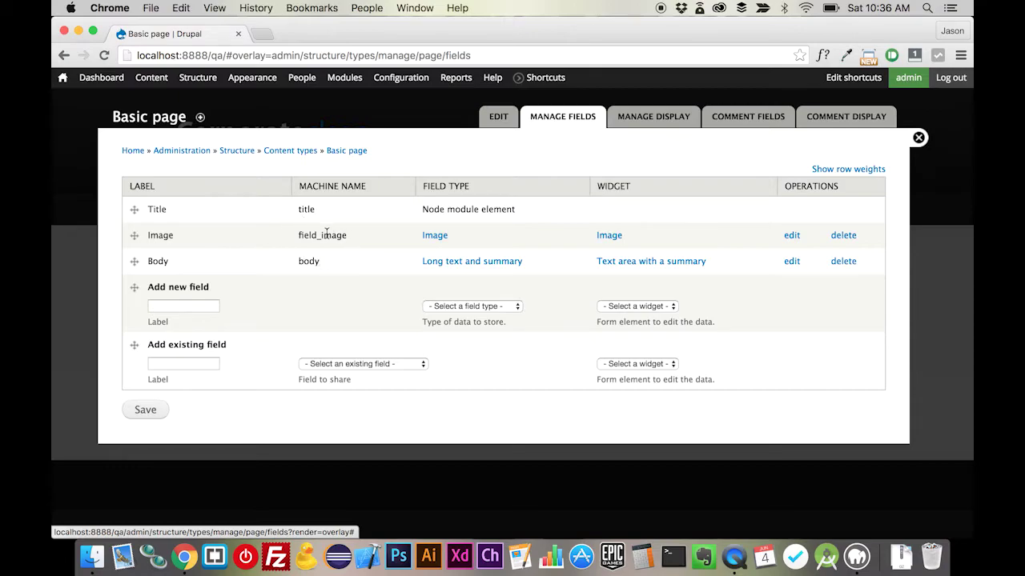
pyautogui.moveTo(357, 237); pyautogui.dragTo(298, 236)
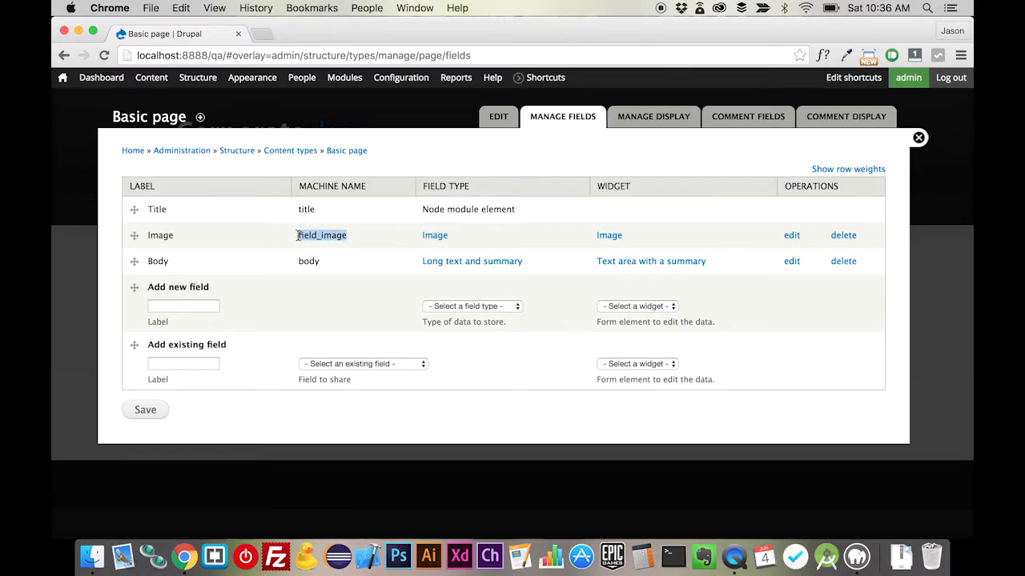
pyautogui.click(332, 273)
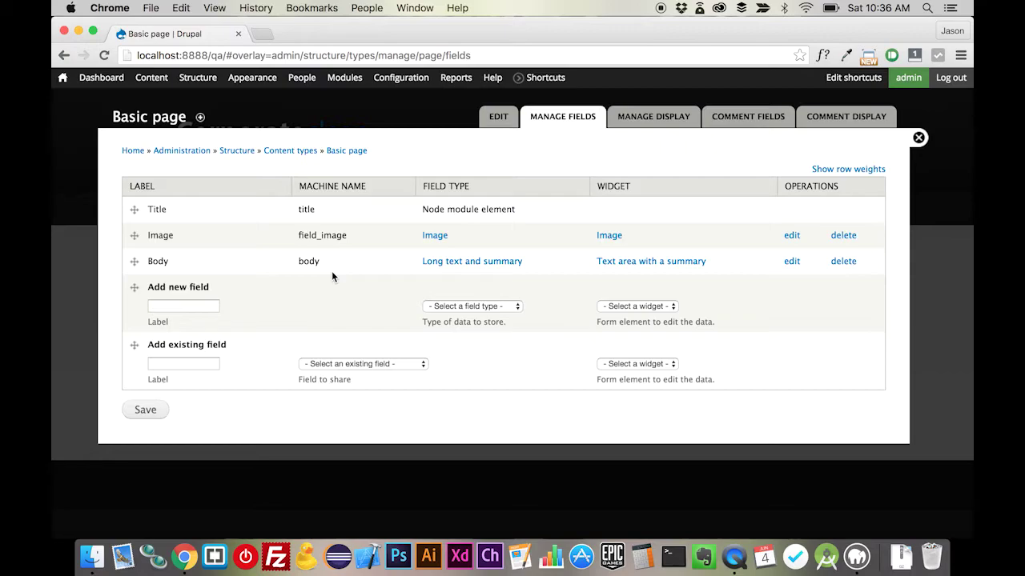
# Review the available new field types and the existing fields that can be shared with Basic page.
pyautogui.click(440, 308)
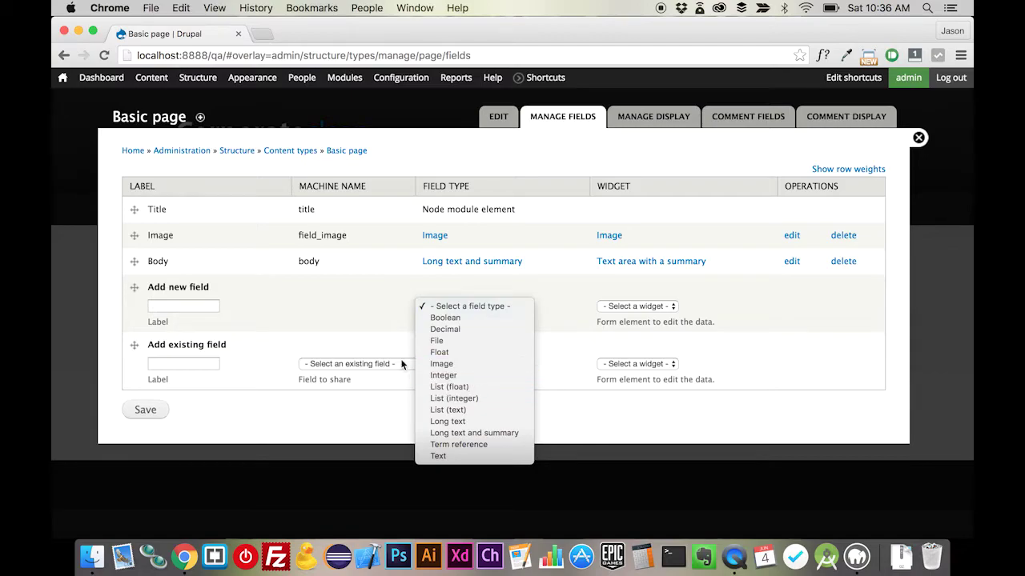
pyautogui.click(325, 345)
pyautogui.click(363, 365)
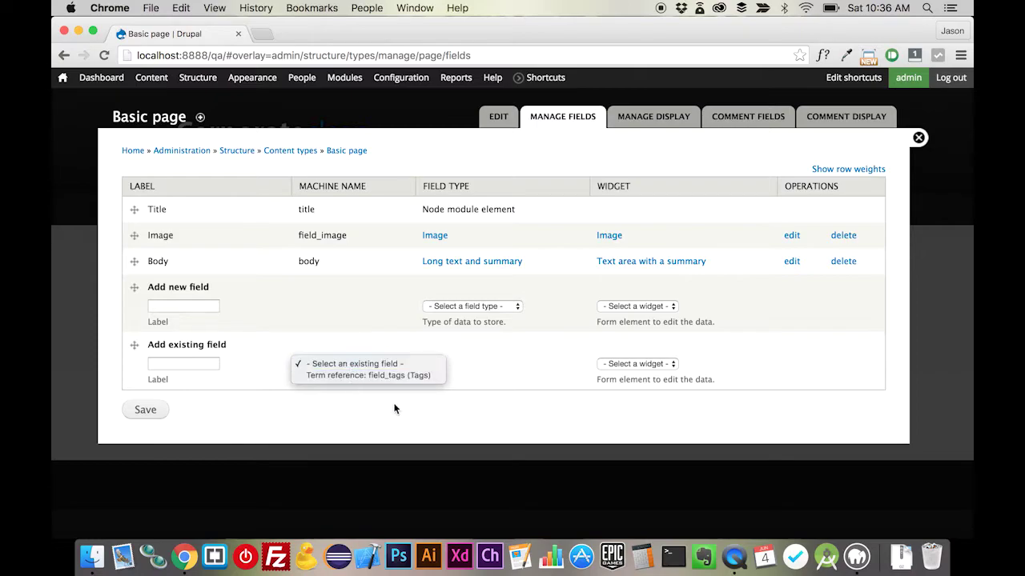
pyautogui.click(273, 336)
# Start a new content type and name it Services.
pyautogui.moveTo(198, 78)
pyautogui.moveTo(248, 125)
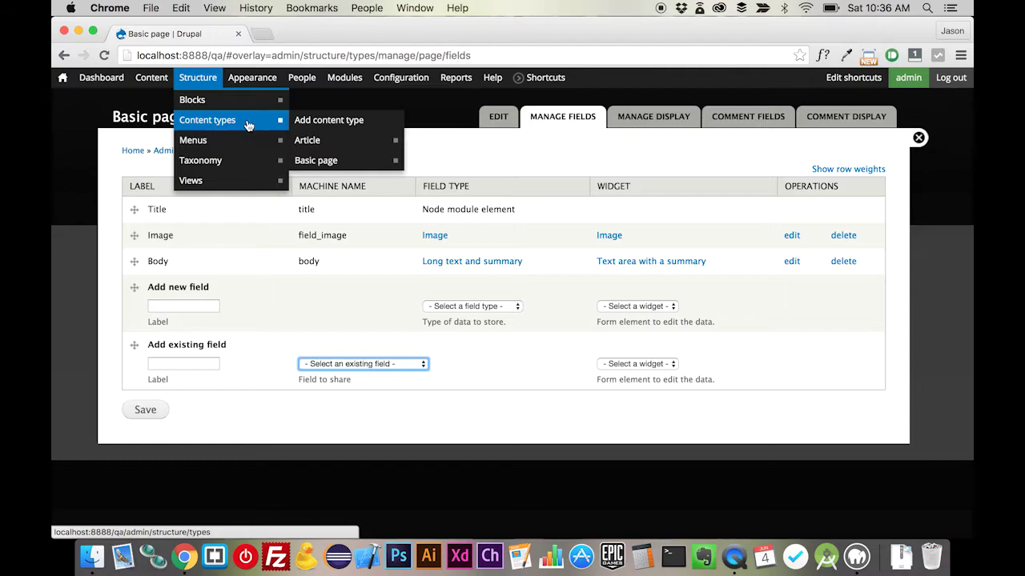
pyautogui.click(311, 122)
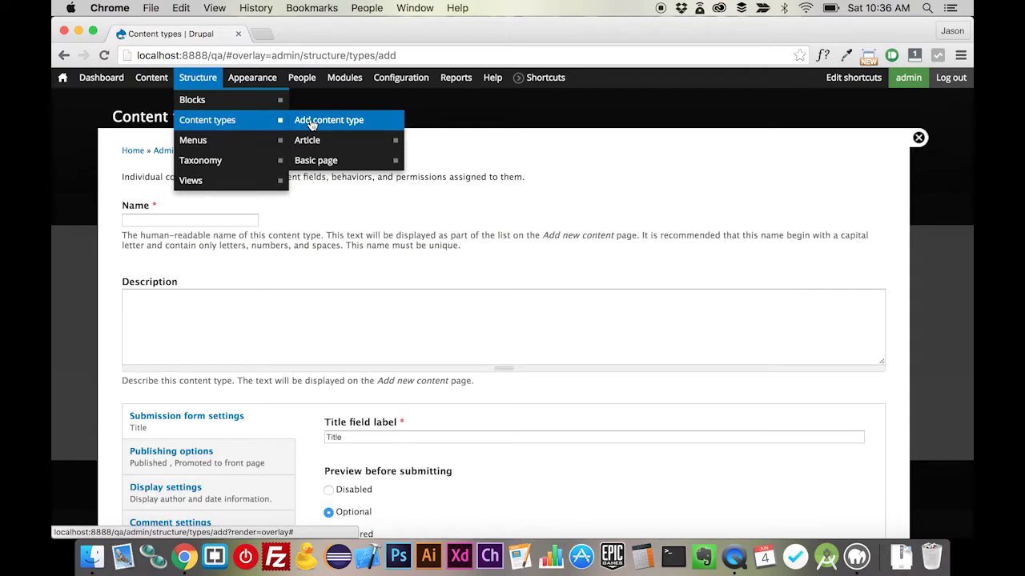
pyautogui.click(188, 221)
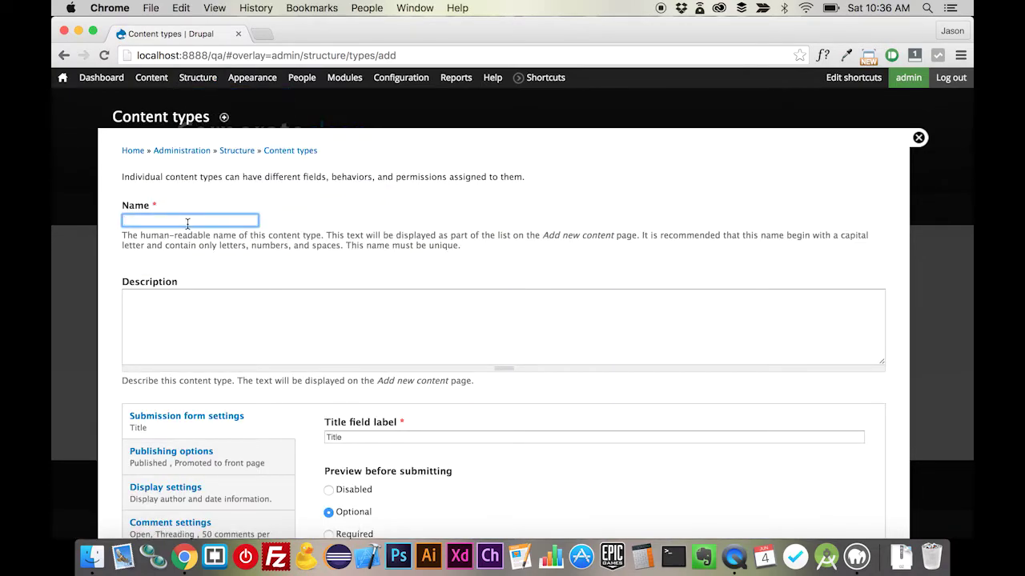
pyautogui.write('er')
pyautogui.press('BackSpace')
pyautogui.press('BackSpace')
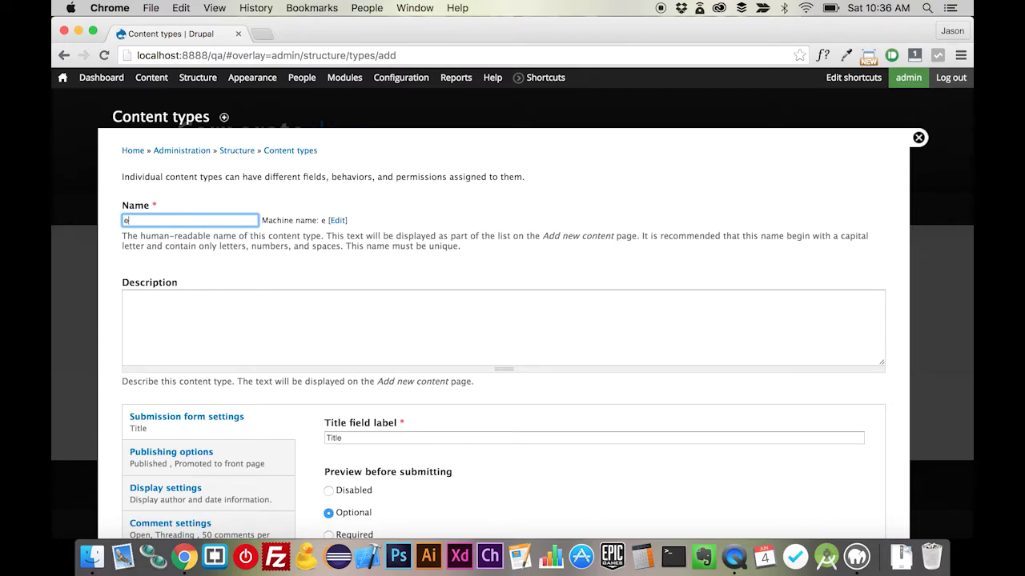
pyautogui.write('Services')
# Turn off front page promotion for the Services content type, then save it and continue to adding fields.
pyautogui.scroll(-1, 272, 456)
pyautogui.click(272, 446)
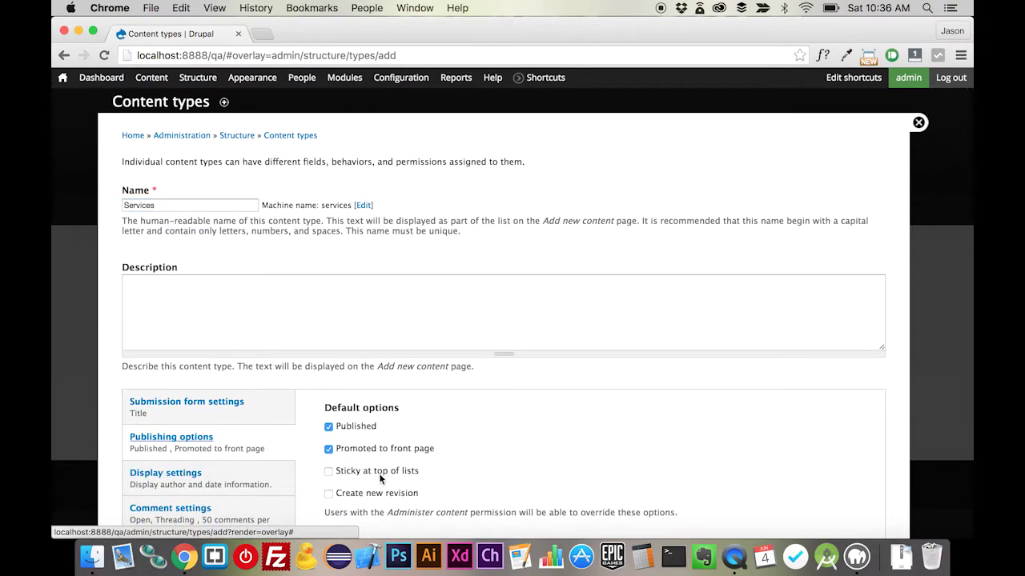
pyautogui.click(393, 449)
pyautogui.scroll(-3, 254, 484)
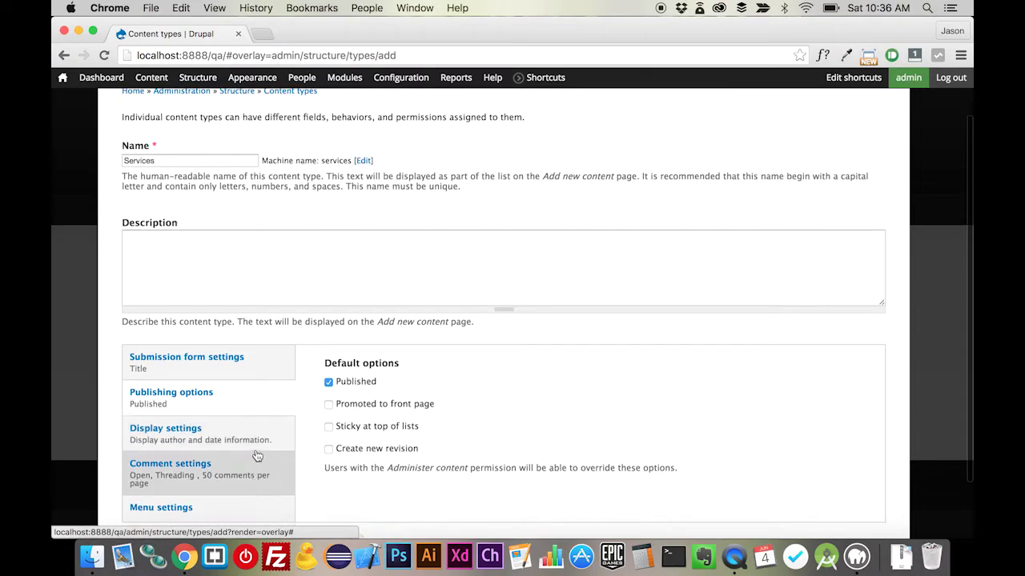
pyautogui.scroll(-4, 256, 472)
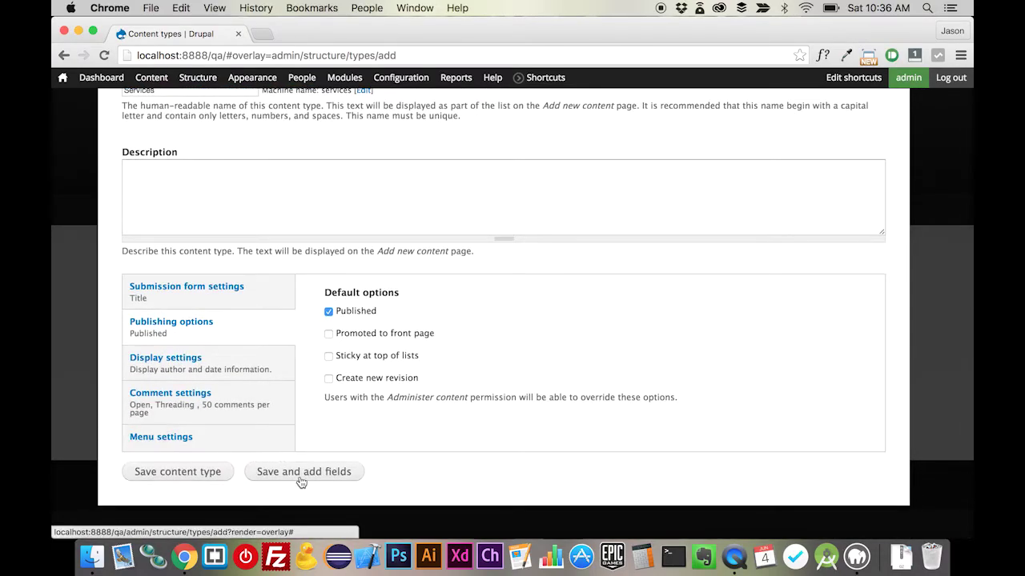
pyautogui.click(294, 478)
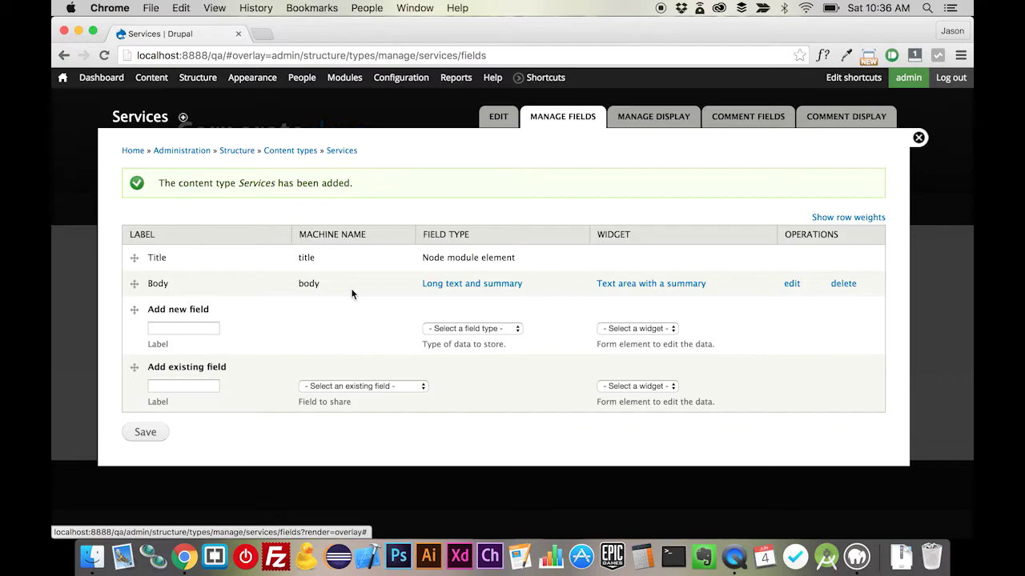
# Add the existing field_image field to Services, save it with its default settings, and close the administration overlay.
pyautogui.click(366, 388)
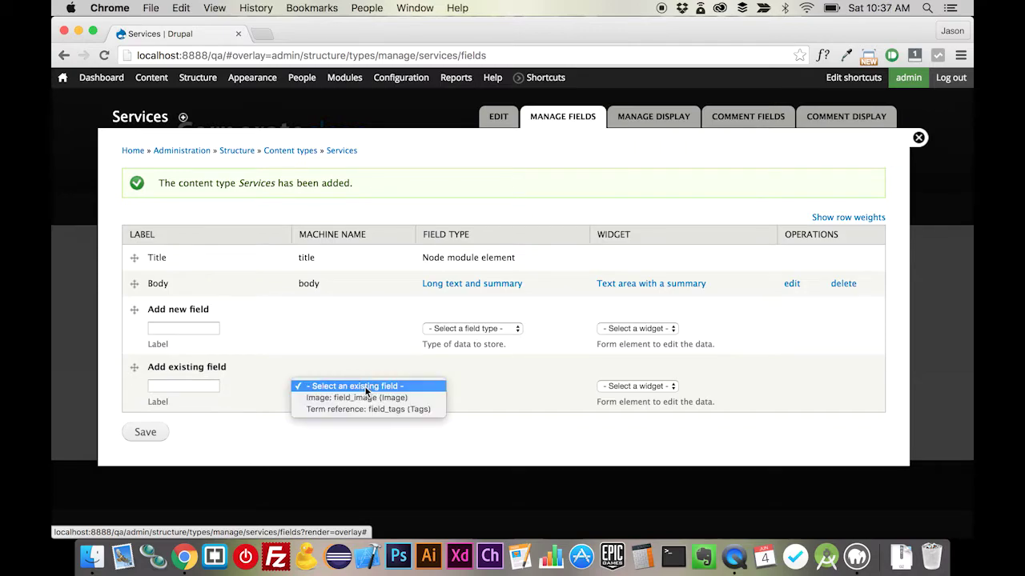
pyautogui.click(409, 398)
pyautogui.click(163, 433)
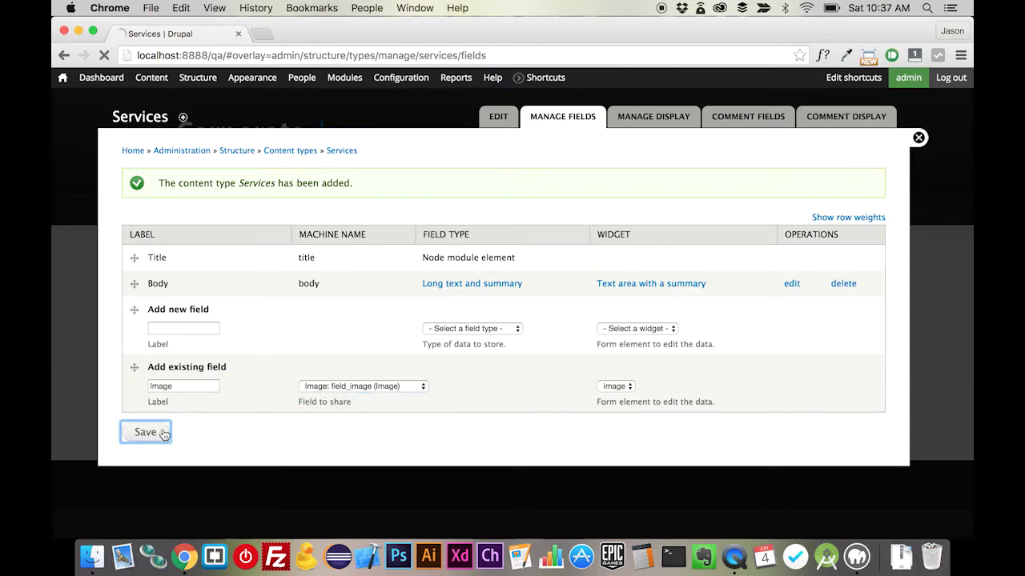
pyautogui.scroll(-15, 163, 433)
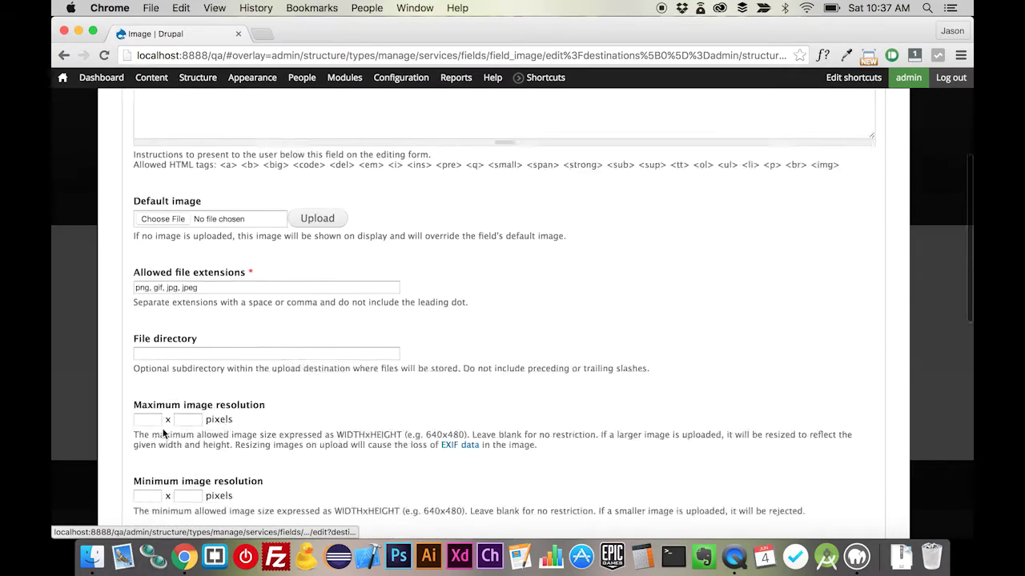
pyautogui.click(164, 474)
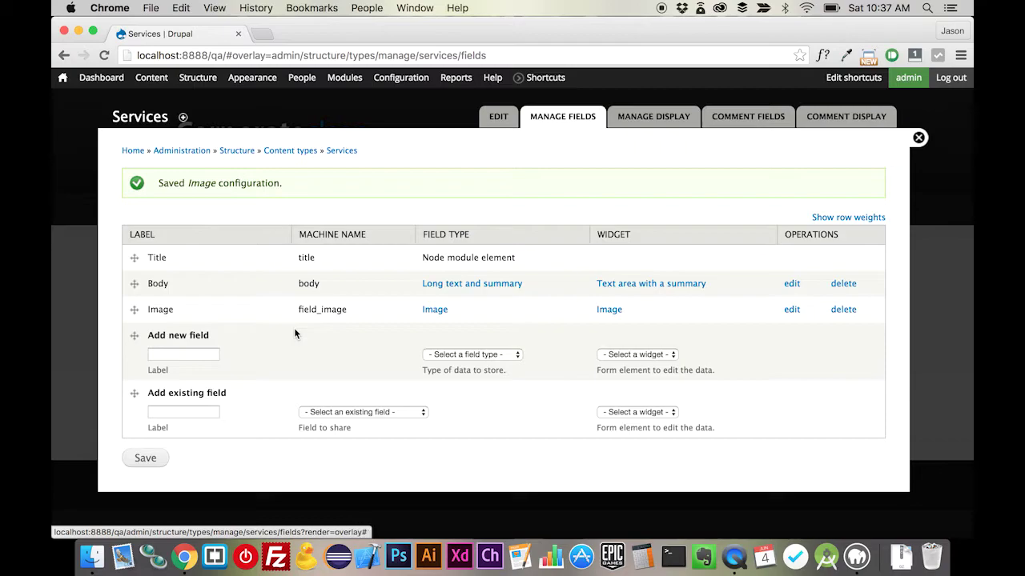
pyautogui.click(918, 138)
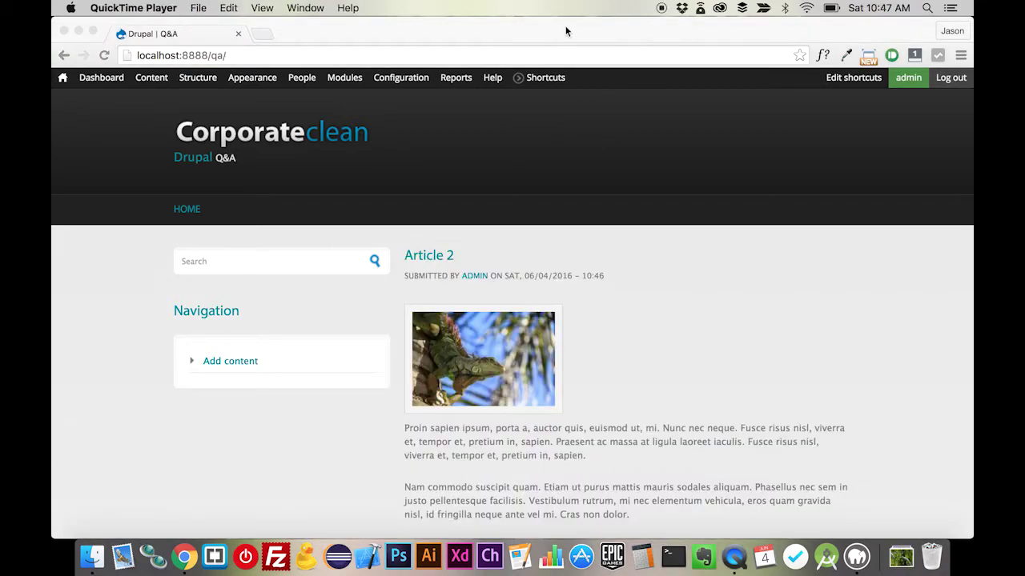
# Review the site's content list for the sample article, service and basic page items, and look over the front page.
pyautogui.click(564, 29)
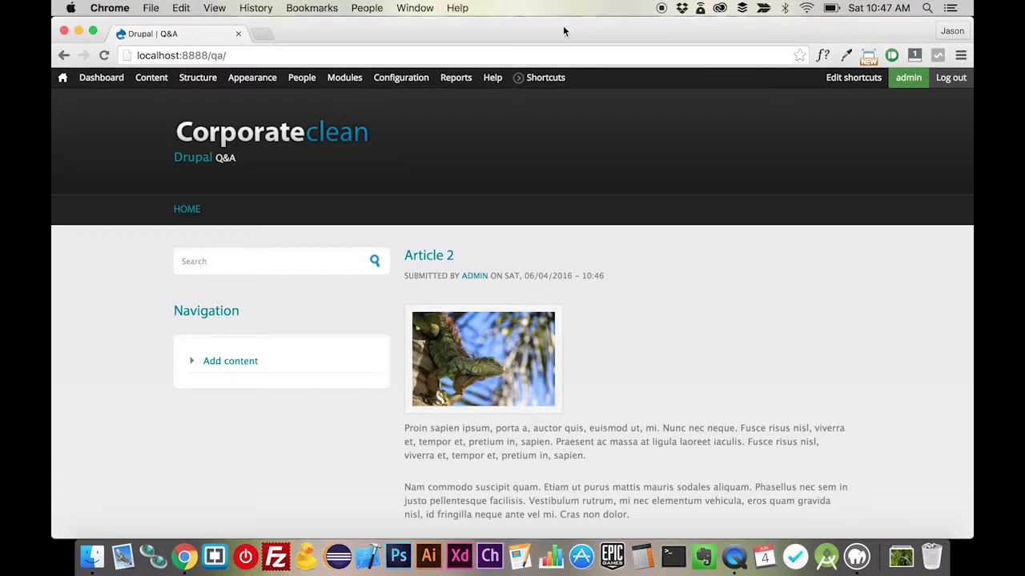
pyautogui.click(160, 78)
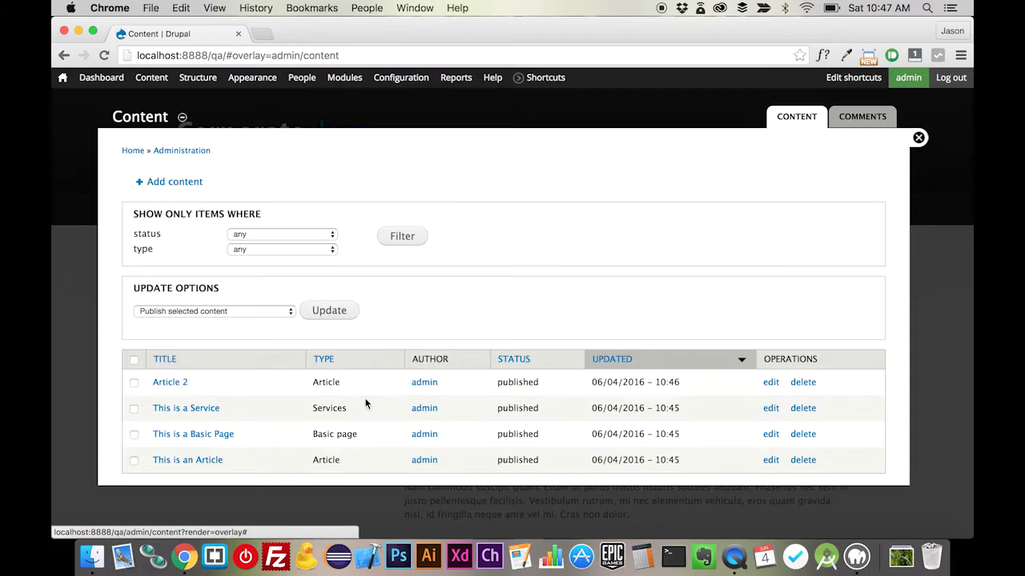
pyautogui.click(920, 137)
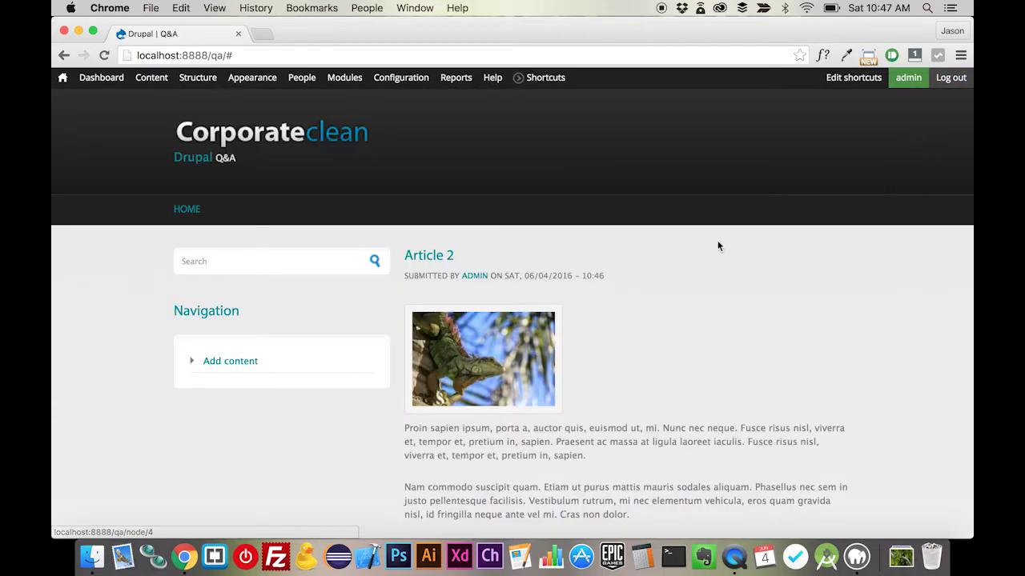
pyautogui.scroll(-10, 718, 246)
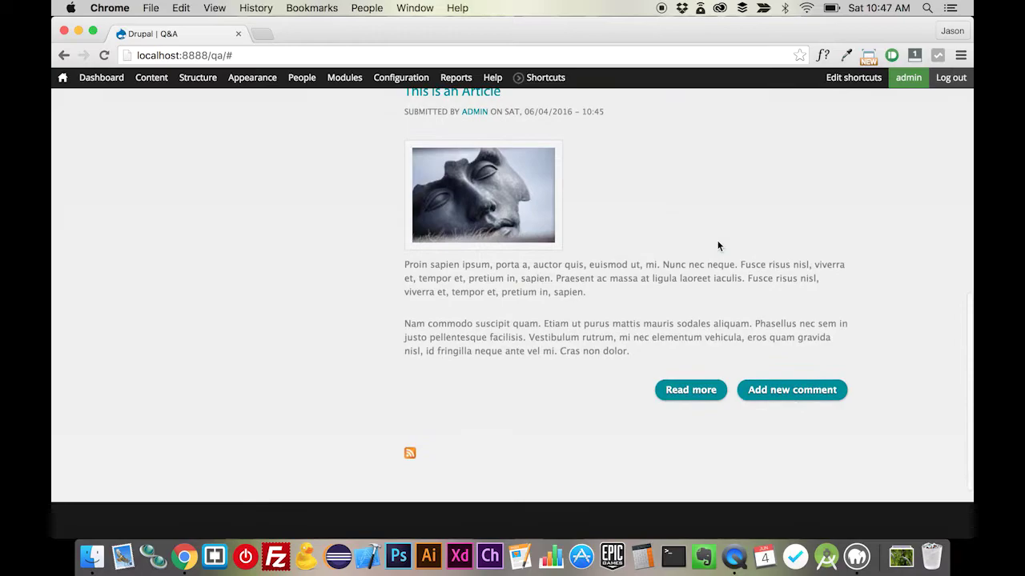
pyautogui.scroll(10, 718, 246)
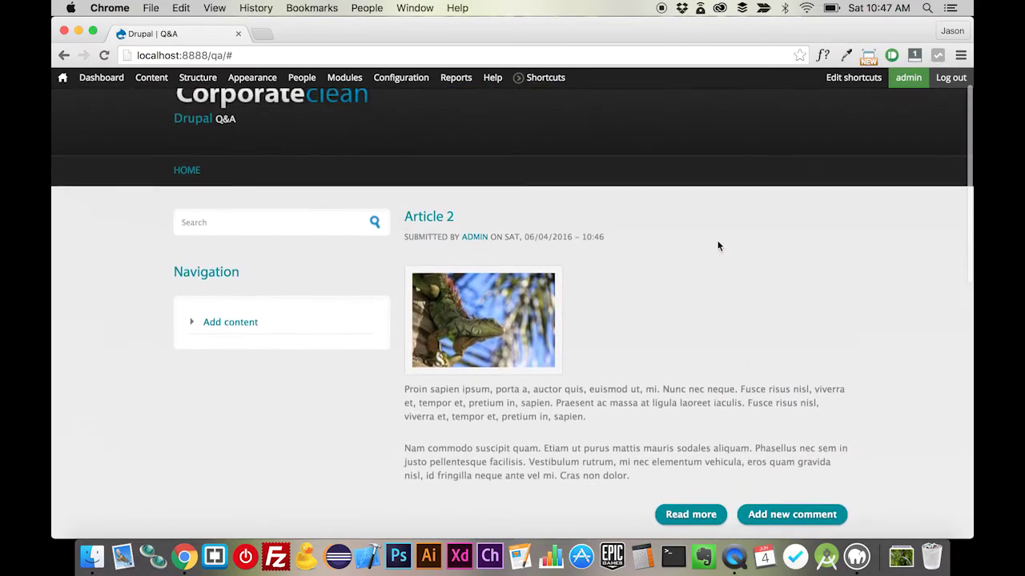
# Start a new view and name it Universal Slideshow.
pyautogui.scroll(1, 718, 246)
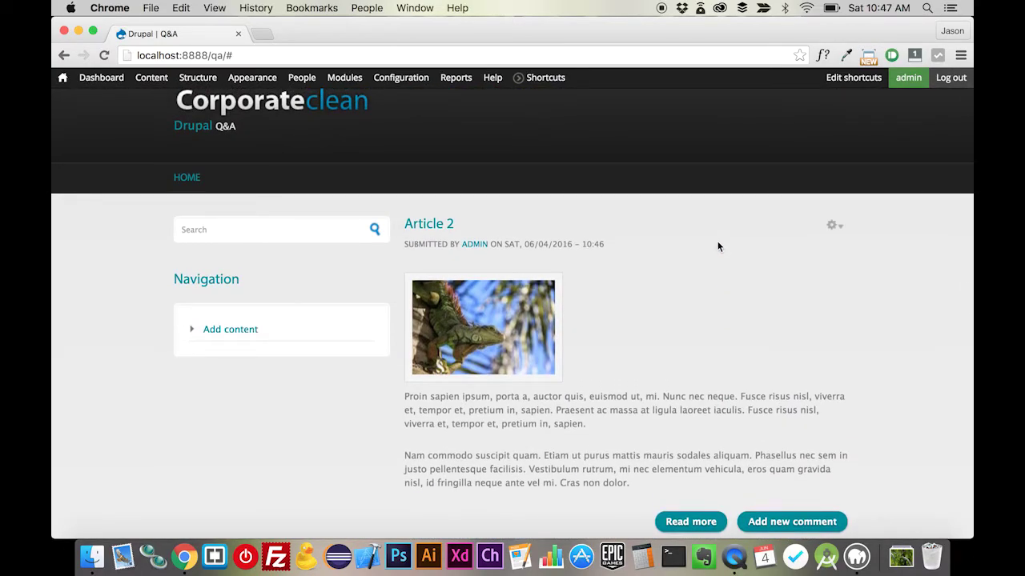
pyautogui.scroll(2, 492, 222)
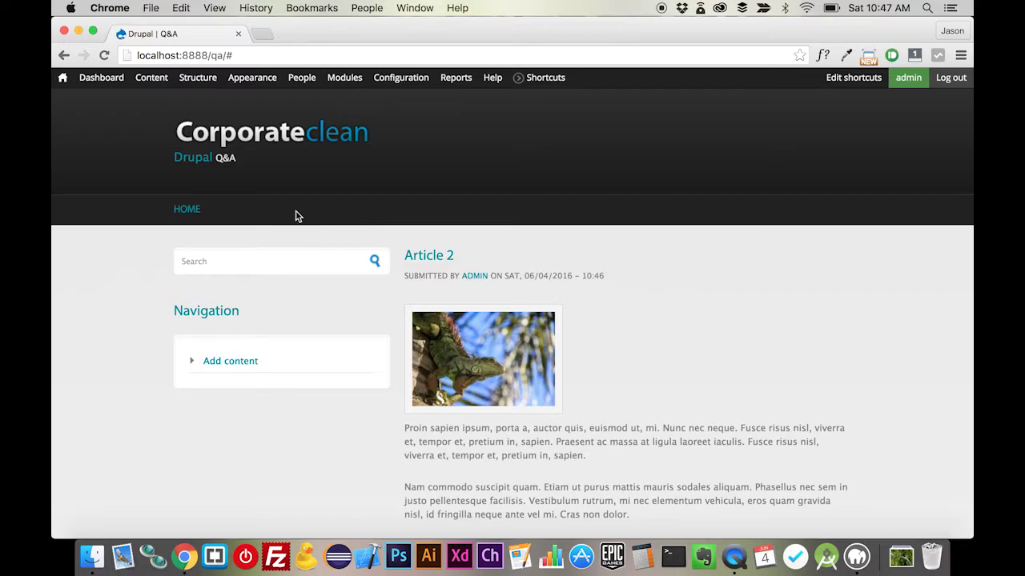
pyautogui.moveTo(198, 77)
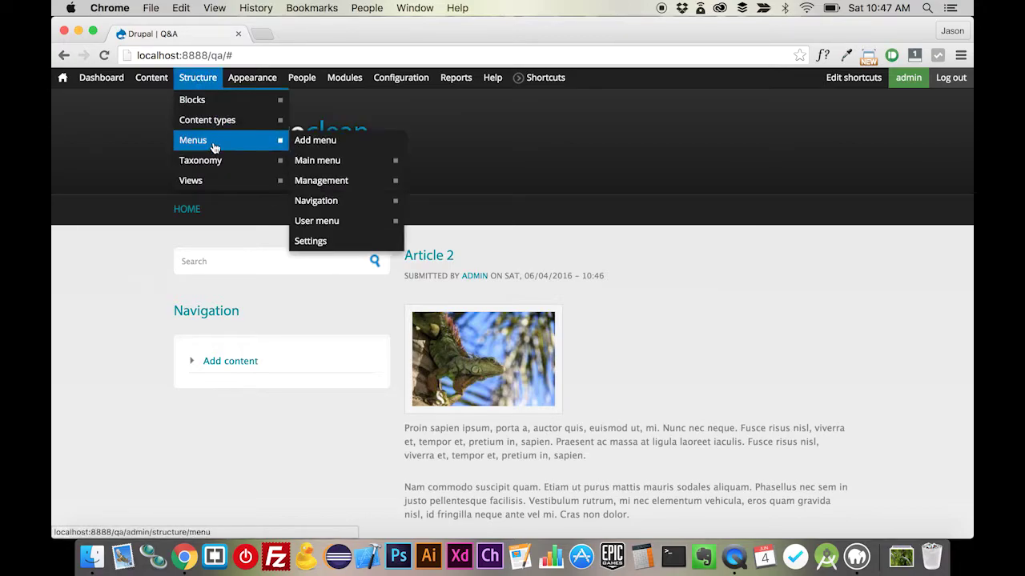
pyautogui.moveTo(223, 181)
pyautogui.click(306, 181)
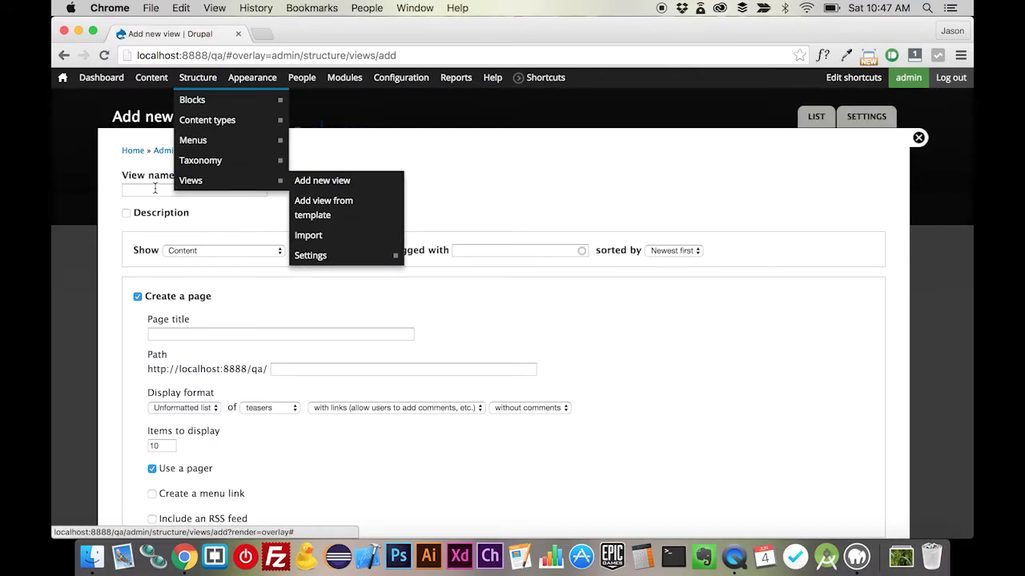
pyautogui.click(155, 188)
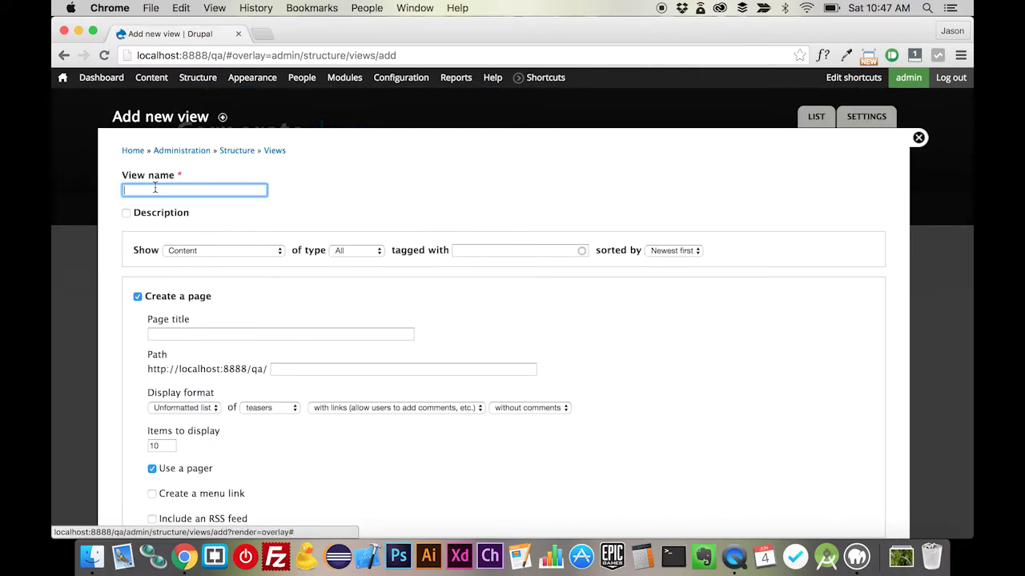
pyautogui.write('Un')
pyautogui.press('BackSpace')
pyautogui.press('BackSpace')
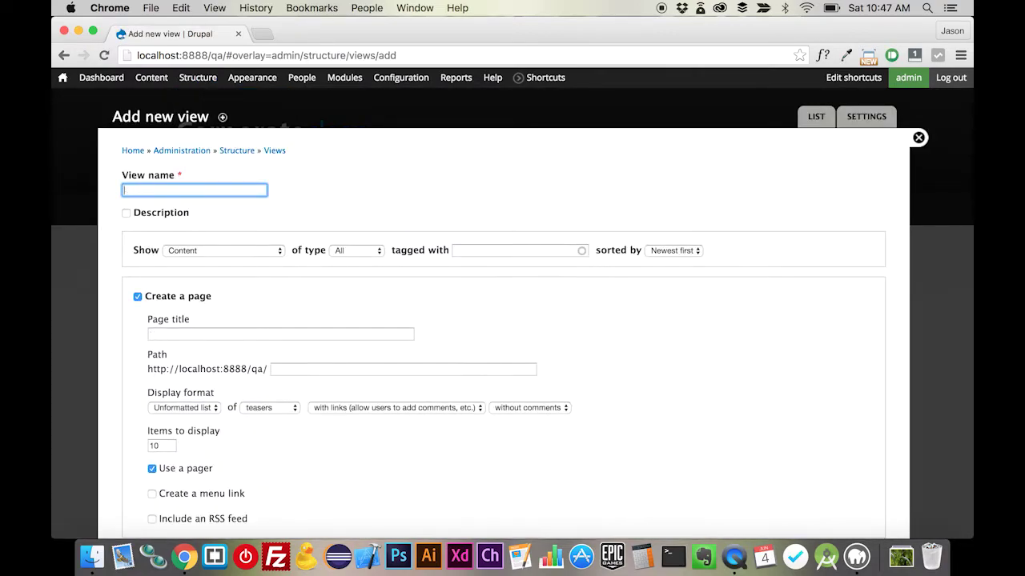
pyautogui.write('Univers')
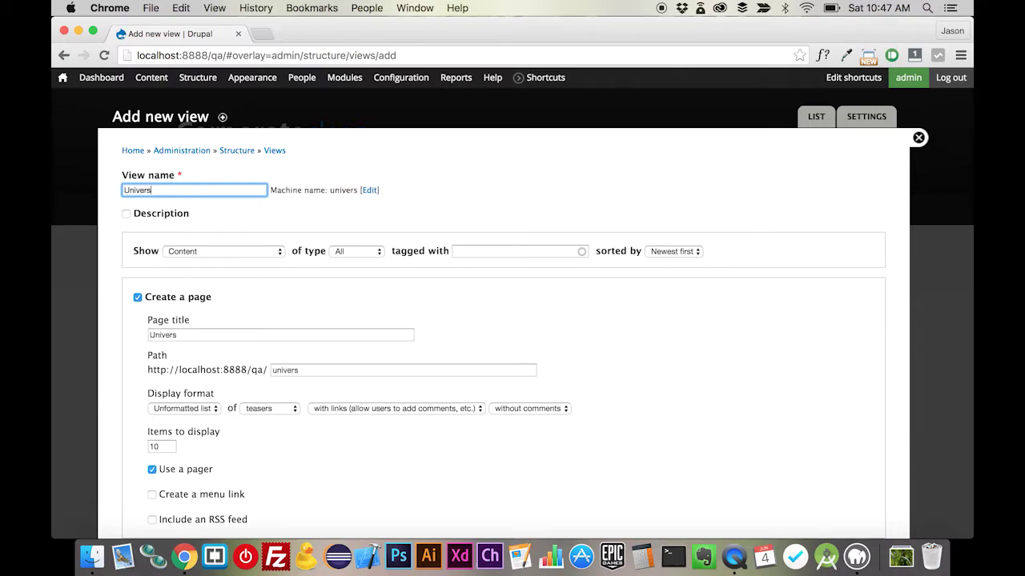
pyautogui.write('al Slideshow')
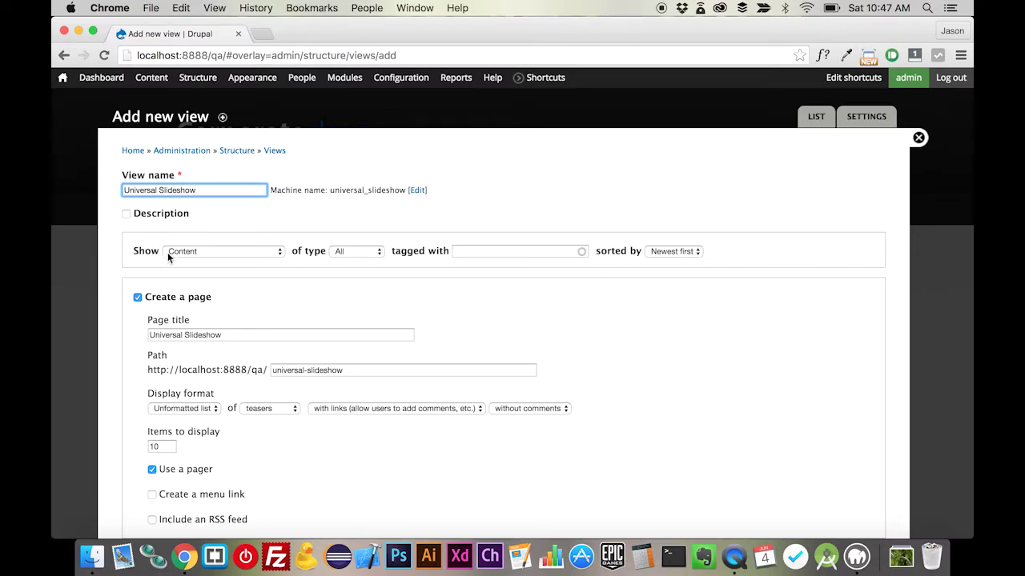
# Keep the view's content type at All, and have it create a block with an empty title instead of a page.
pyautogui.click(343, 251)
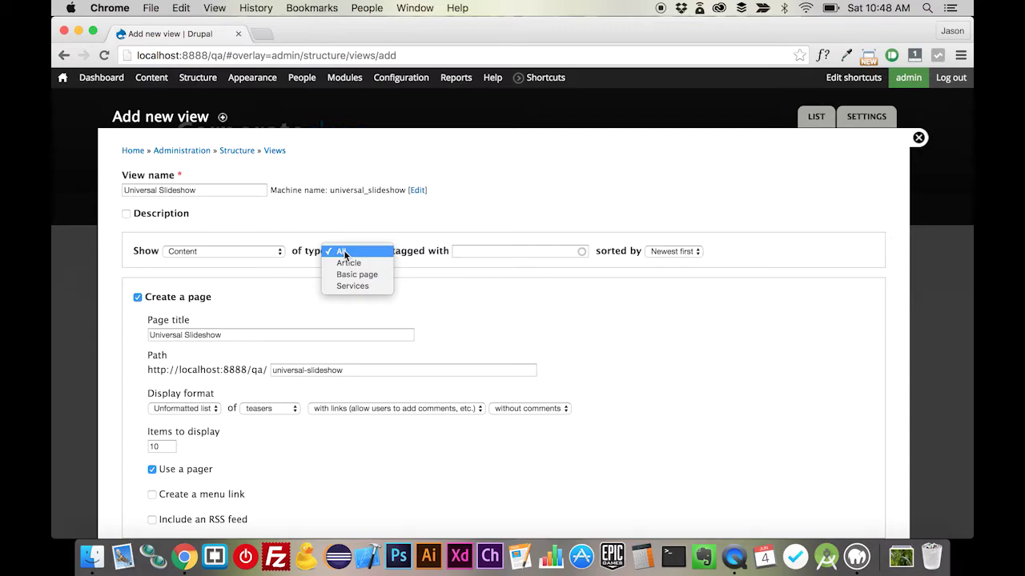
pyautogui.click(421, 228)
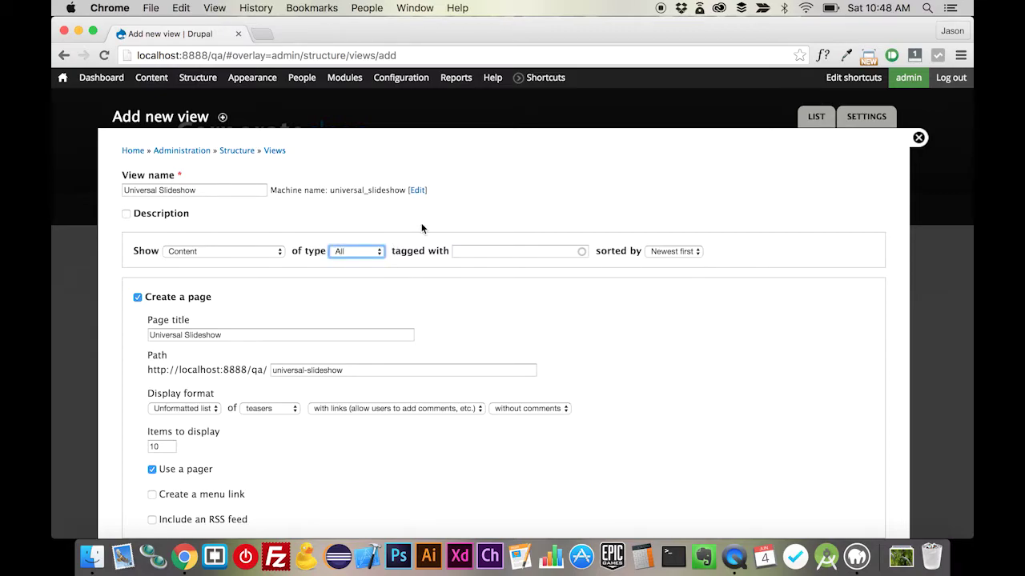
pyautogui.click(189, 299)
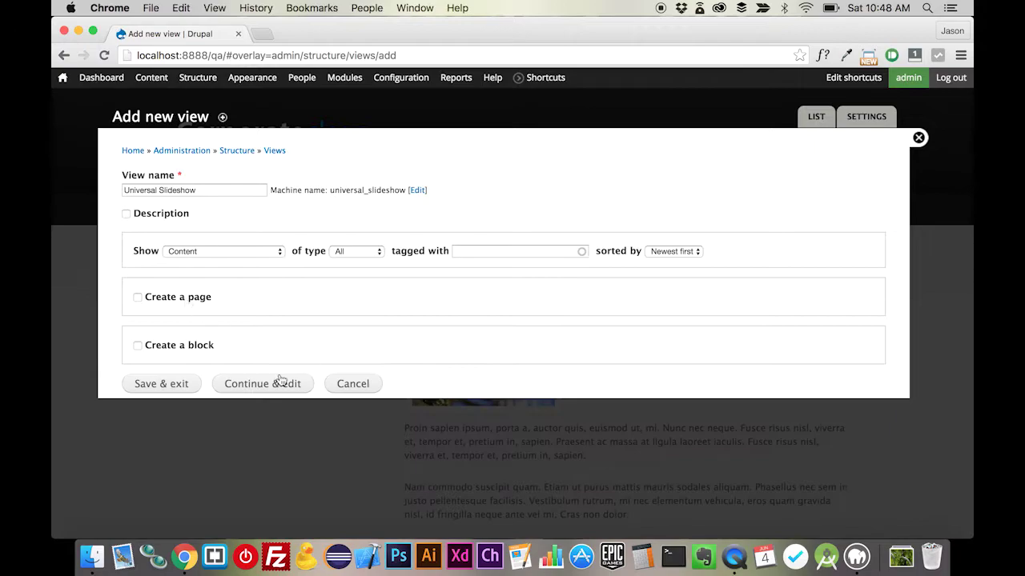
pyautogui.click(184, 349)
pyautogui.doubleClick(241, 383)
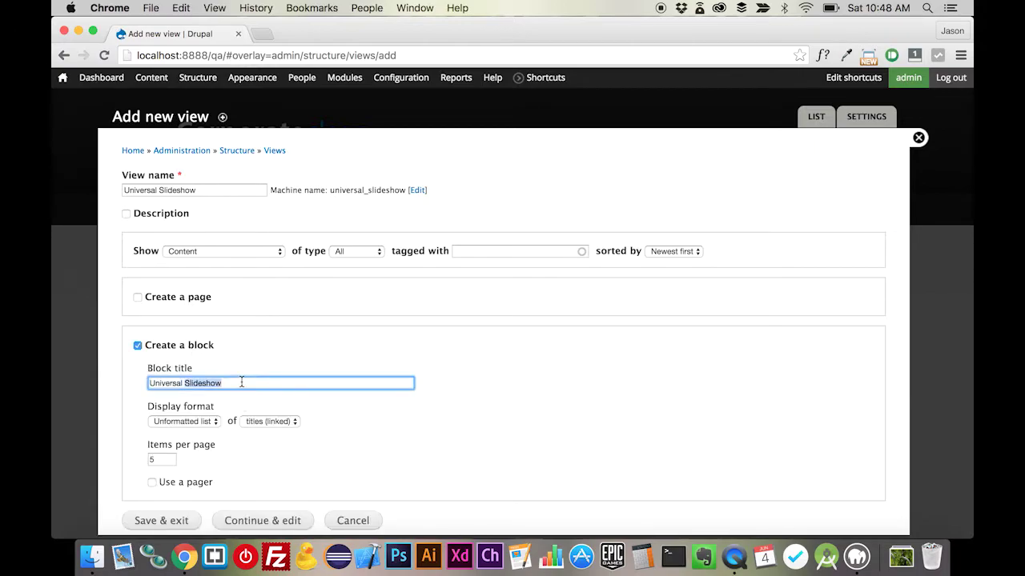
pyautogui.tripleClick(241, 383)
pyautogui.press('BackSpace')
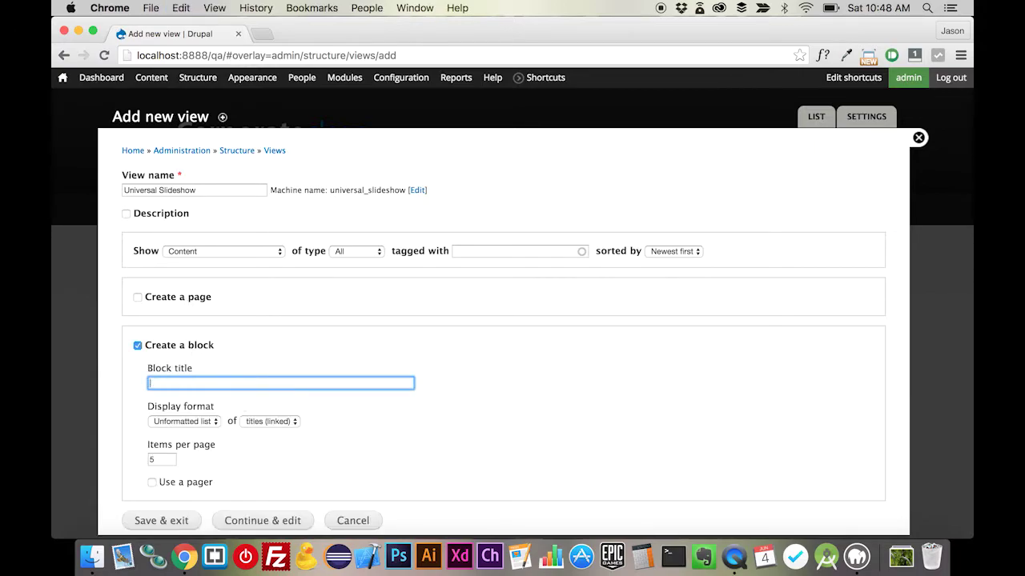
# Set the block to 4 items per page and continue to editing the view.
pyautogui.click(169, 459)
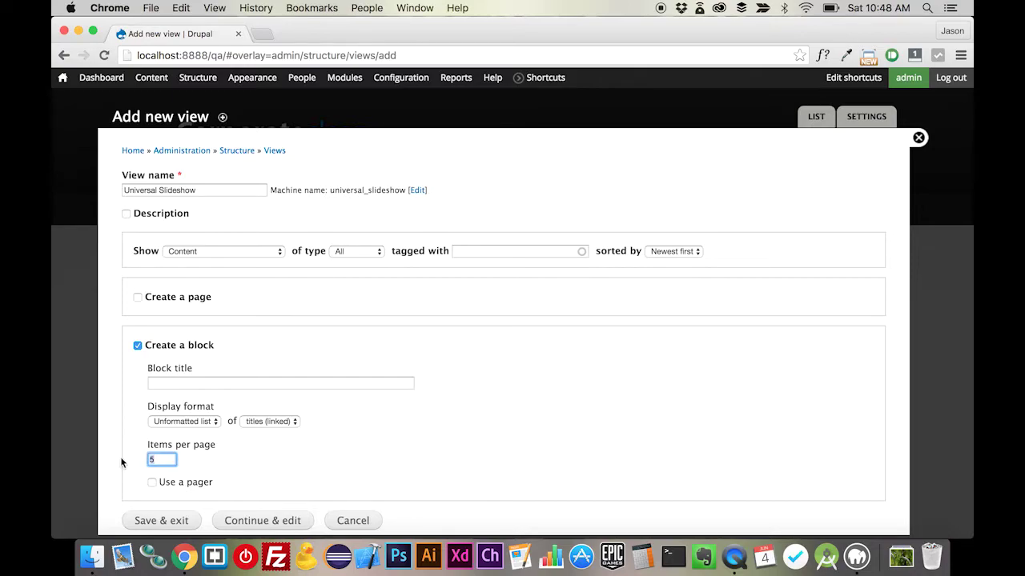
pyautogui.press('BackSpace')
pyautogui.write('4')
pyautogui.scroll(-1, 279, 436)
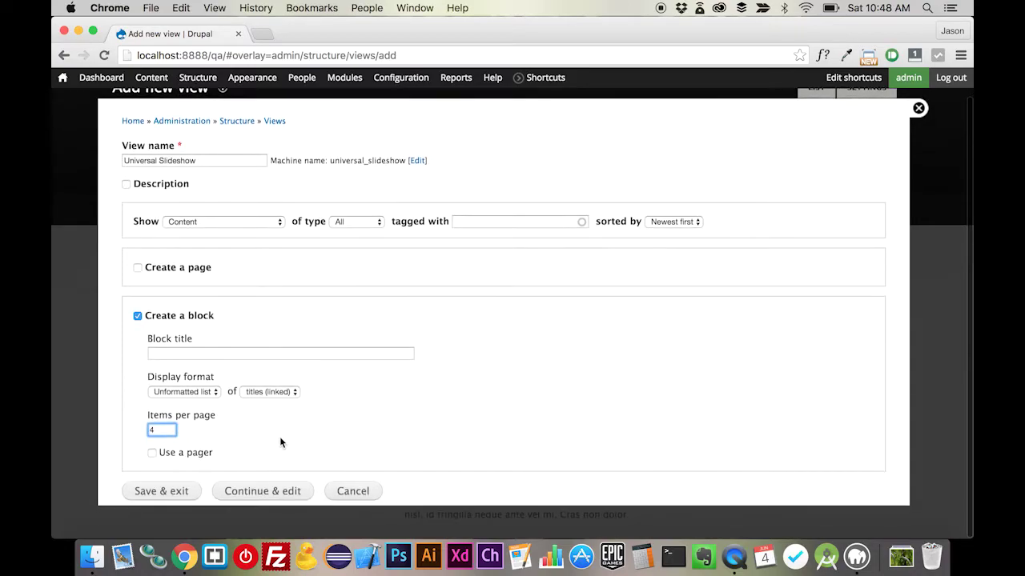
pyautogui.click(270, 493)
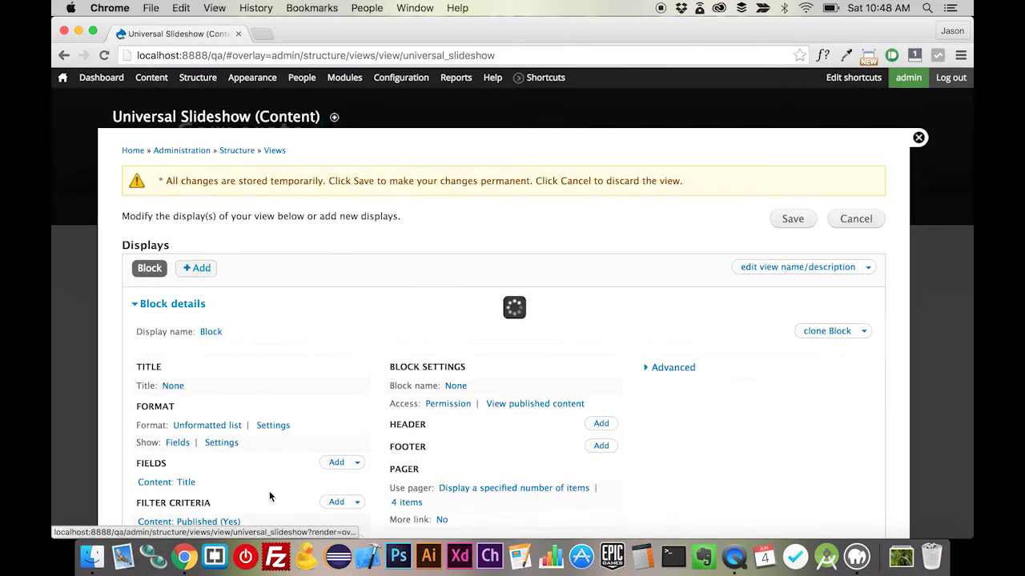
# Add the Content: Body and Content: Image fields to the view for all displays.
pyautogui.scroll(-5, 270, 496)
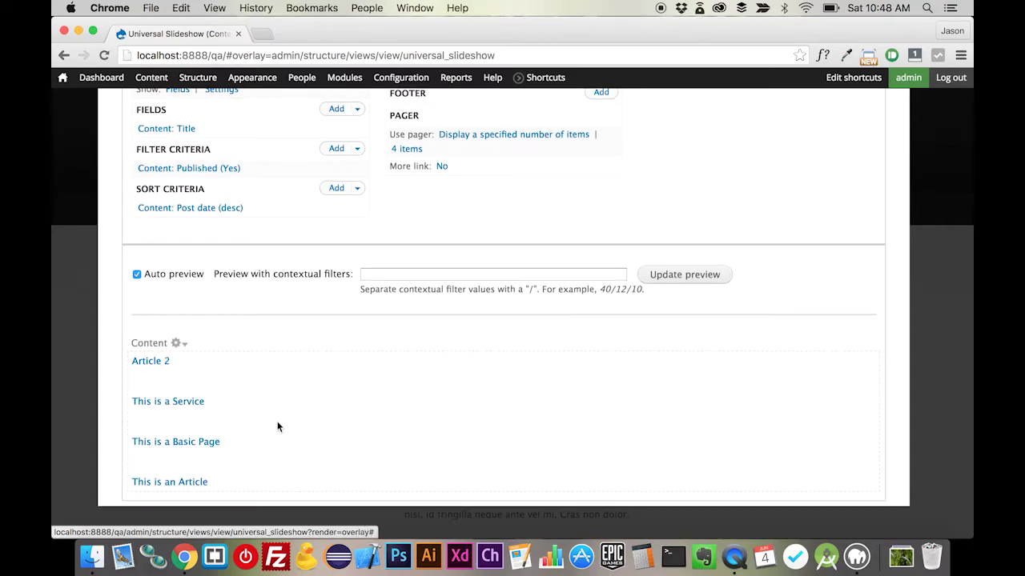
pyautogui.scroll(1, 277, 426)
pyautogui.scroll(-1, 277, 426)
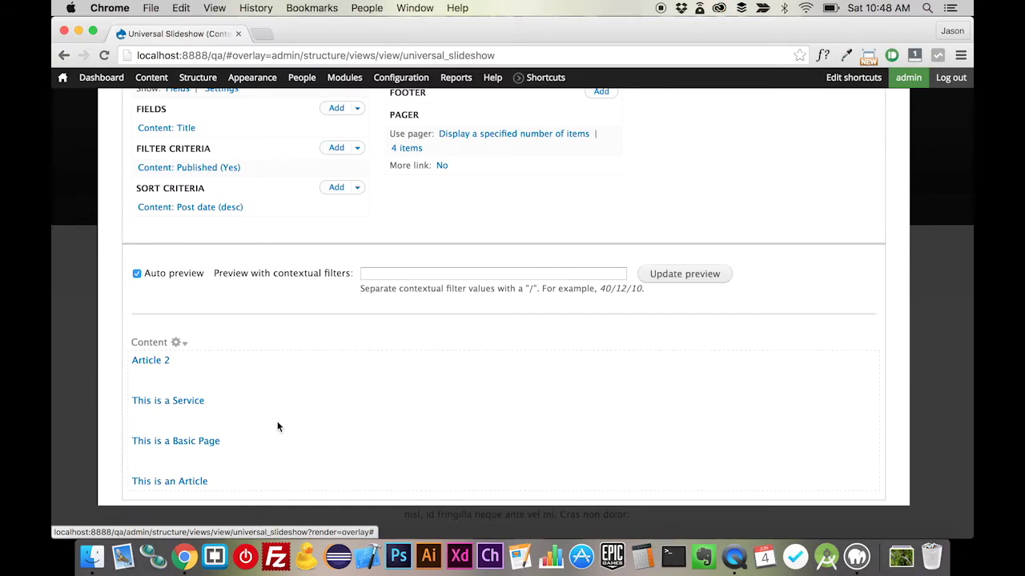
pyautogui.scroll(1, 277, 421)
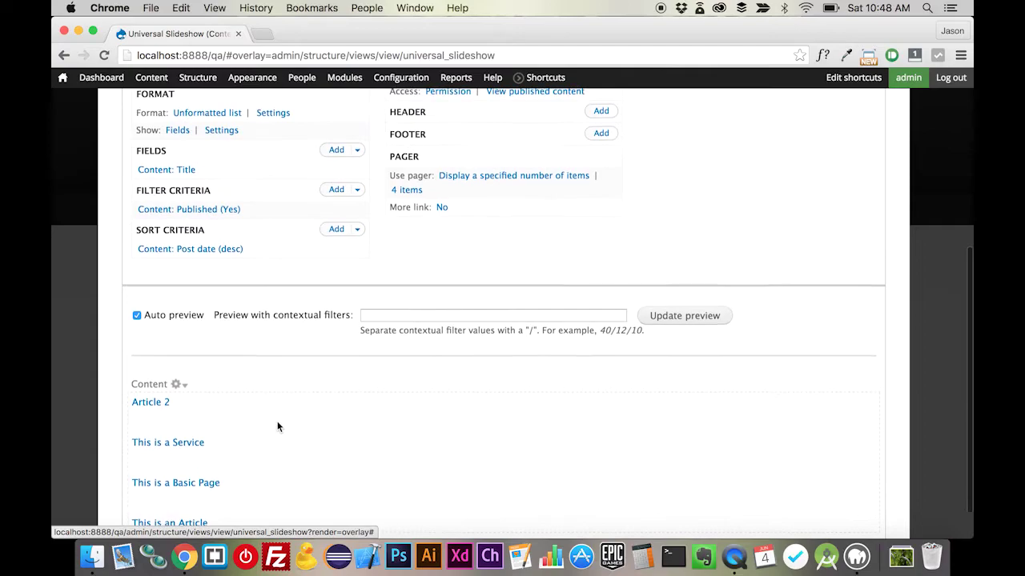
pyautogui.click(336, 152)
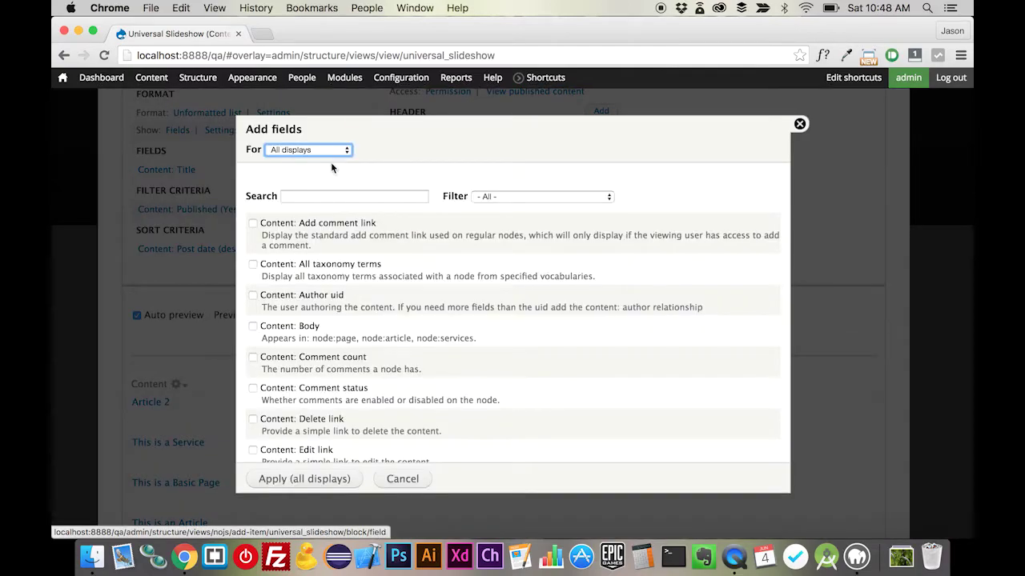
pyautogui.click(336, 196)
pyautogui.write('bod')
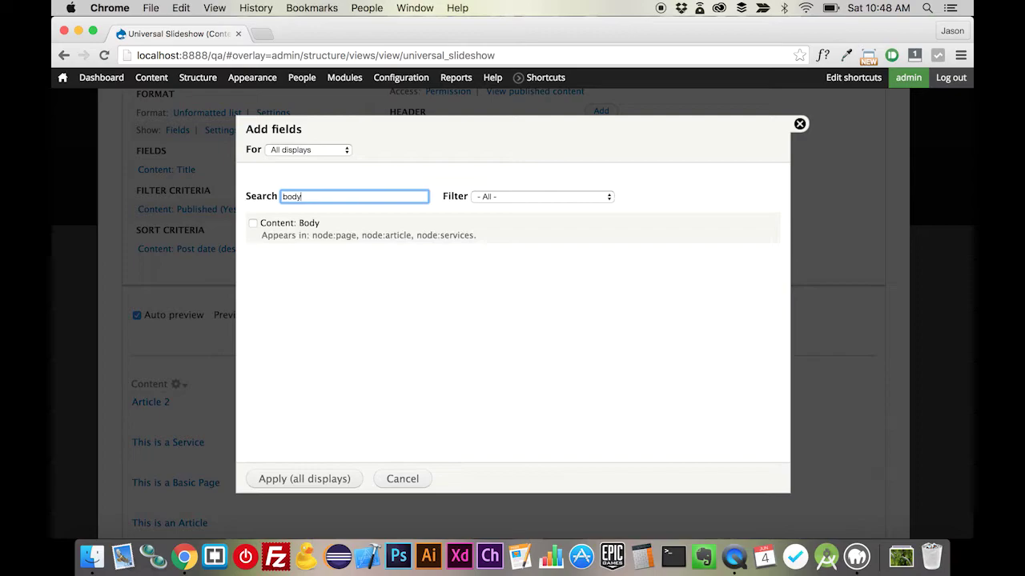
pyautogui.write('y')
pyautogui.click(295, 222)
pyautogui.doubleClick(325, 198)
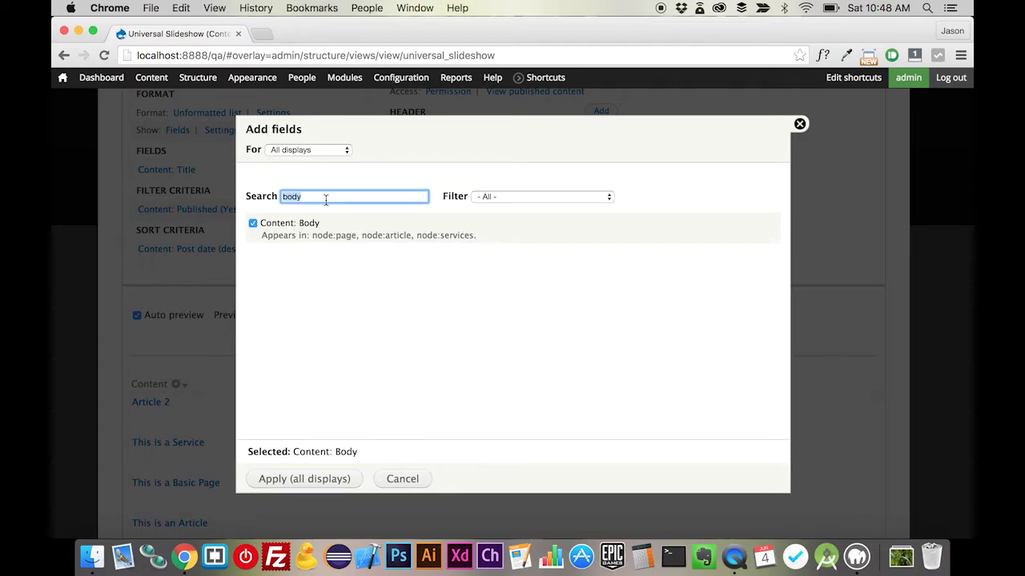
pyautogui.write('image')
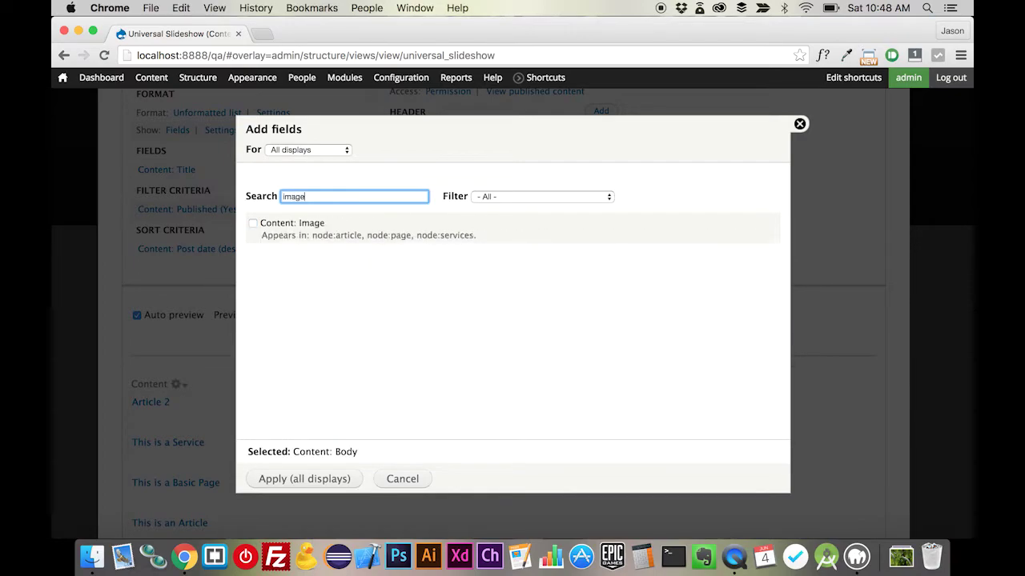
pyautogui.click(302, 226)
pyautogui.click(316, 482)
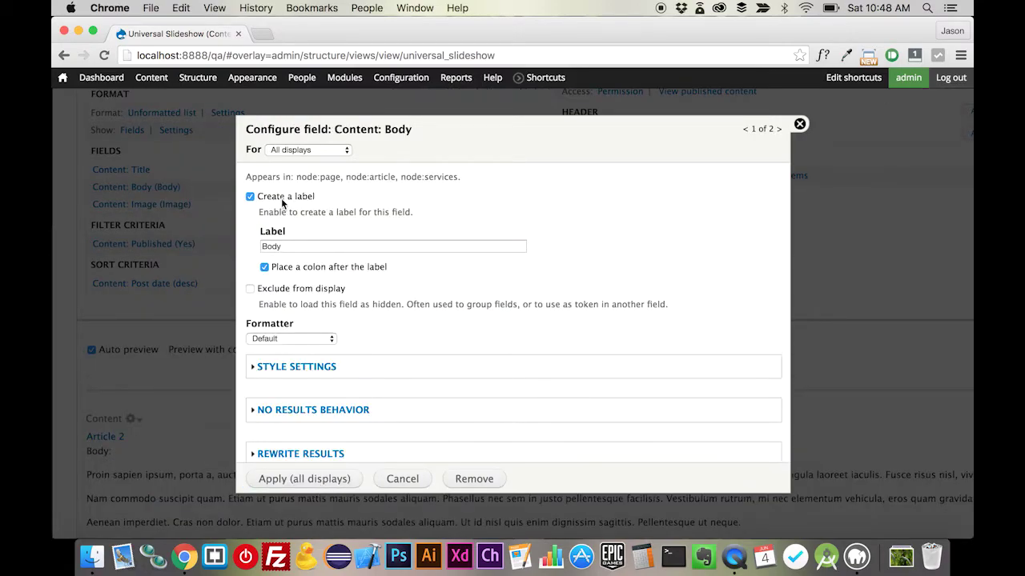
# Remove the Body field's label, trim its output to a maximum length of 150 characters, and apply to all displays.
pyautogui.click(281, 197)
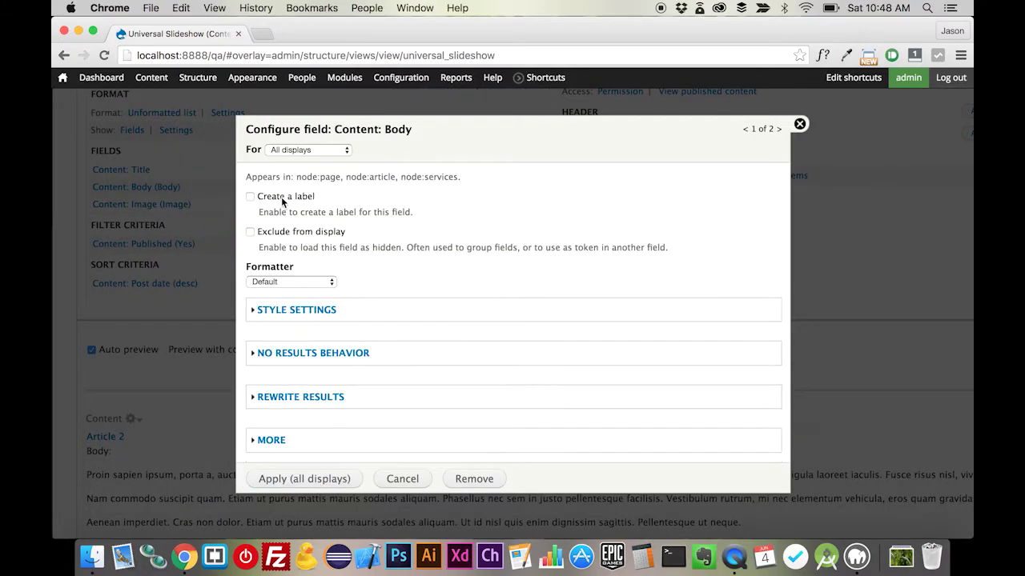
pyautogui.click(311, 397)
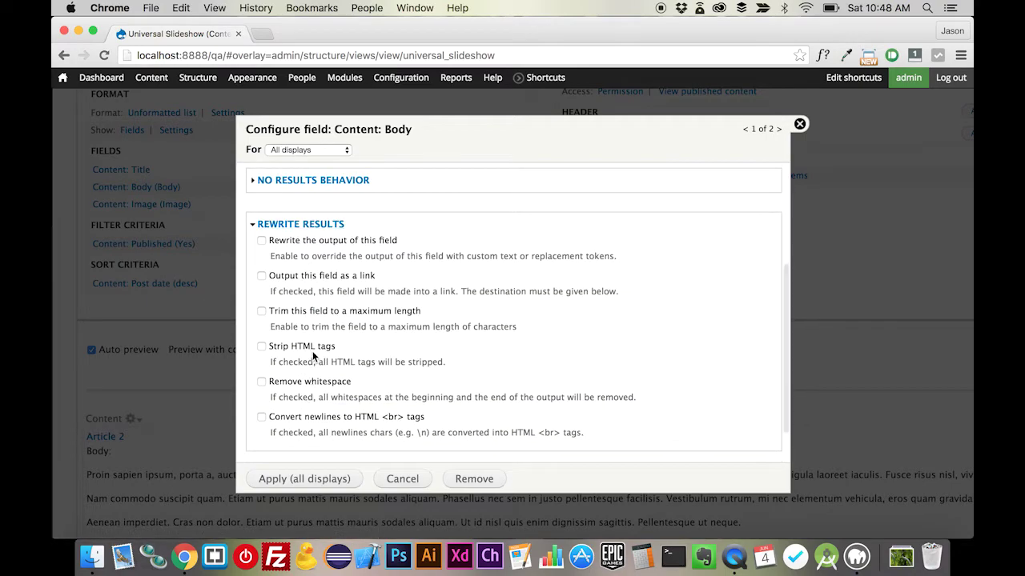
pyautogui.click(341, 316)
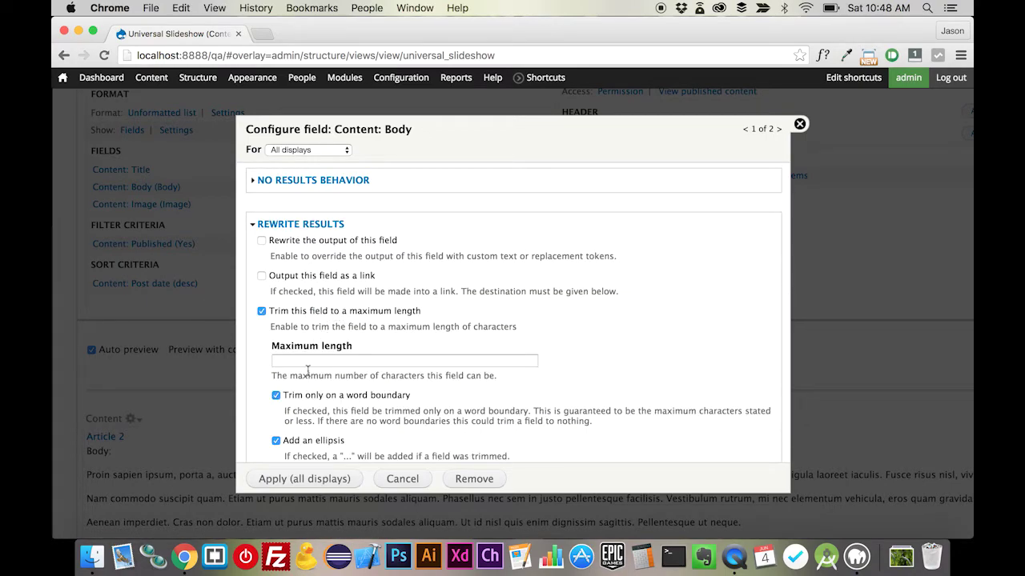
pyautogui.click(320, 361)
pyautogui.write('150')
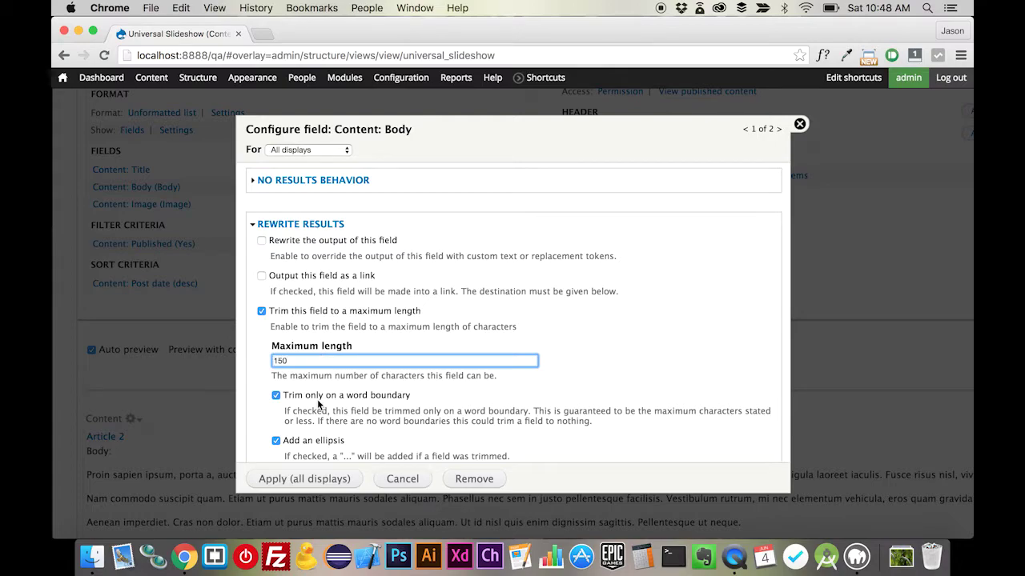
pyautogui.scroll(-5, 316, 398)
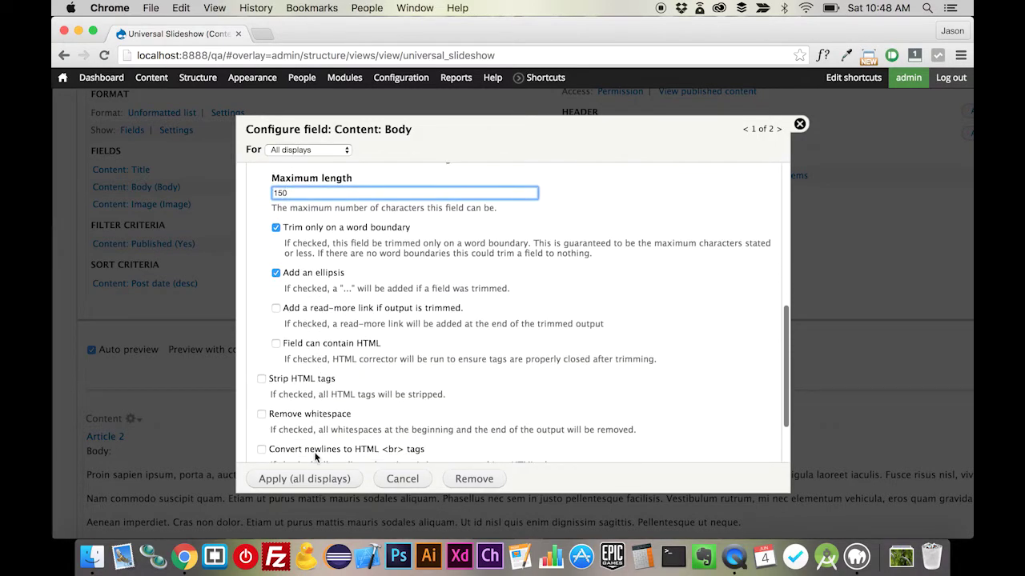
pyautogui.click(315, 473)
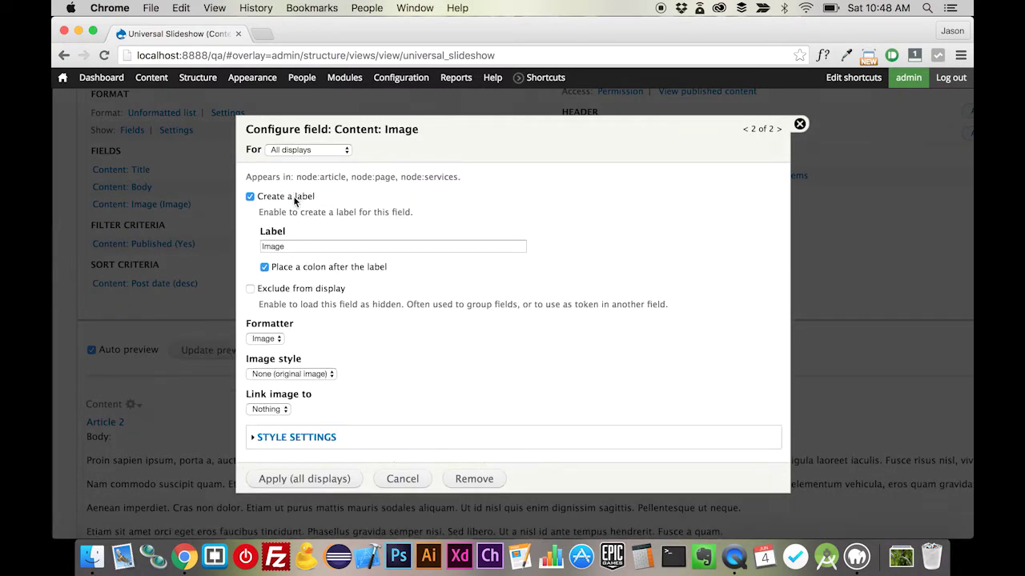
# Remove the Image field's label, set its image style to Thumbnail (100x100), apply to all displays, and check the preview.
pyautogui.click(282, 196)
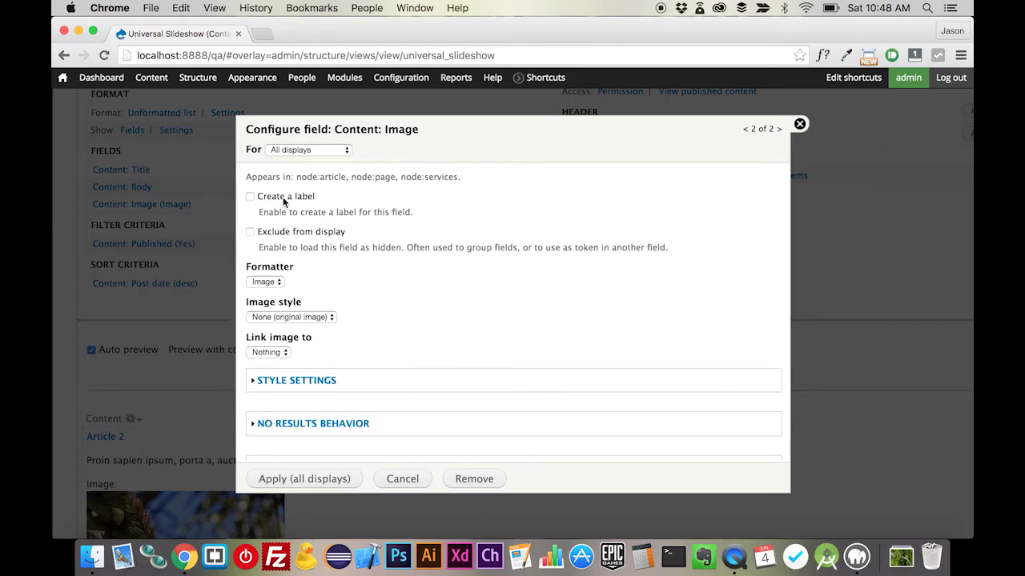
pyautogui.click(289, 317)
pyautogui.click(297, 324)
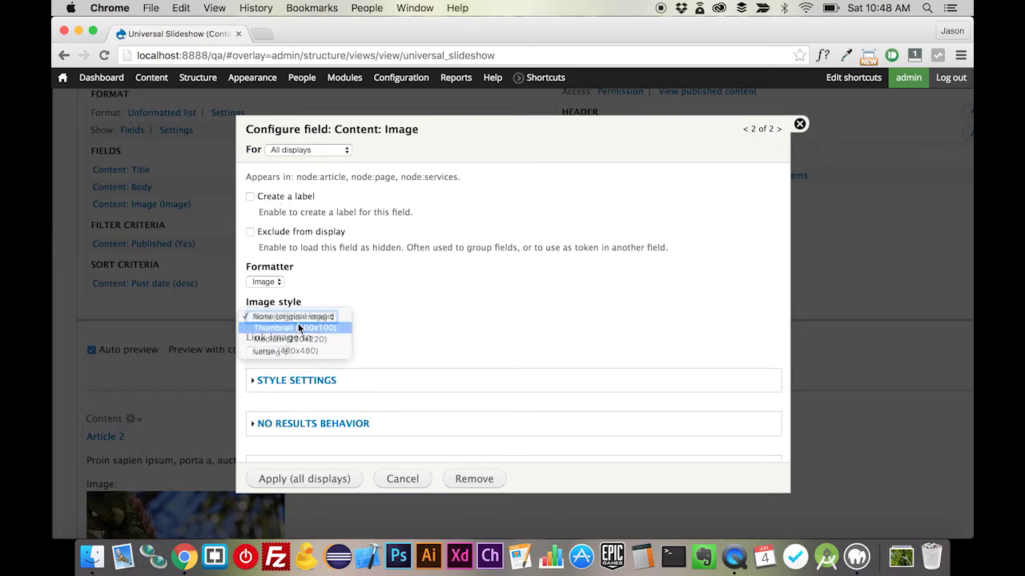
pyautogui.click(312, 478)
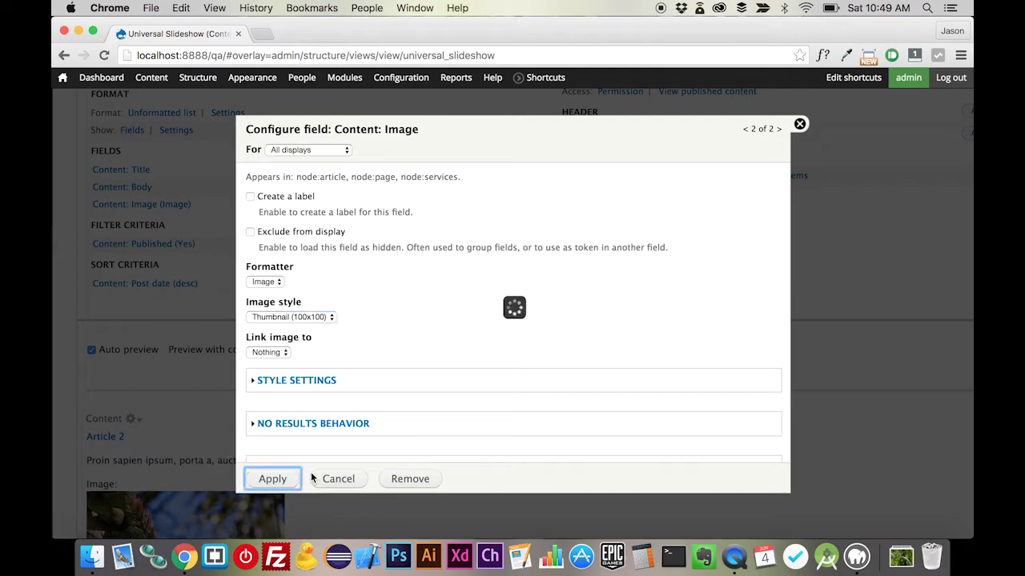
pyautogui.scroll(-3, 200, 432)
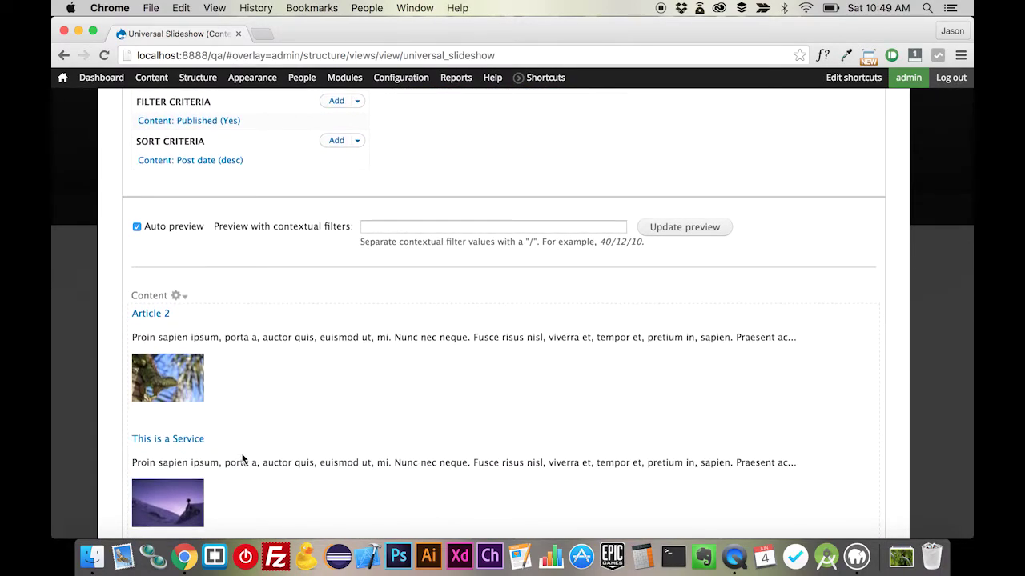
pyautogui.scroll(-7, 243, 458)
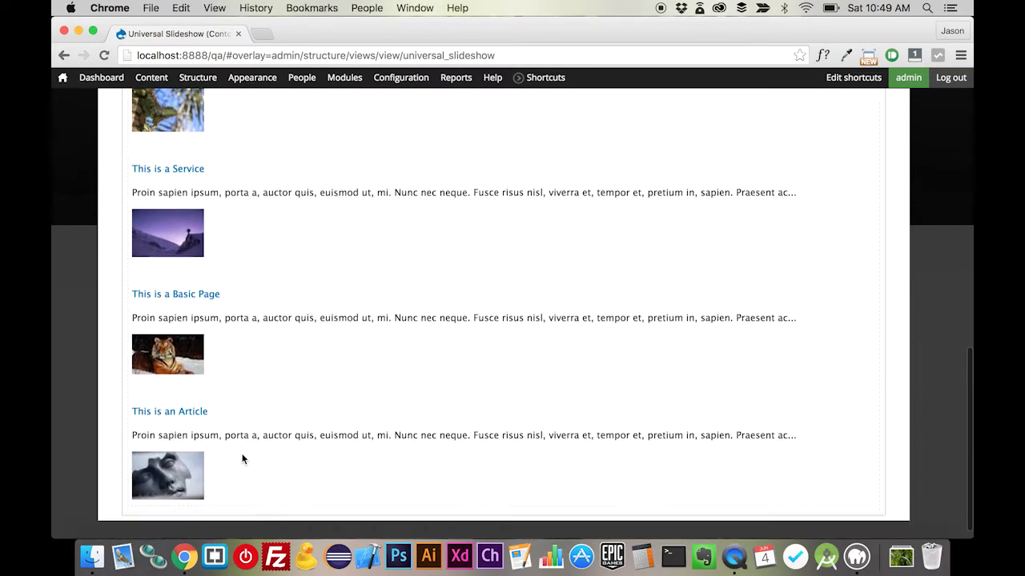
# Examine the previewed items' titles, trimmed bodies and thumbnails against the view's field, filter and sort settings.
pyautogui.scroll(12, 242, 459)
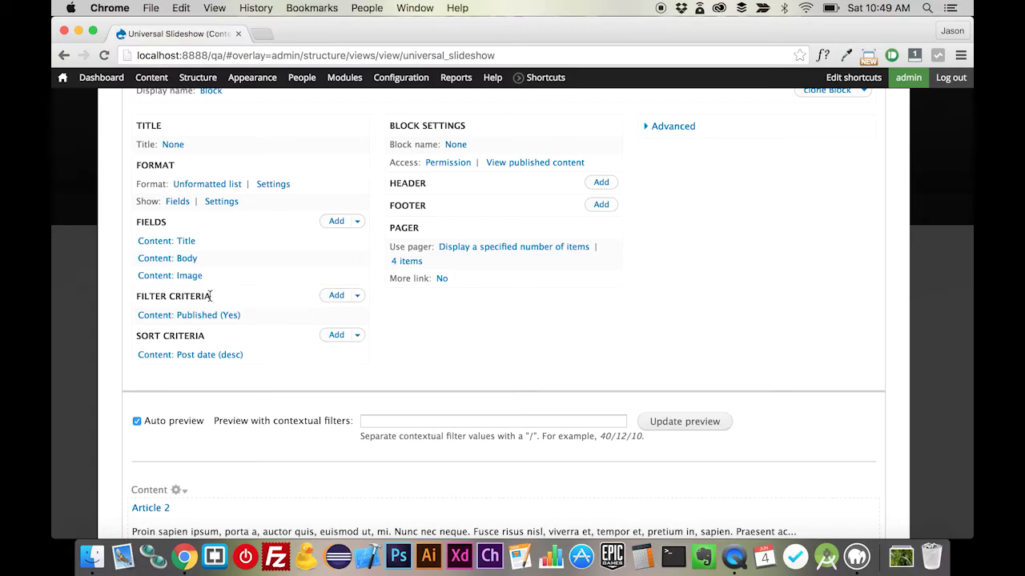
pyautogui.scroll(-5, 210, 296)
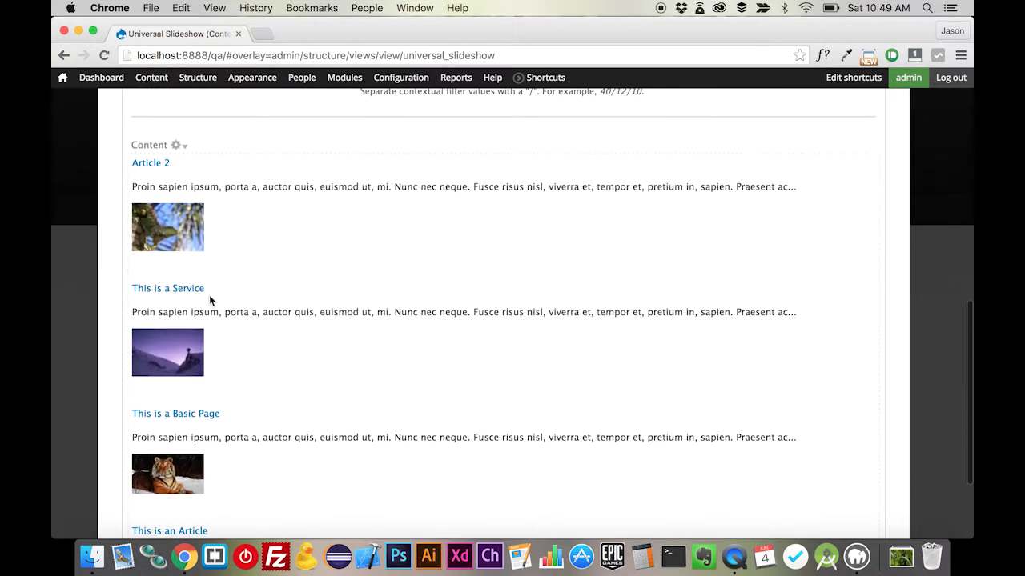
pyautogui.scroll(5, 209, 300)
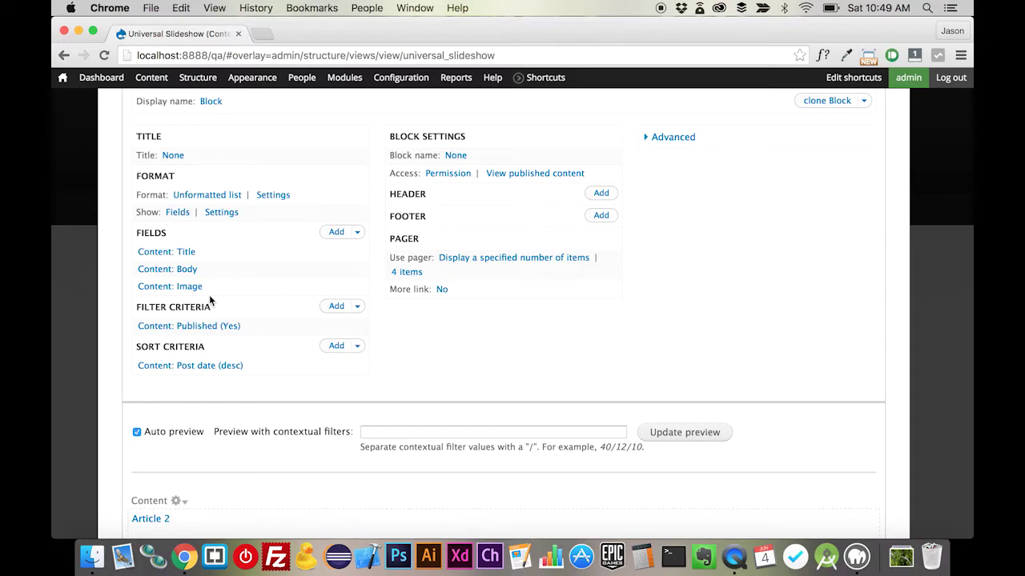
pyautogui.scroll(-7, 210, 300)
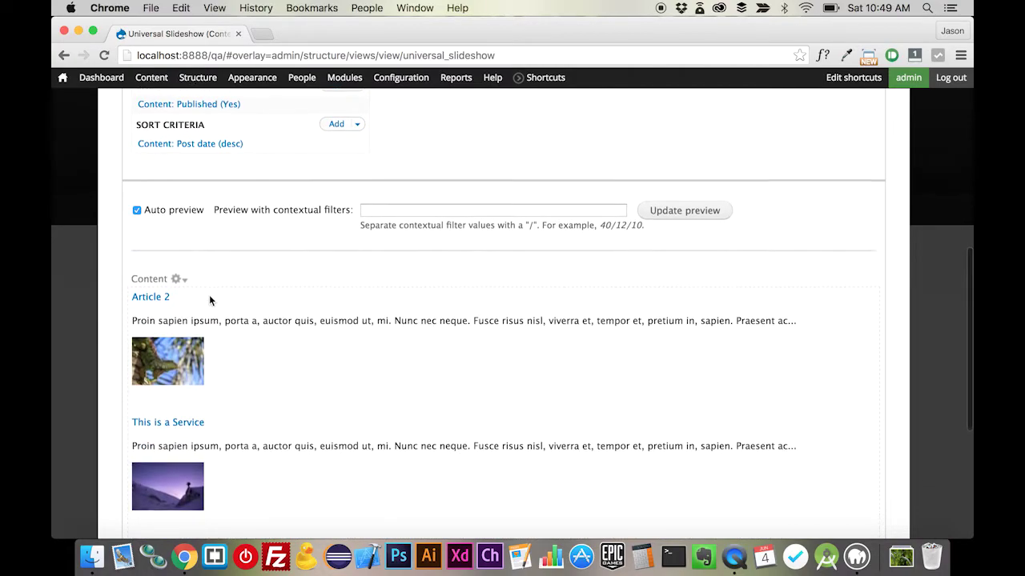
pyautogui.scroll(-1, 210, 300)
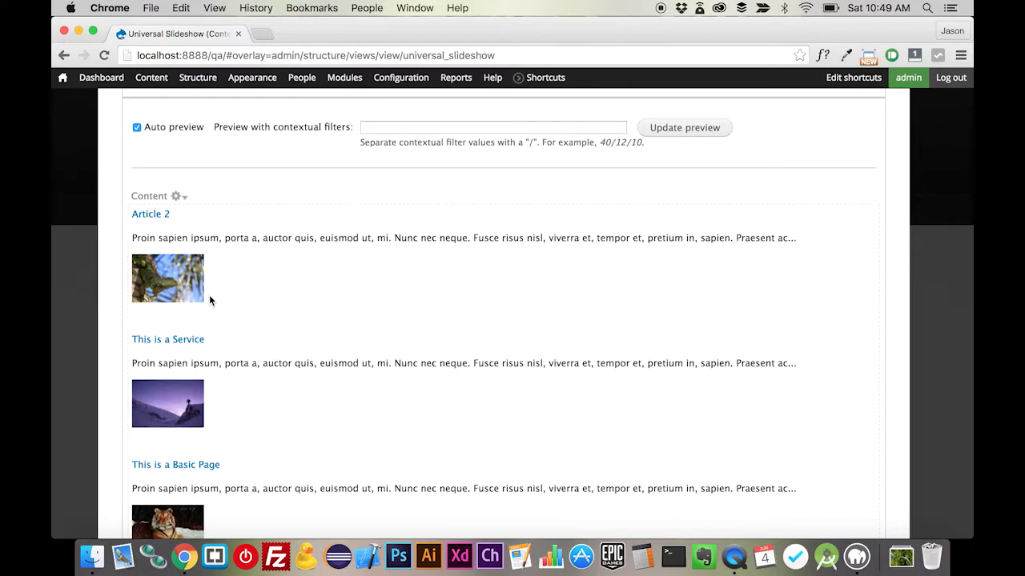
pyautogui.scroll(-2, 210, 300)
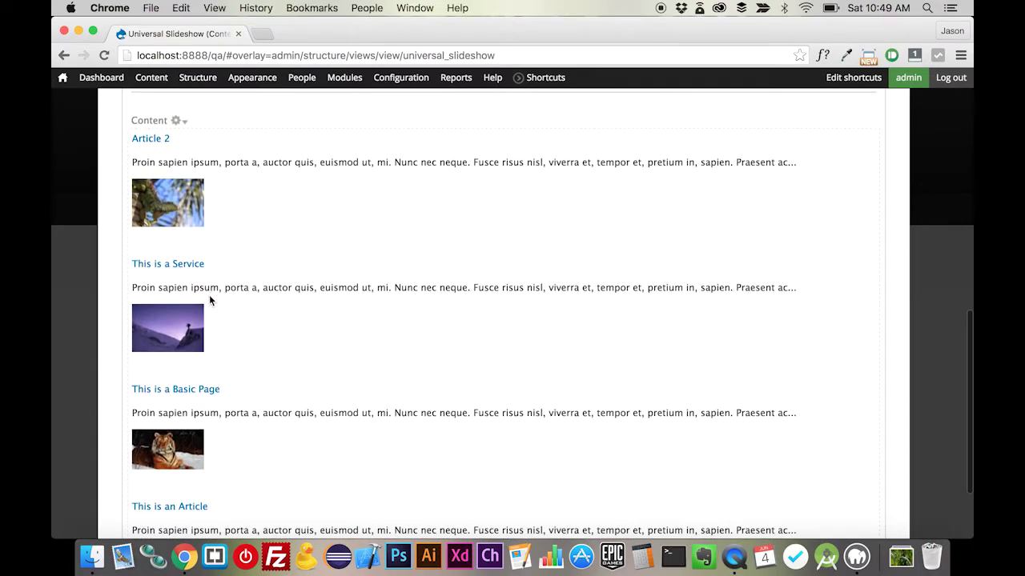
pyautogui.scroll(-2, 210, 300)
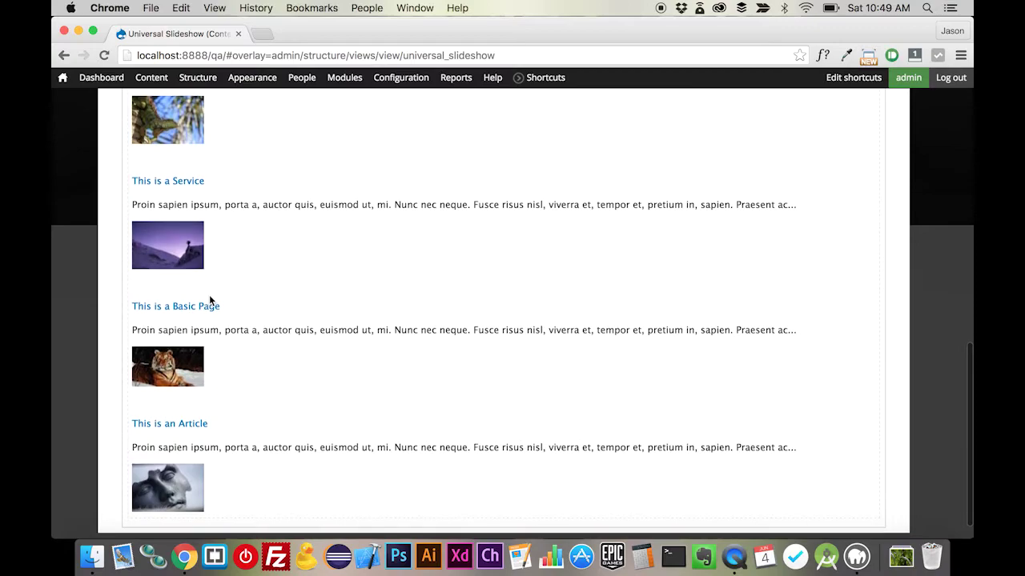
pyautogui.scroll(8, 213, 323)
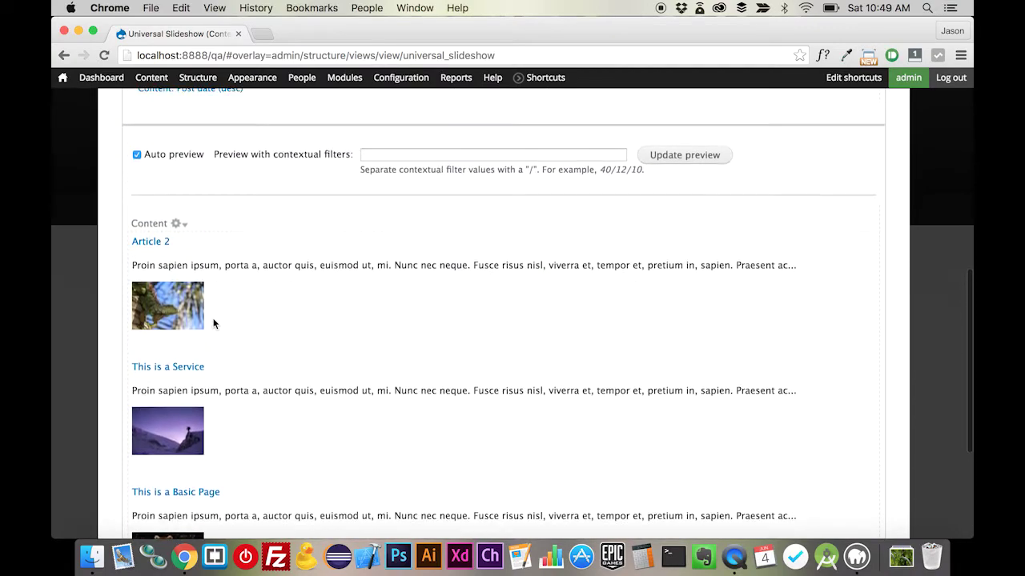
pyautogui.scroll(2, 213, 323)
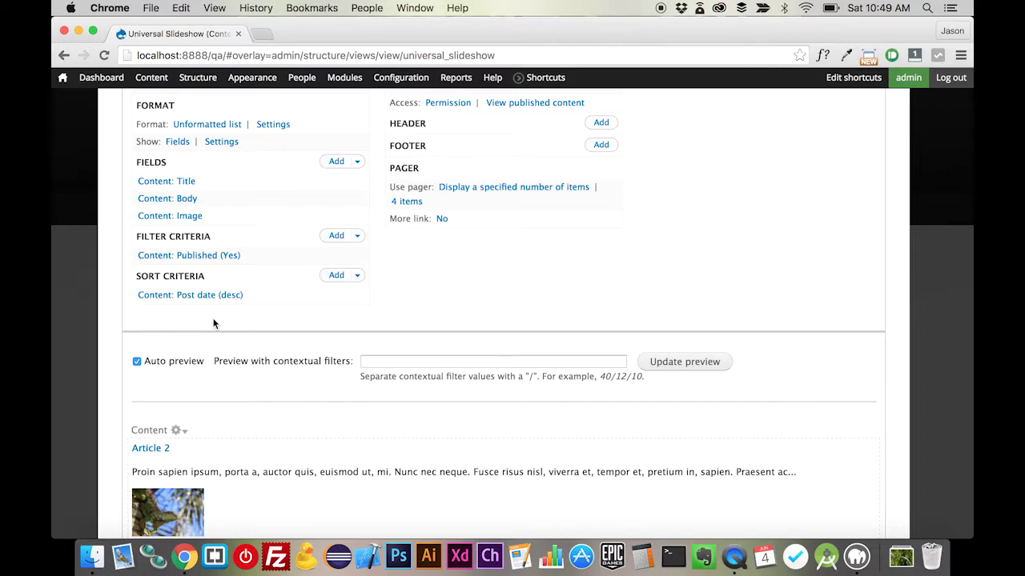
pyautogui.scroll(1, 213, 323)
pyautogui.scroll(-3, 213, 324)
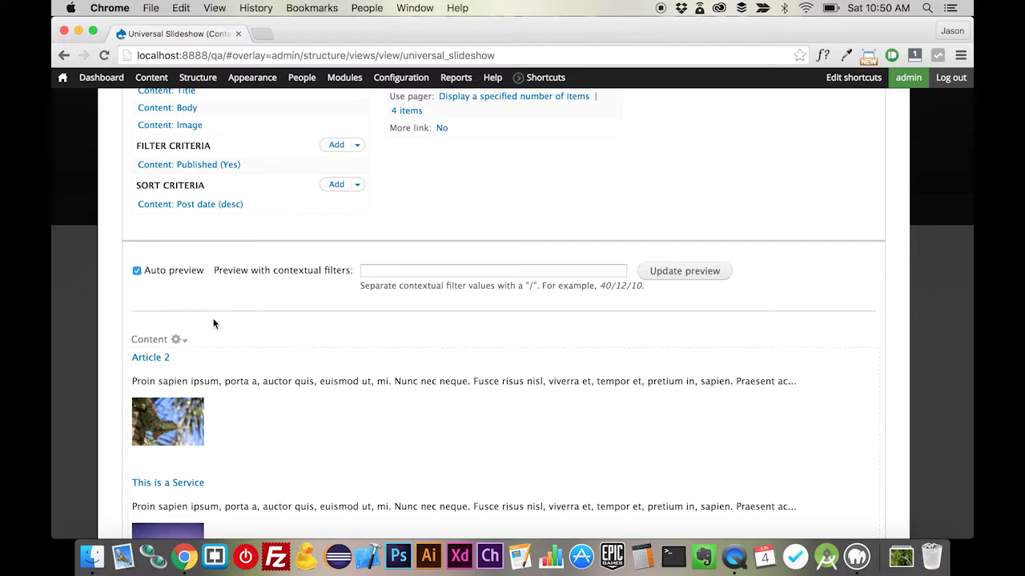
pyautogui.scroll(3, 213, 324)
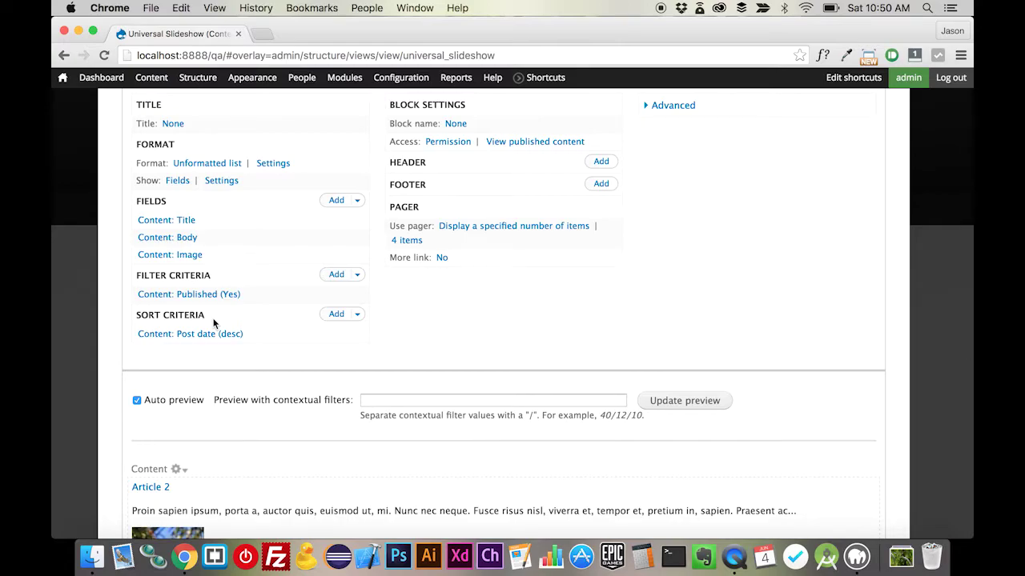
pyautogui.scroll(-5, 213, 323)
pyautogui.scroll(4, 213, 323)
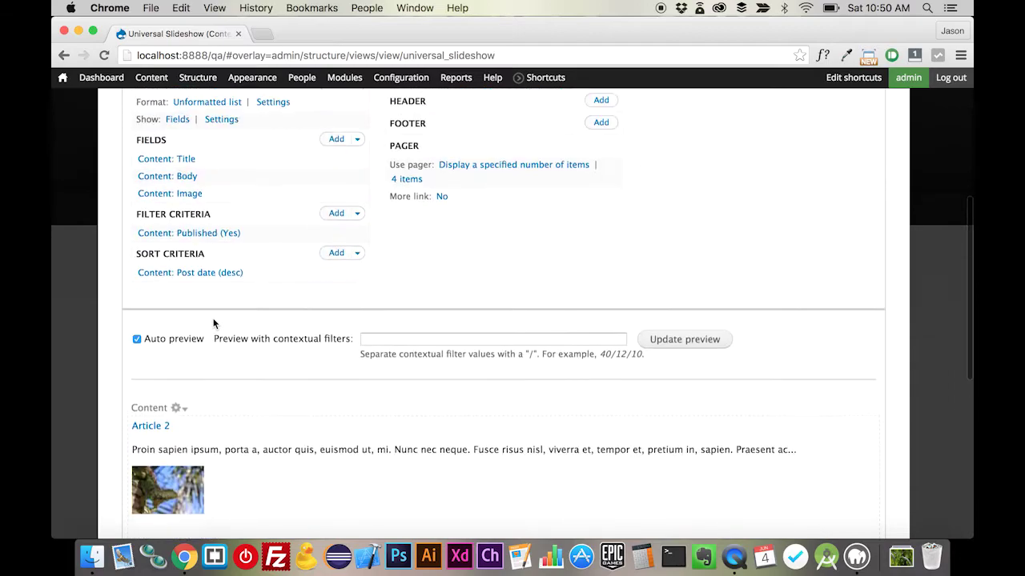
pyautogui.scroll(1, 213, 324)
pyautogui.scroll(-5, 213, 324)
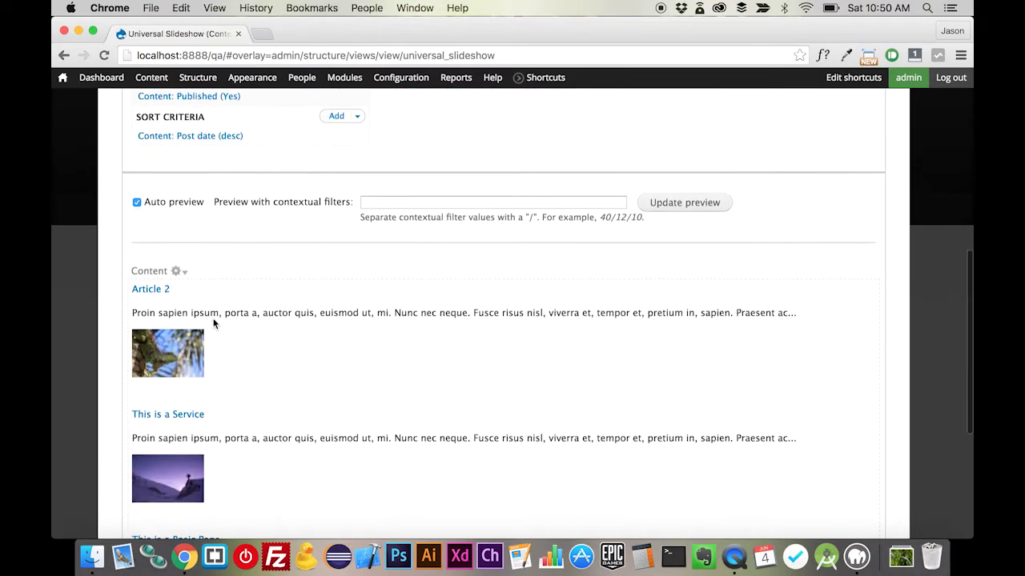
pyautogui.scroll(-3, 213, 323)
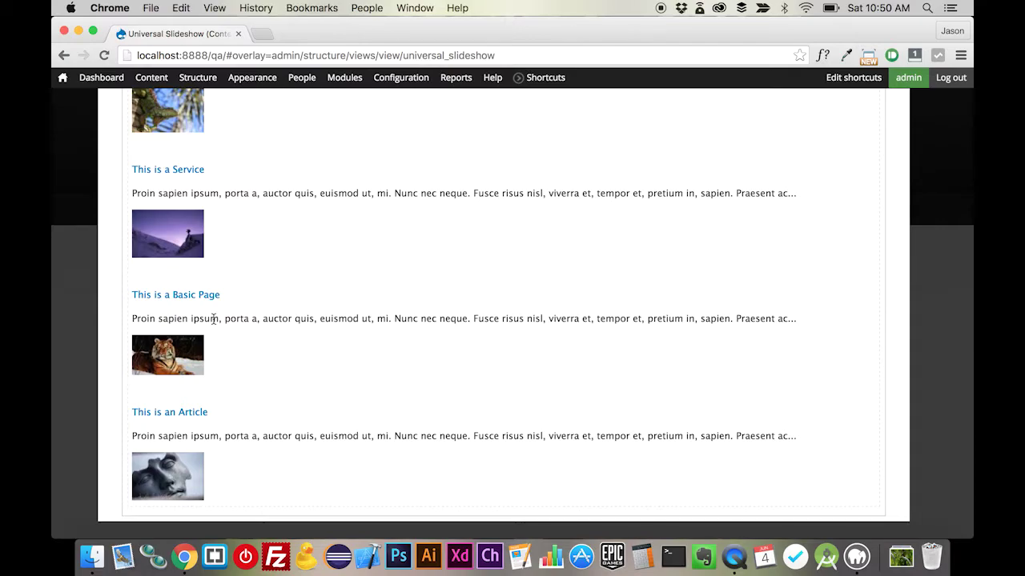
# Change the view's format from an unformatted list to Slideshow for all displays.
pyautogui.scroll(8, 213, 318)
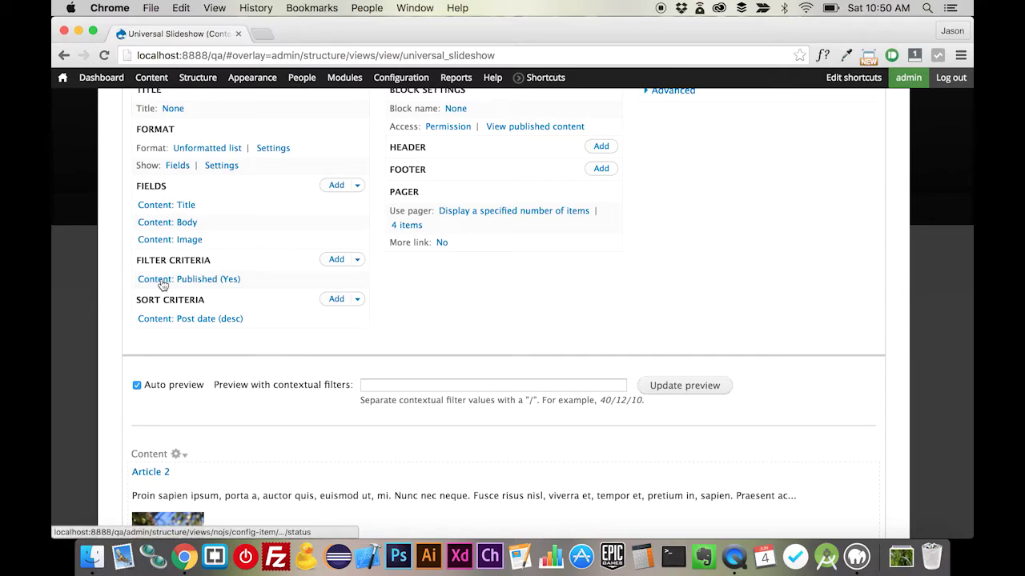
pyautogui.scroll(2, 256, 264)
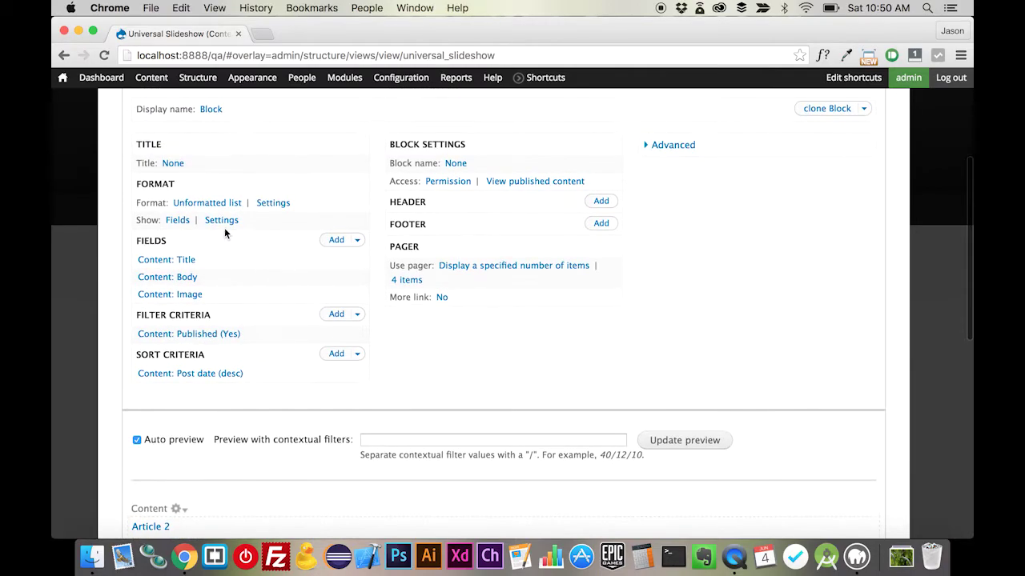
pyautogui.click(227, 203)
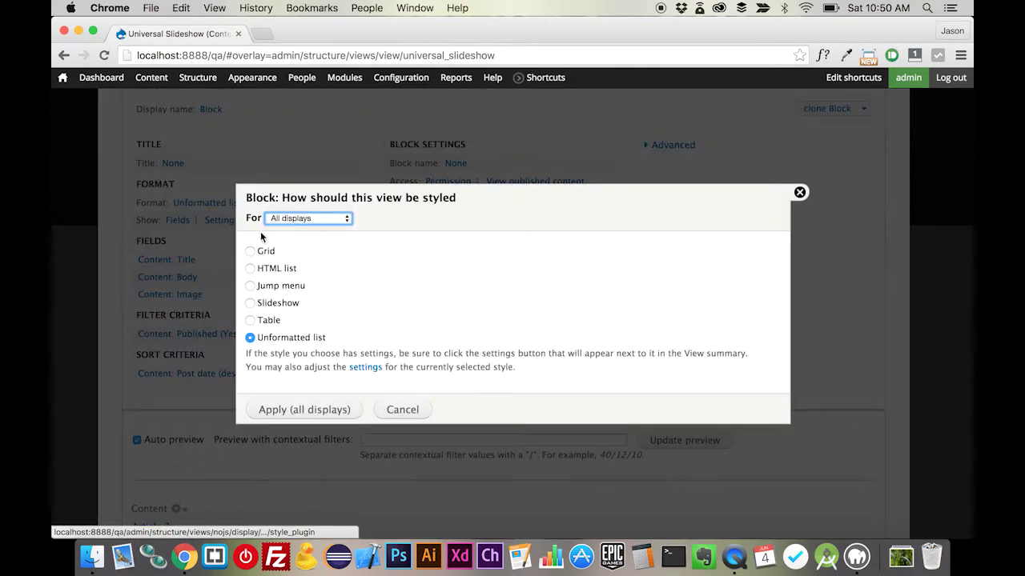
pyautogui.click(265, 306)
pyautogui.click(333, 412)
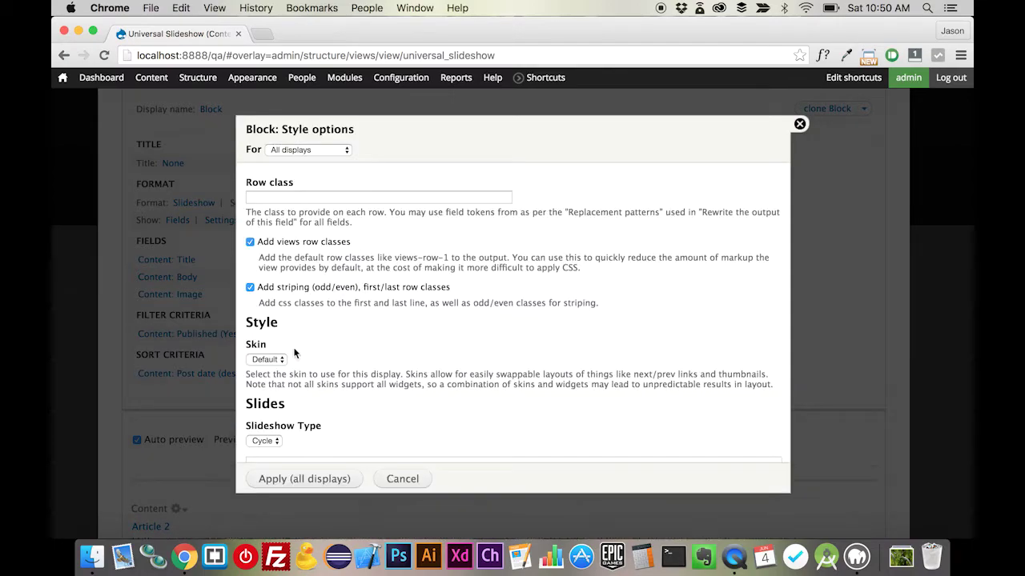
# Enable the Controls widget under Bottom Widgets in the slideshow's style options, apply to all displays, and check the preview.
pyautogui.scroll(-5, 328, 310)
pyautogui.scroll(-10, 328, 310)
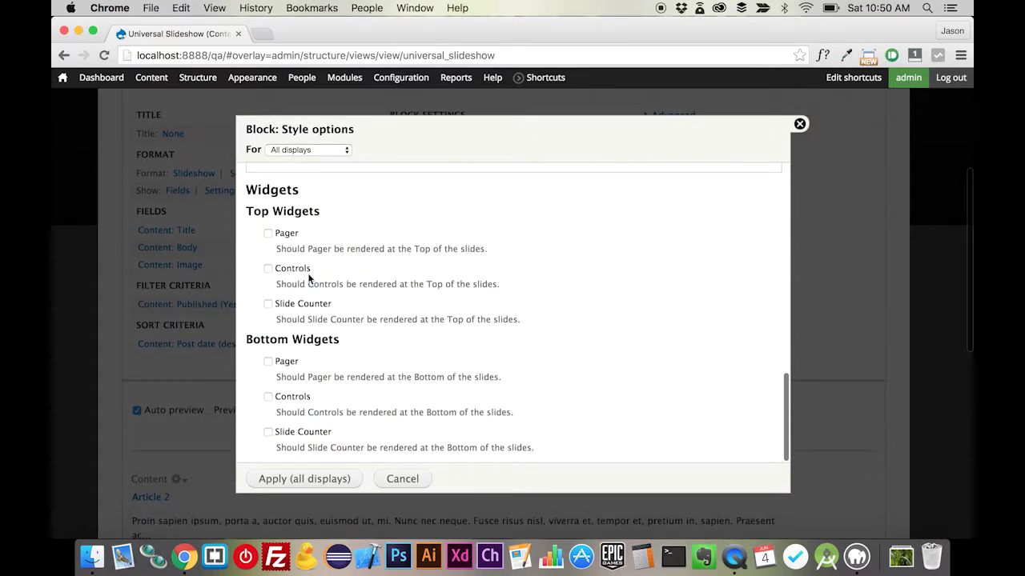
pyautogui.click(301, 397)
pyautogui.scroll(-3, 299, 393)
pyautogui.scroll(-2, 299, 392)
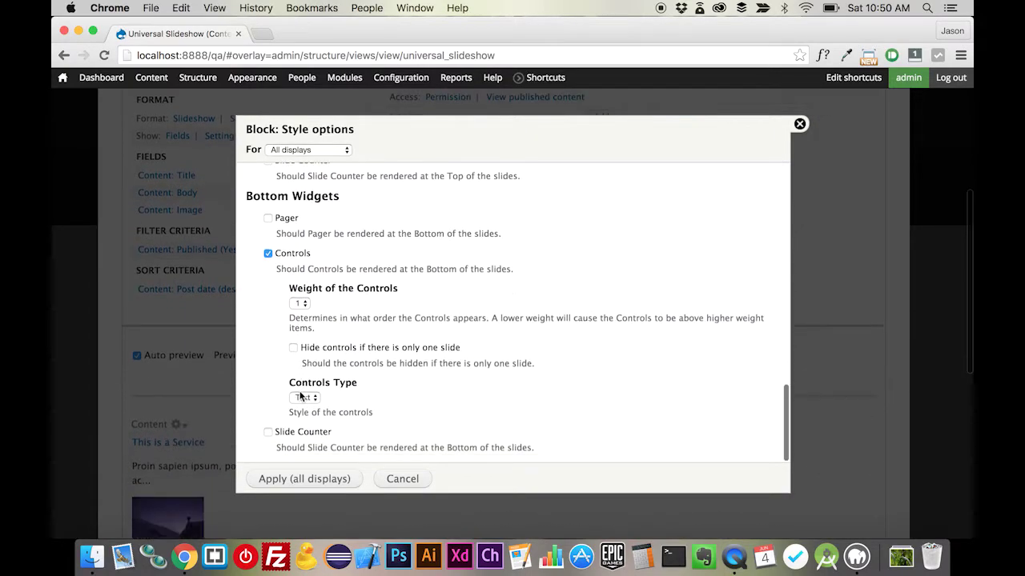
pyautogui.click(308, 483)
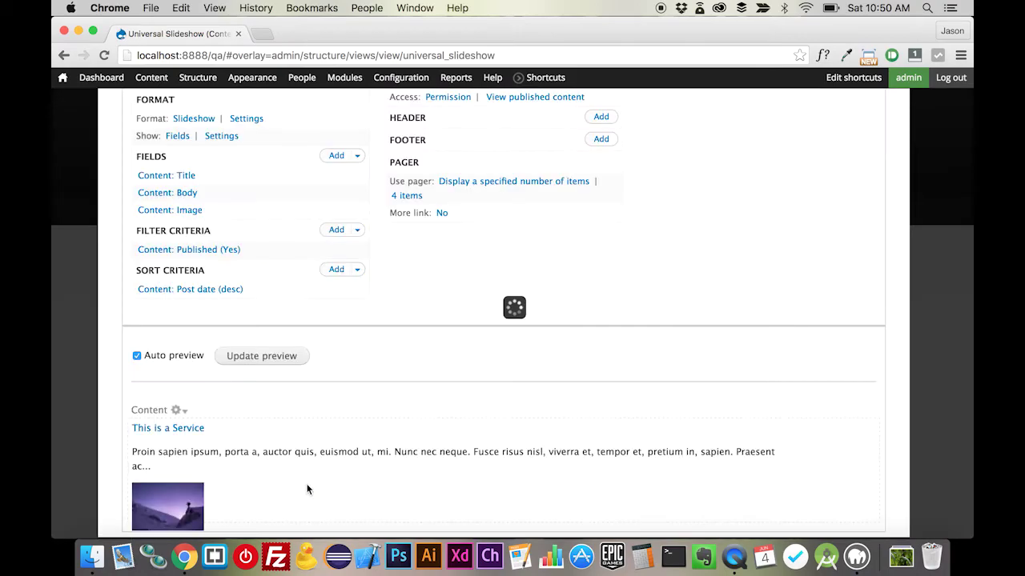
pyautogui.scroll(-2, 308, 489)
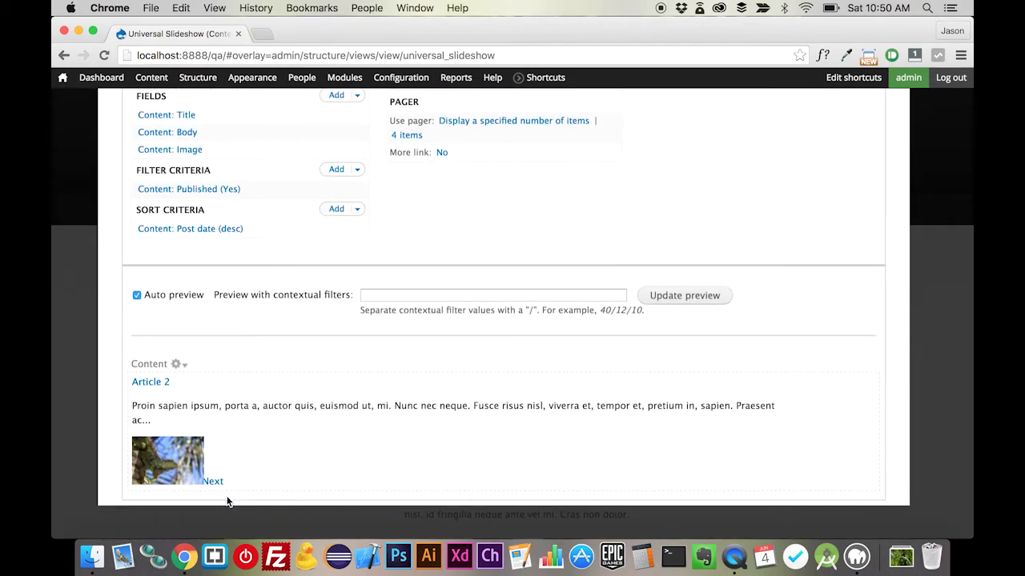
# Rearrange the fields so Content: Image comes before Title and Body, apply to all displays, and save the view.
pyautogui.scroll(5, 434, 433)
pyautogui.scroll(1, 434, 434)
pyautogui.click(357, 298)
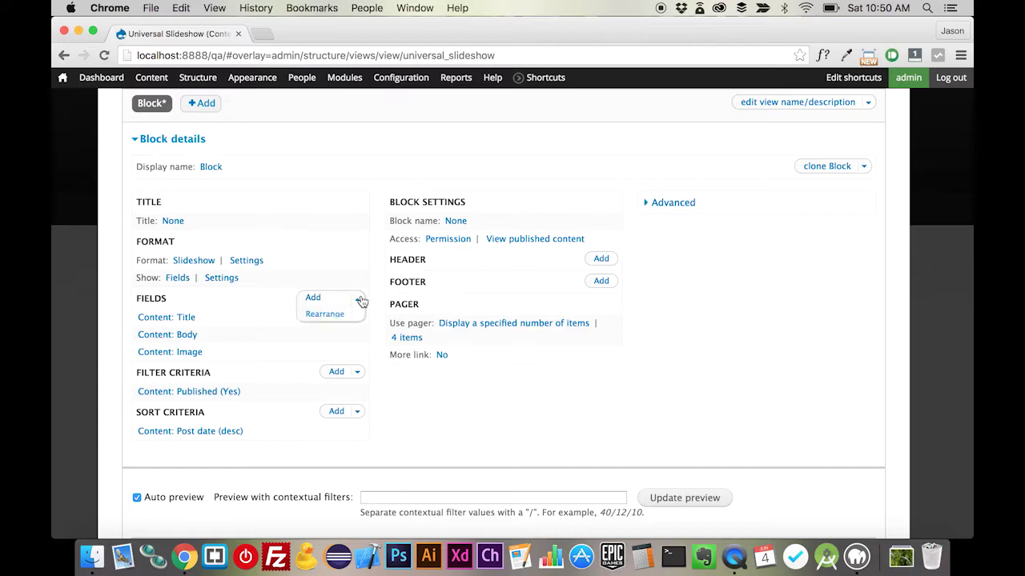
pyautogui.click(343, 315)
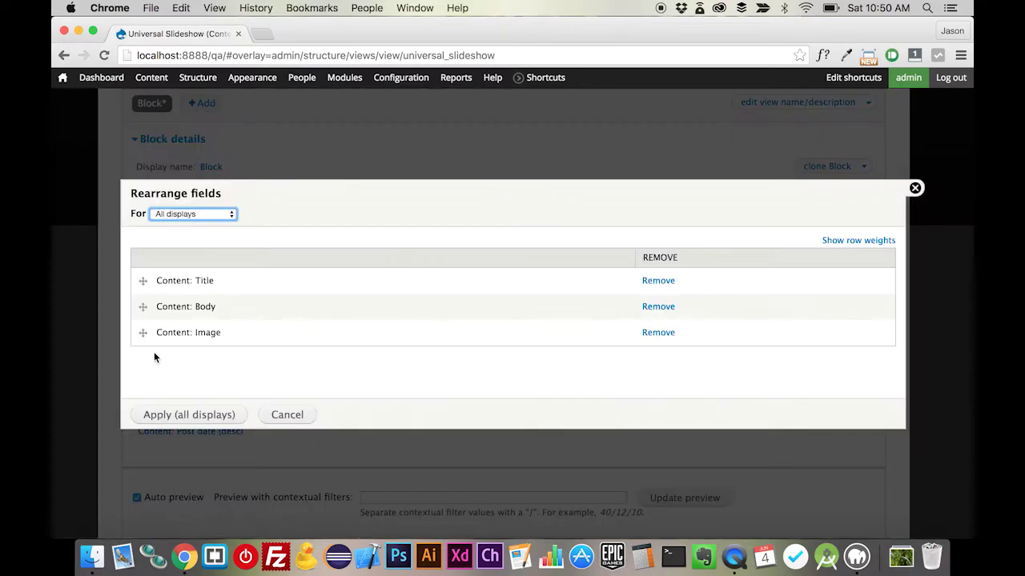
pyautogui.moveTo(144, 332); pyautogui.dragTo(142, 266)
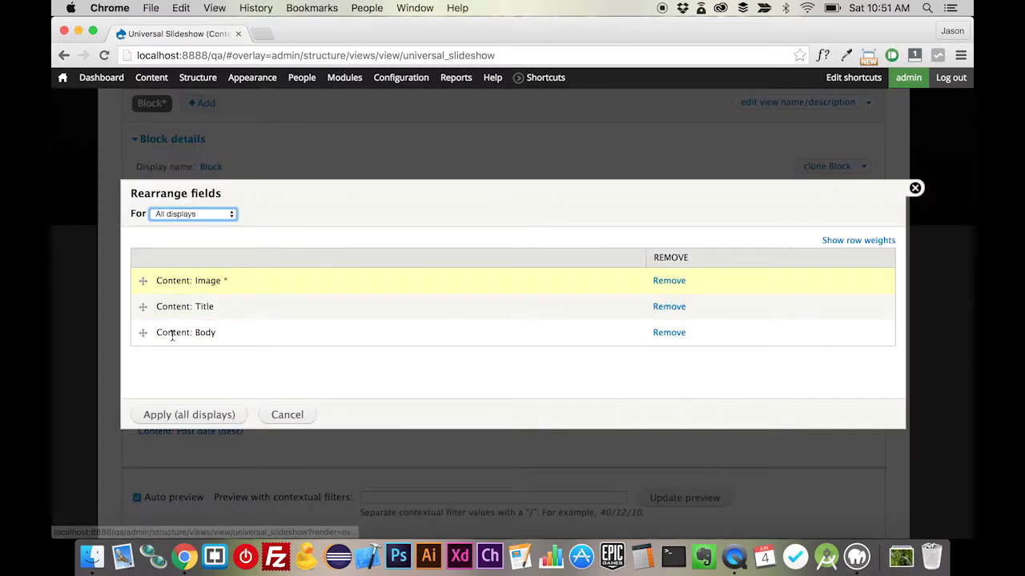
pyautogui.click(203, 413)
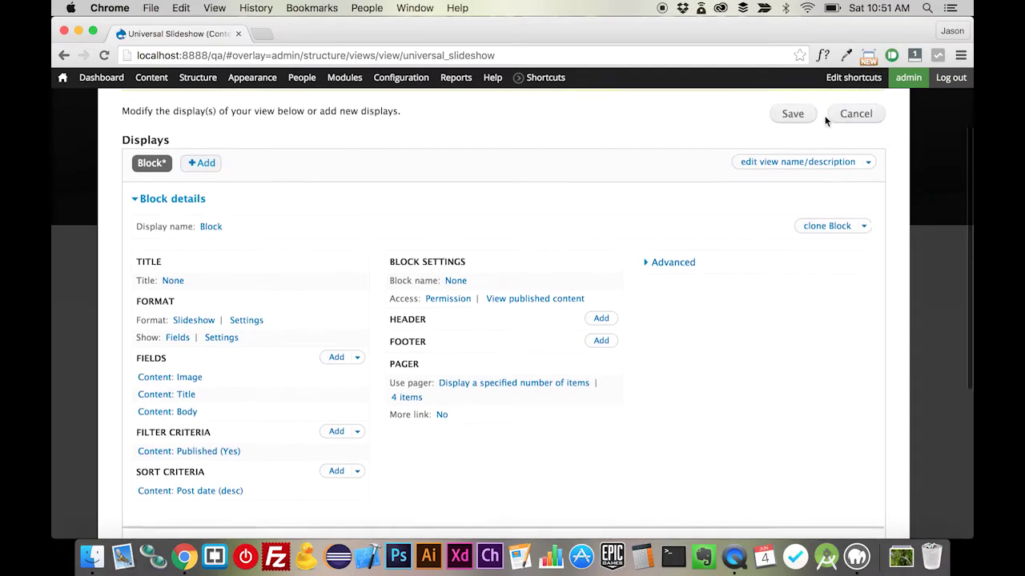
pyautogui.click(801, 130)
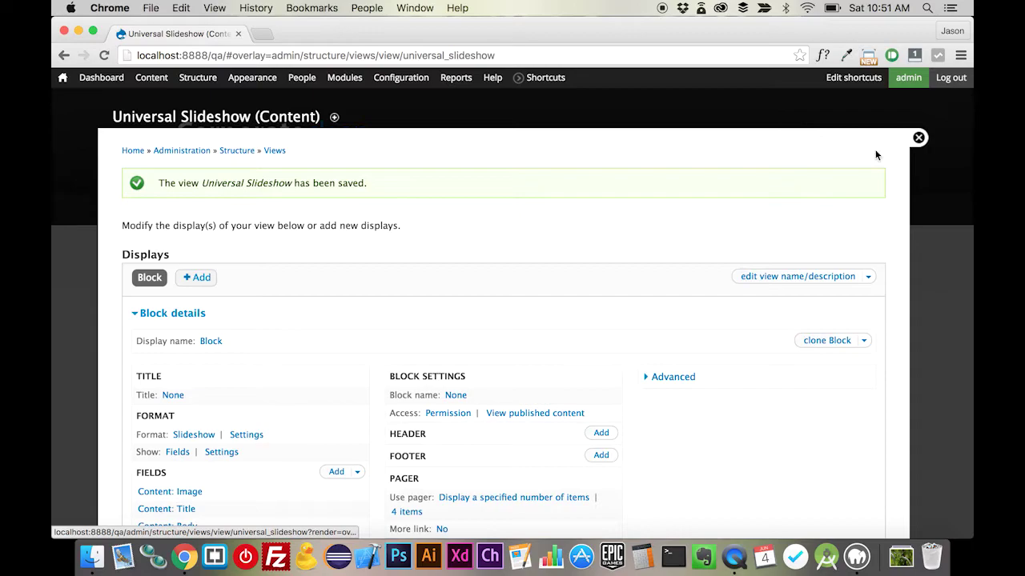
# Assign the View: Universal Slideshow block to the Highlighted region on the Blocks administration page and save the blocks.
pyautogui.moveTo(198, 77)
pyautogui.click(200, 100)
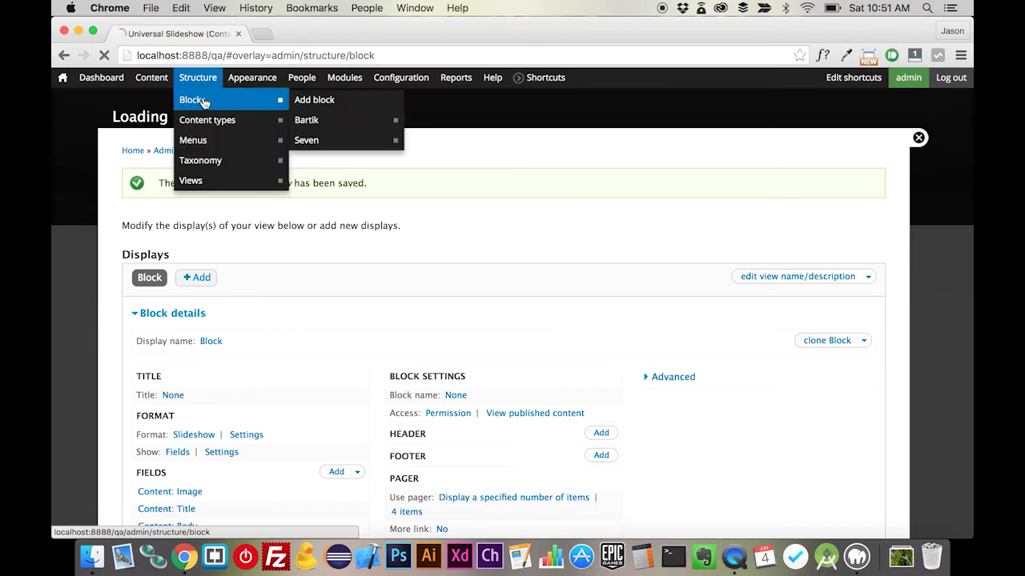
pyautogui.scroll(-15, 477, 415)
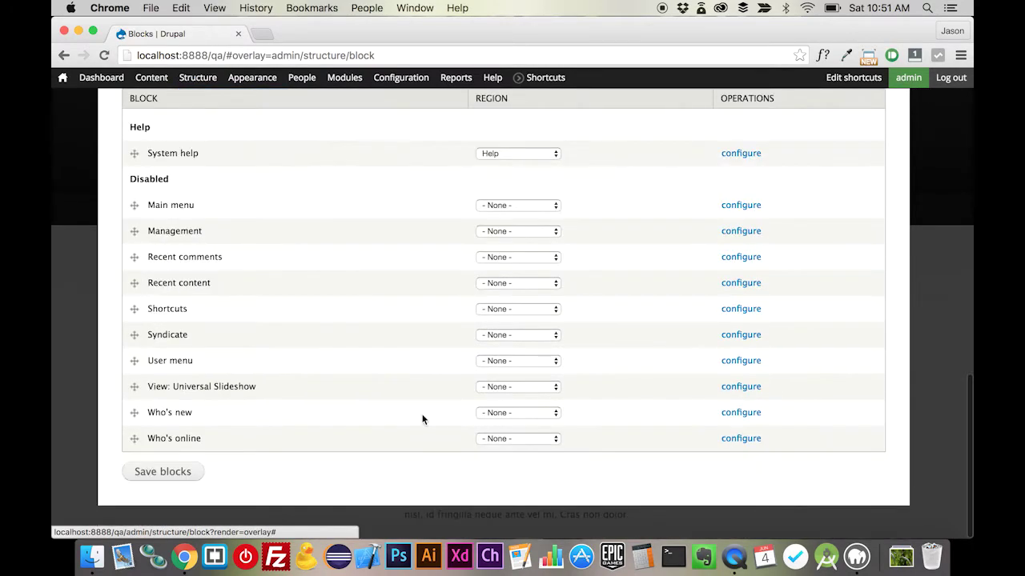
pyautogui.click(509, 389)
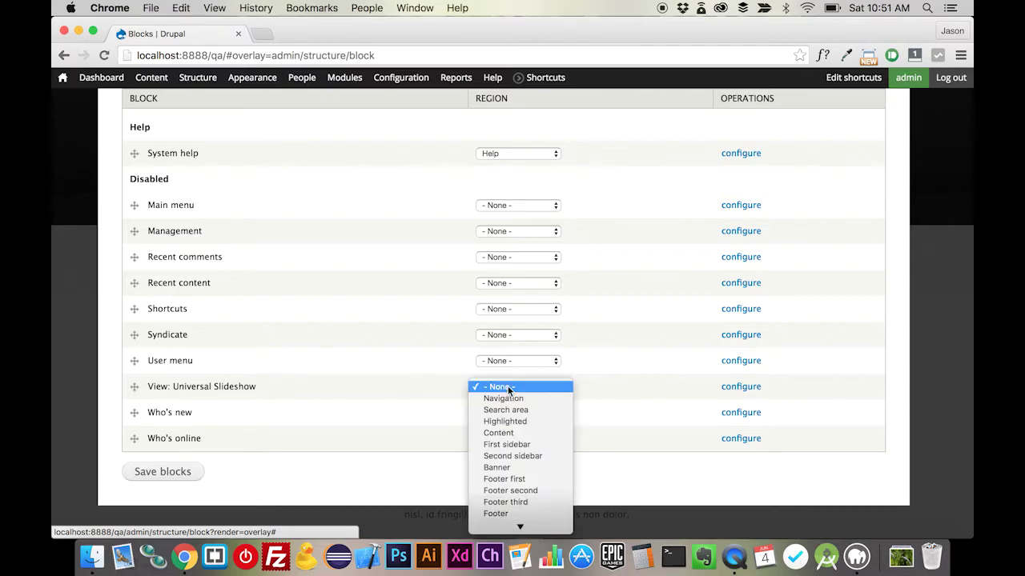
pyautogui.click(518, 422)
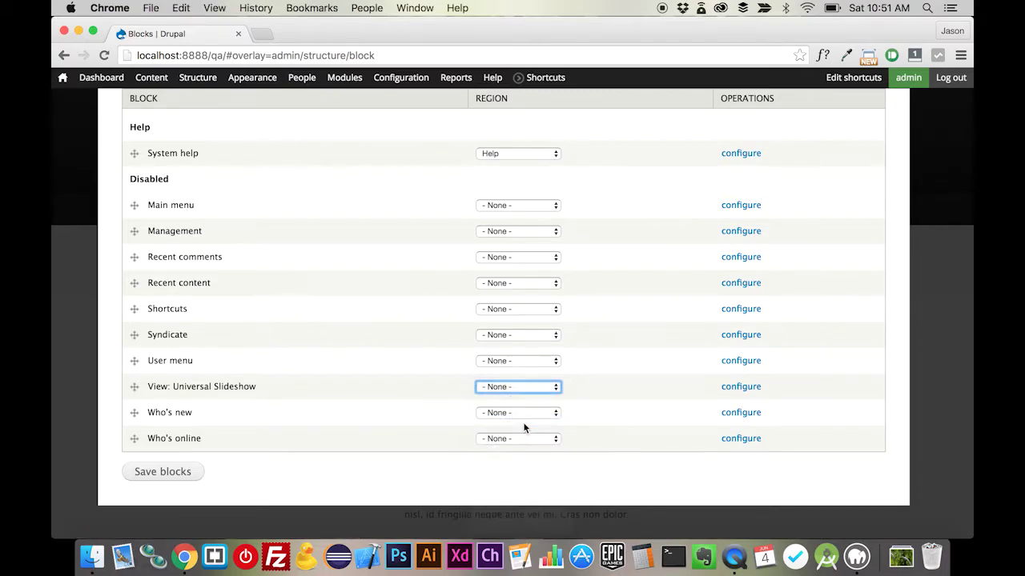
pyautogui.click(159, 483)
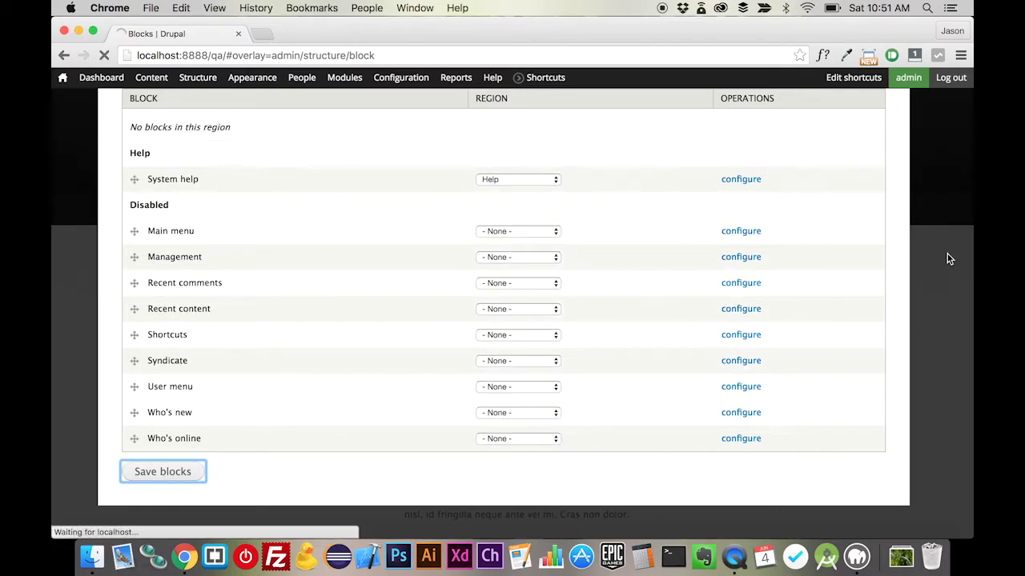
# Close the administration overlay and advance the slideshow on the site's front page three times to check its slides.
pyautogui.click(918, 138)
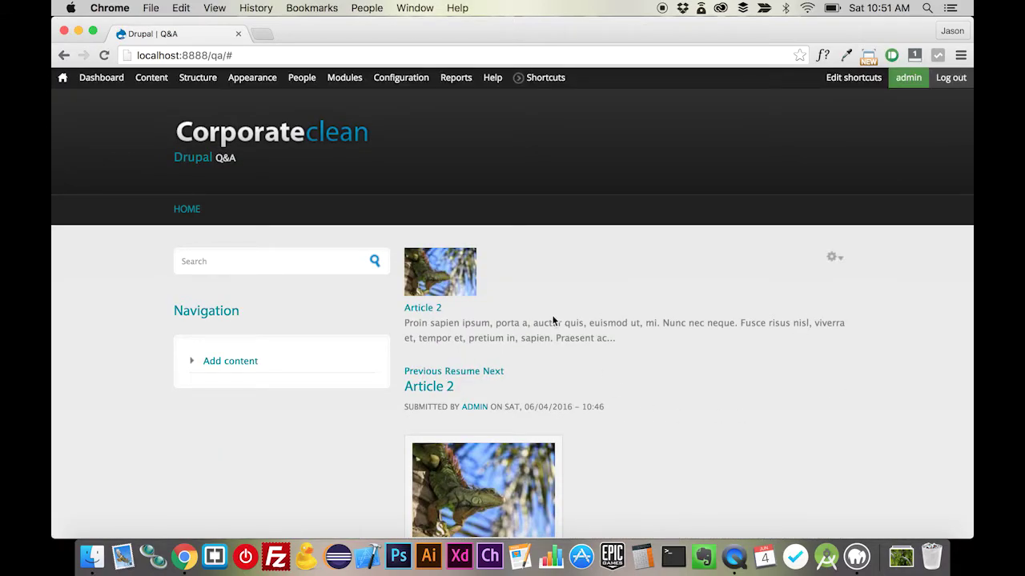
pyautogui.click(489, 375)
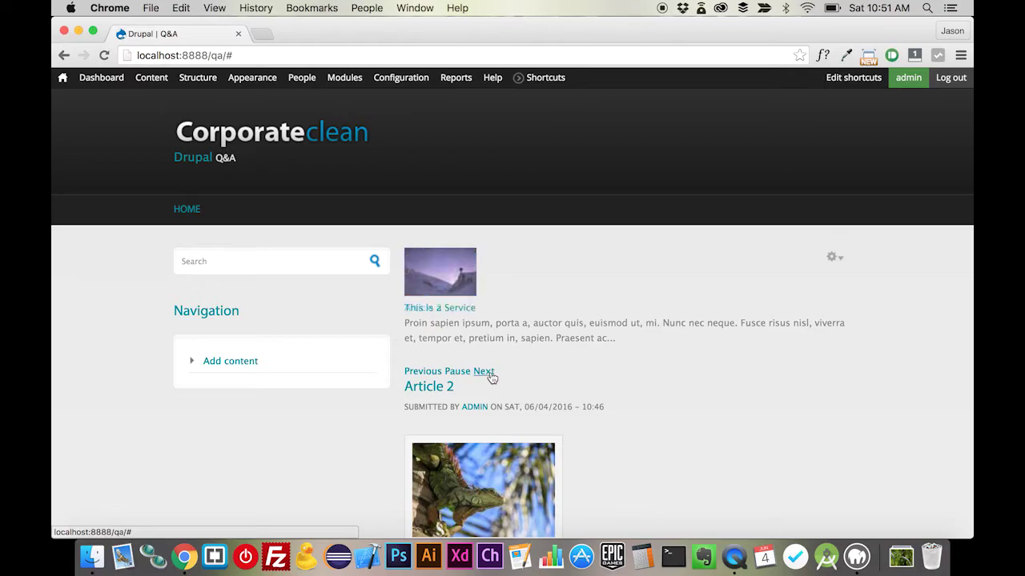
pyautogui.click(486, 372)
pyautogui.click(486, 371)
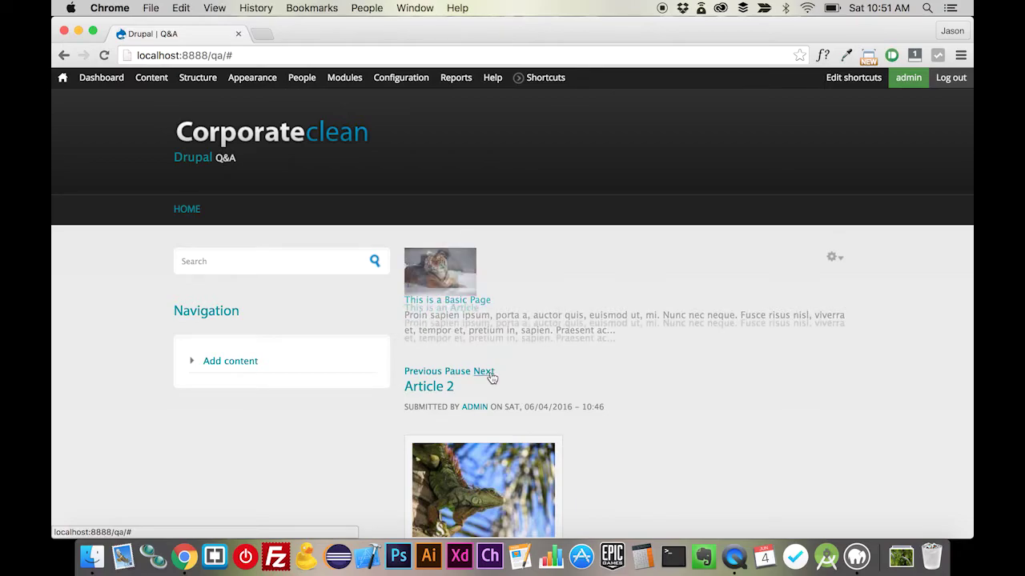
# Open the Blocks administration page, view the CorporateClean block region demonstration, and exit it.
pyautogui.moveTo(197, 78)
pyautogui.click(211, 102)
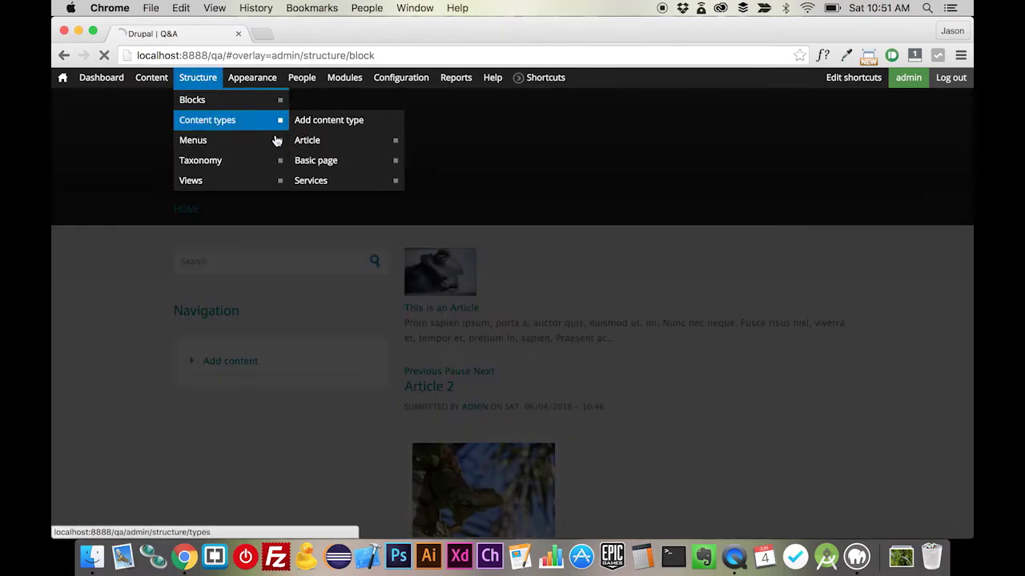
pyautogui.click(238, 230)
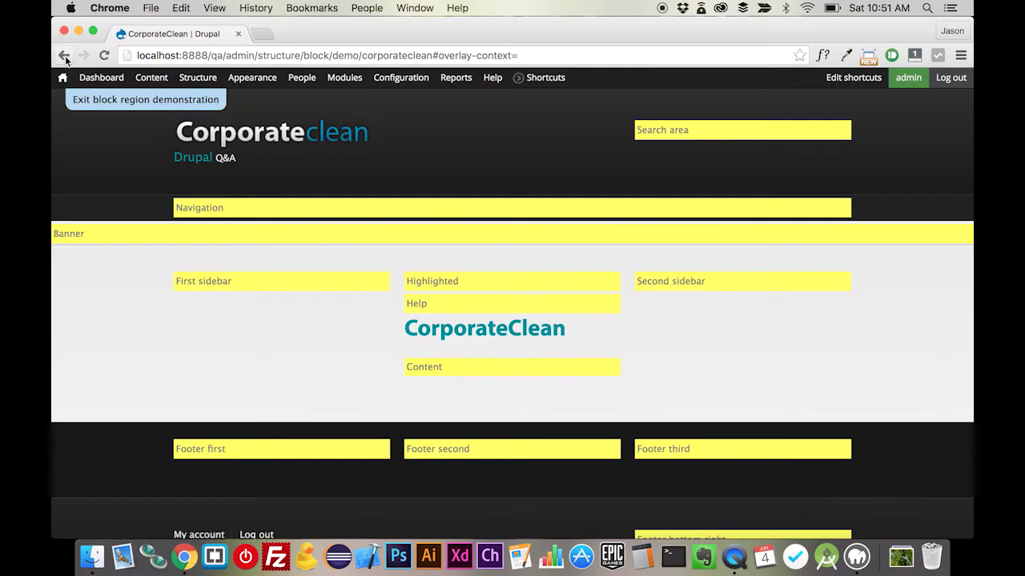
pyautogui.click(111, 101)
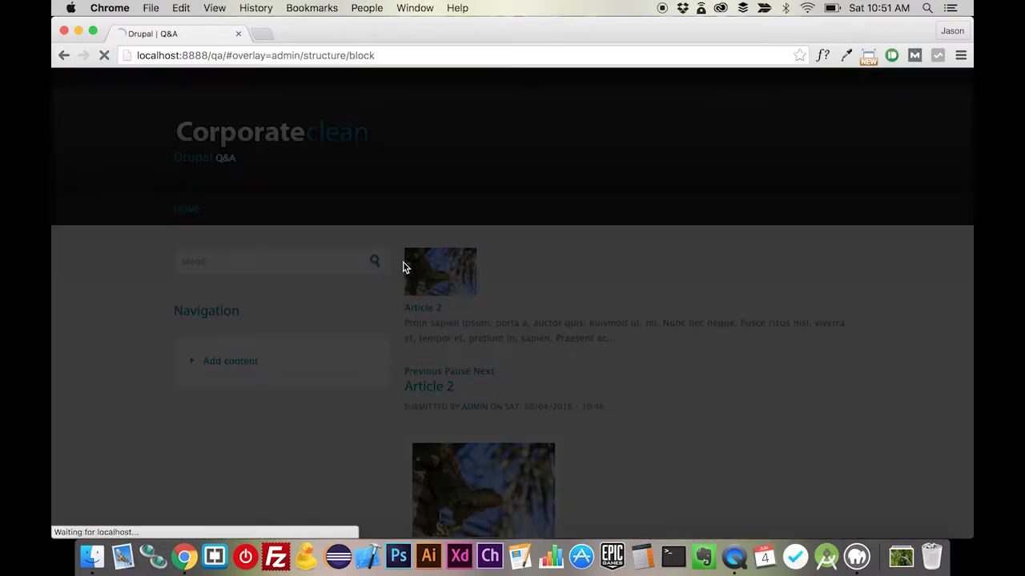
# Assign the View: Universal Slideshow block to the Banner region, save the blocks, and close the administration overlay.
pyautogui.scroll(-3, 403, 264)
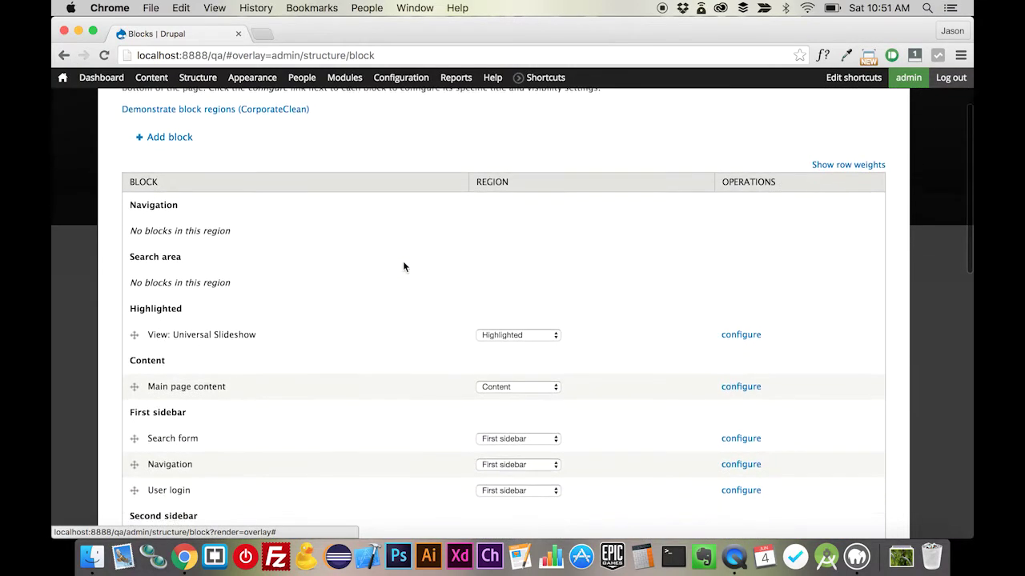
pyautogui.click(526, 312)
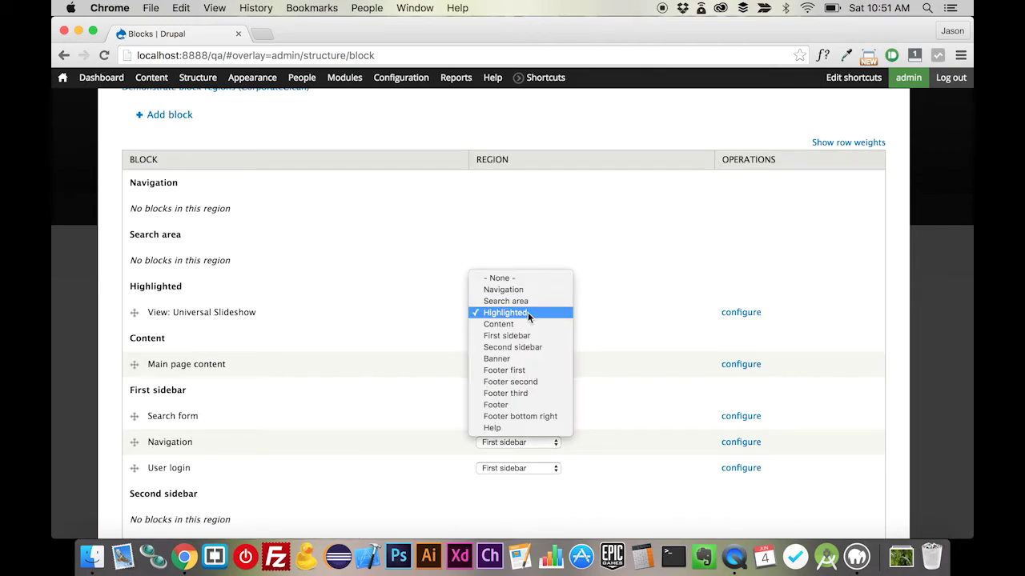
pyautogui.click(525, 358)
pyautogui.scroll(-10, 311, 472)
pyautogui.click(160, 483)
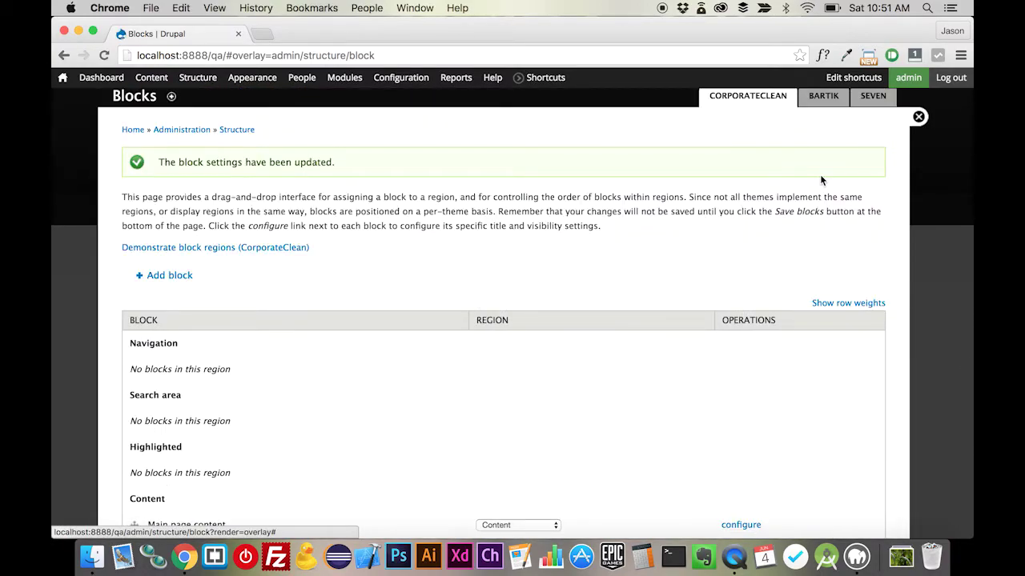
pyautogui.click(920, 119)
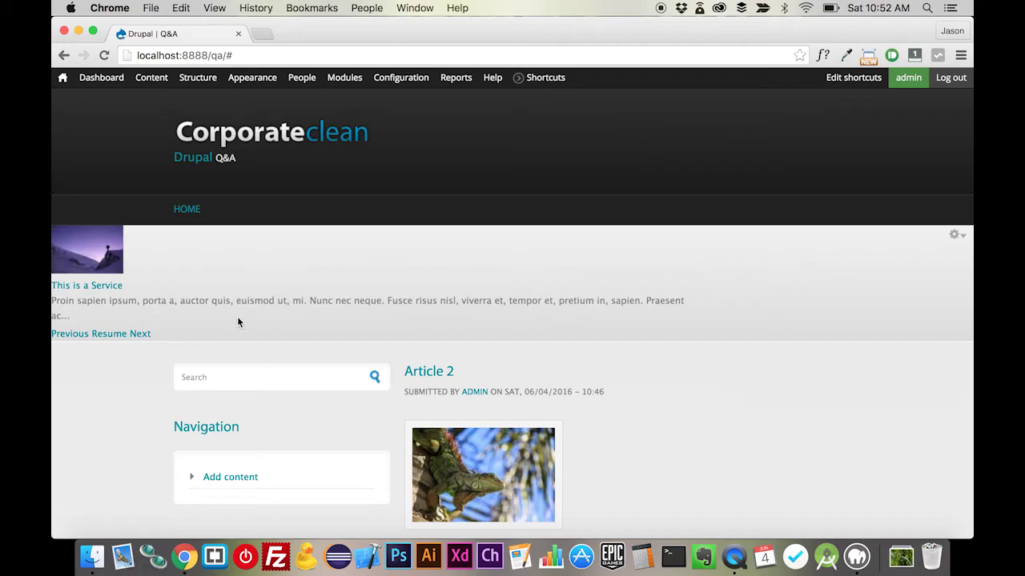
# Open the Universal Slideshow view for editing from its block on the front page and check its filter criteria and preview.
pyautogui.click(953, 235)
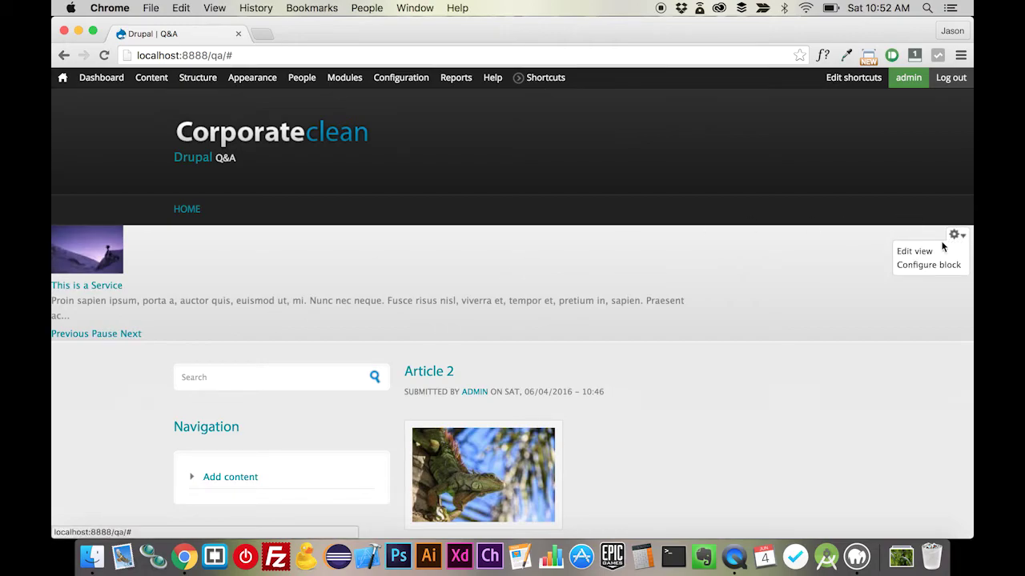
pyautogui.click(915, 251)
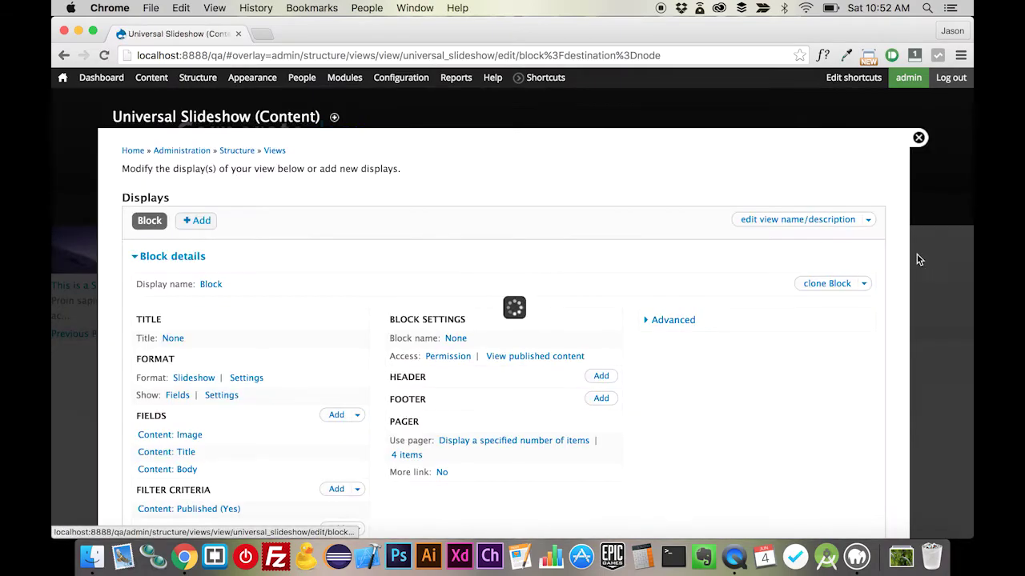
pyautogui.scroll(-5, 430, 400)
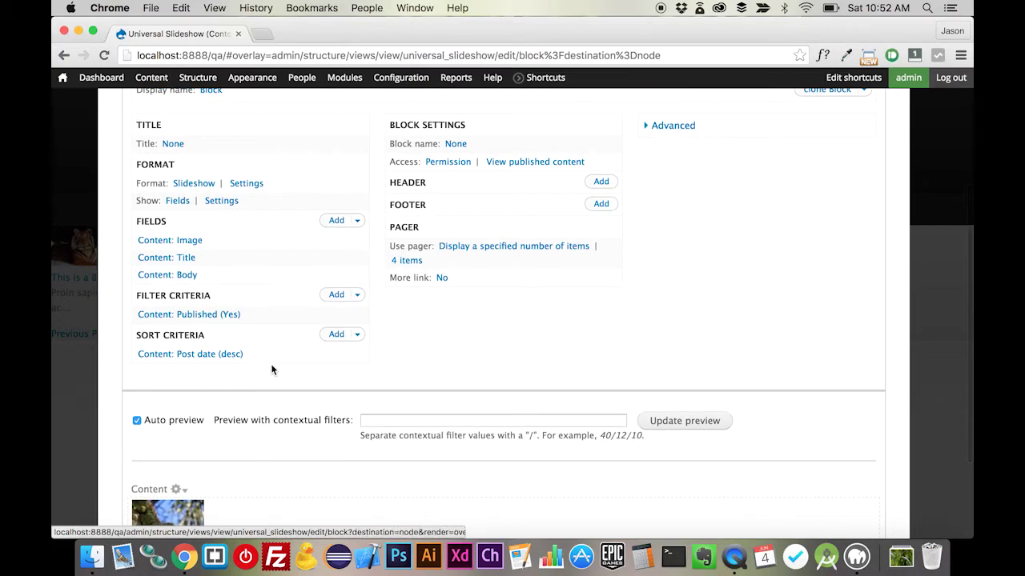
pyautogui.scroll(-2, 274, 365)
pyautogui.scroll(-2, 272, 369)
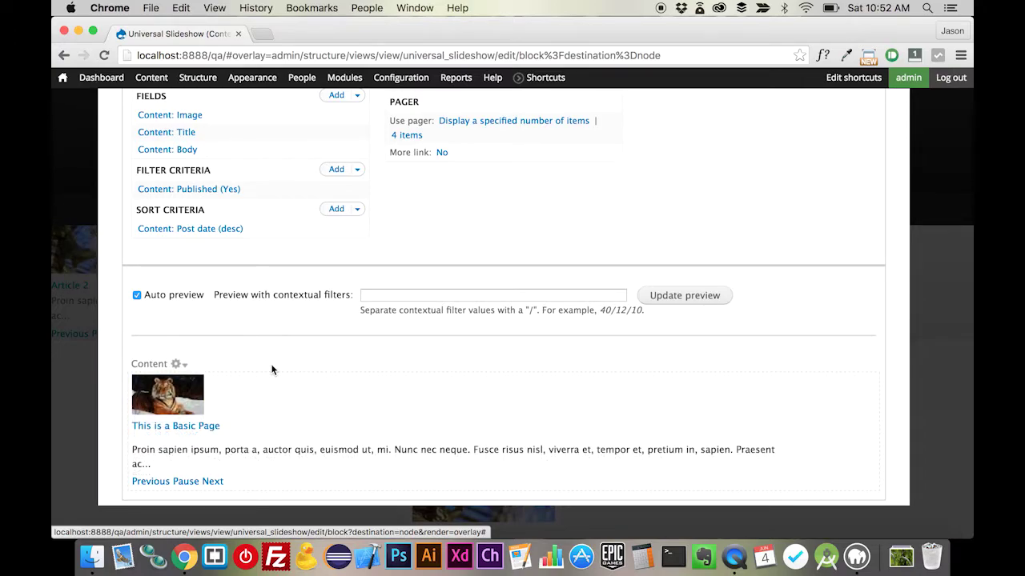
pyautogui.scroll(3, 271, 369)
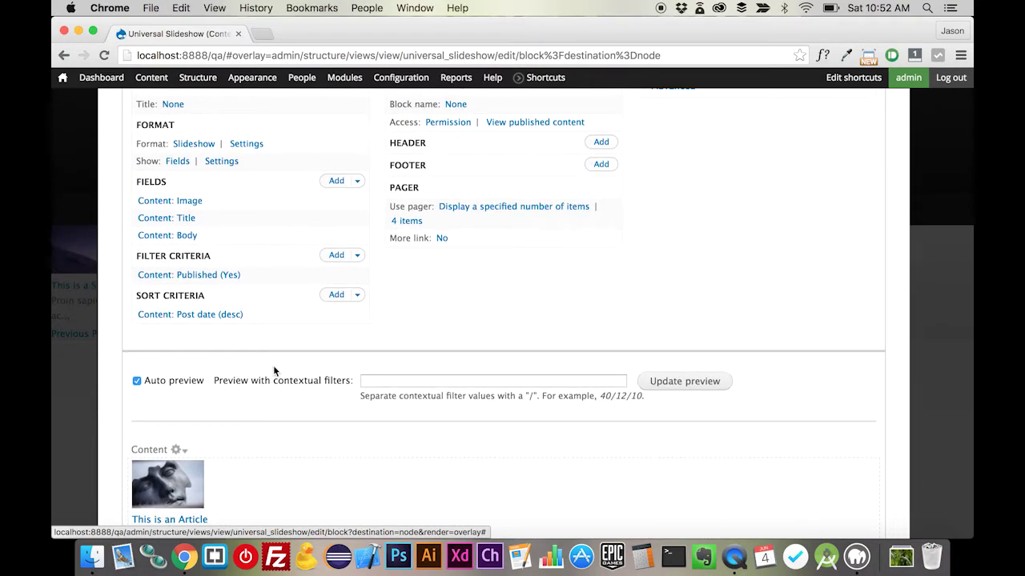
pyautogui.scroll(-2, 332, 383)
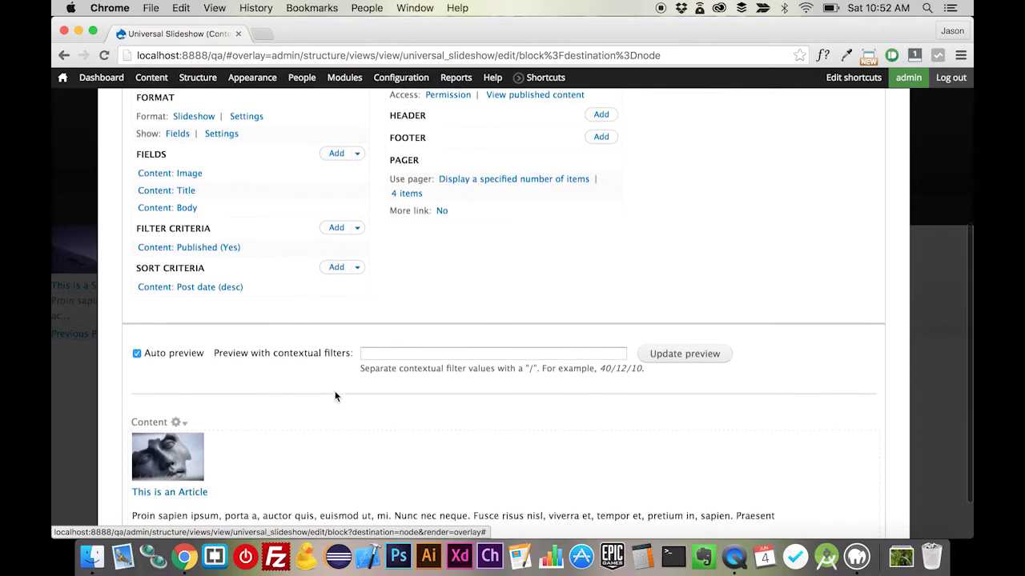
# Add a Content: Type filter criterion for all displays that limits the view to Article and Services.
pyautogui.click(336, 218)
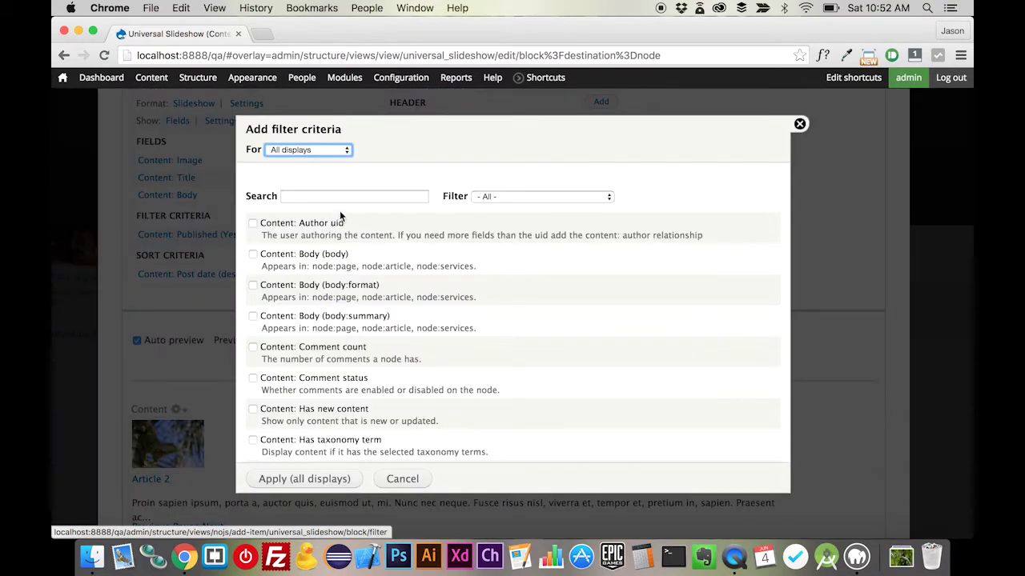
pyautogui.click(353, 196)
pyautogui.write('Type')
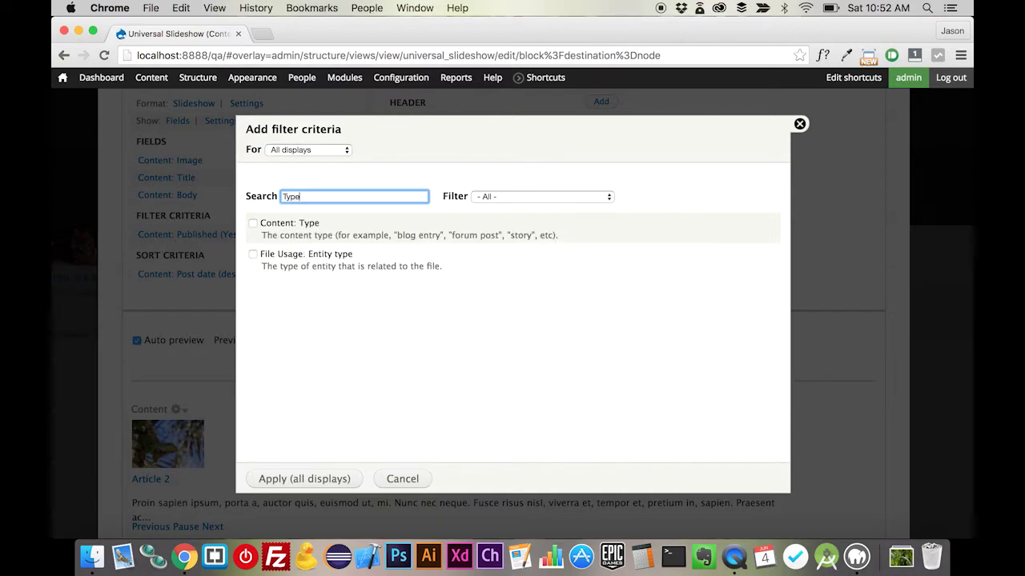
pyautogui.click(306, 225)
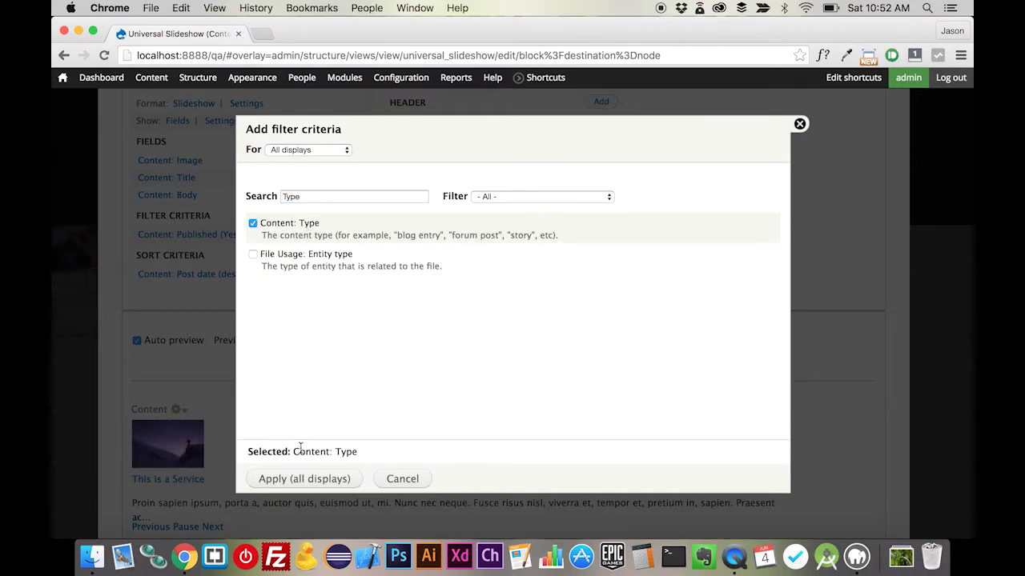
pyautogui.click(304, 479)
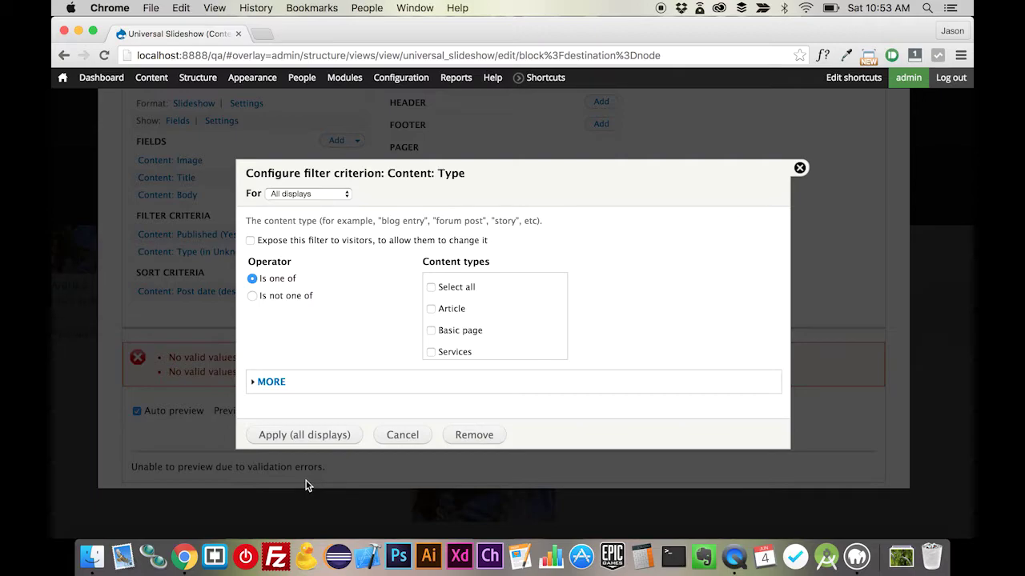
pyautogui.scroll(-1, 560, 350)
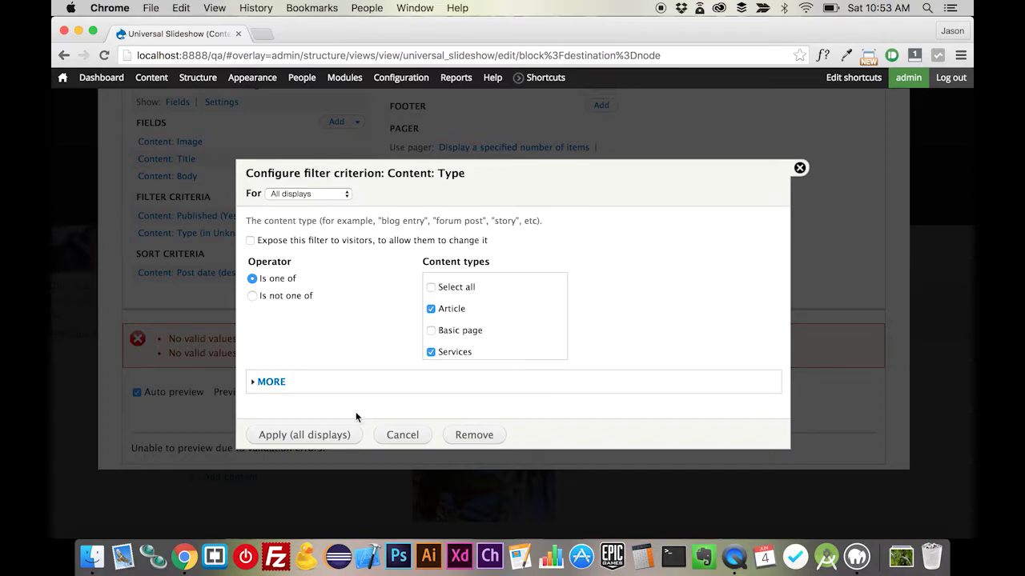
pyautogui.click(334, 433)
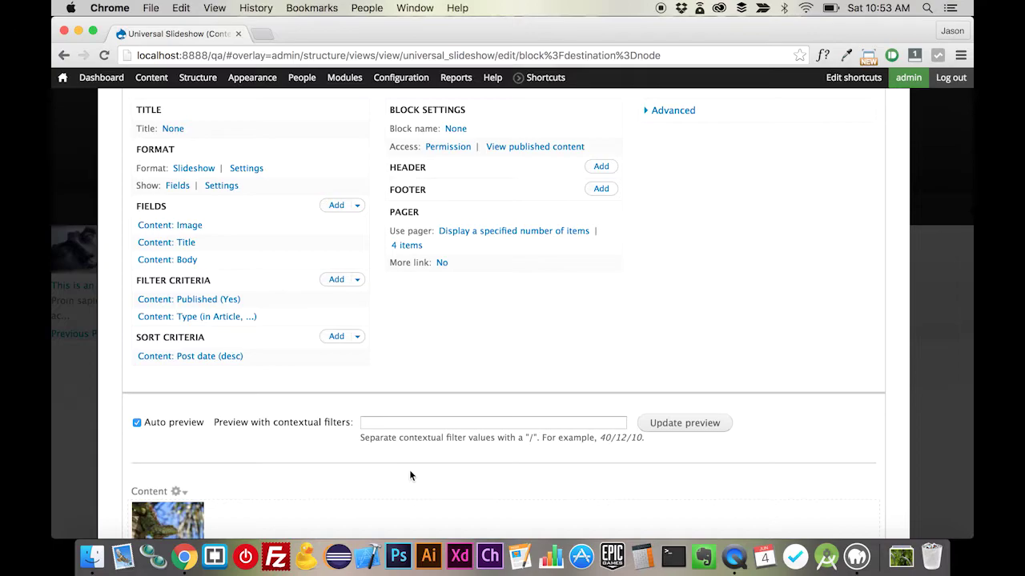
# Check the filtered slideshow preview and review the content types chosen in the Content: Type filter.
pyautogui.scroll(-3, 410, 475)
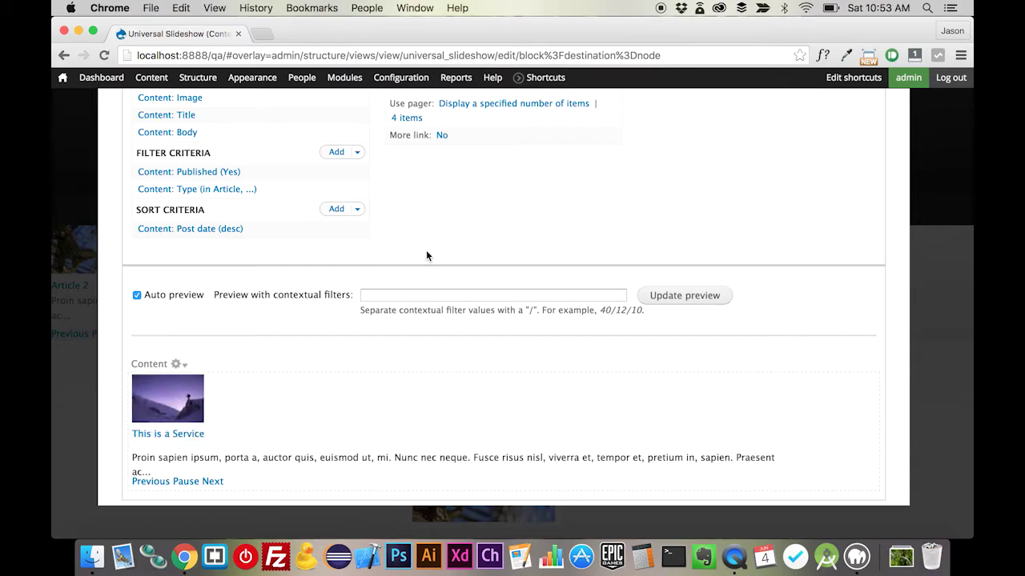
pyautogui.scroll(2, 361, 273)
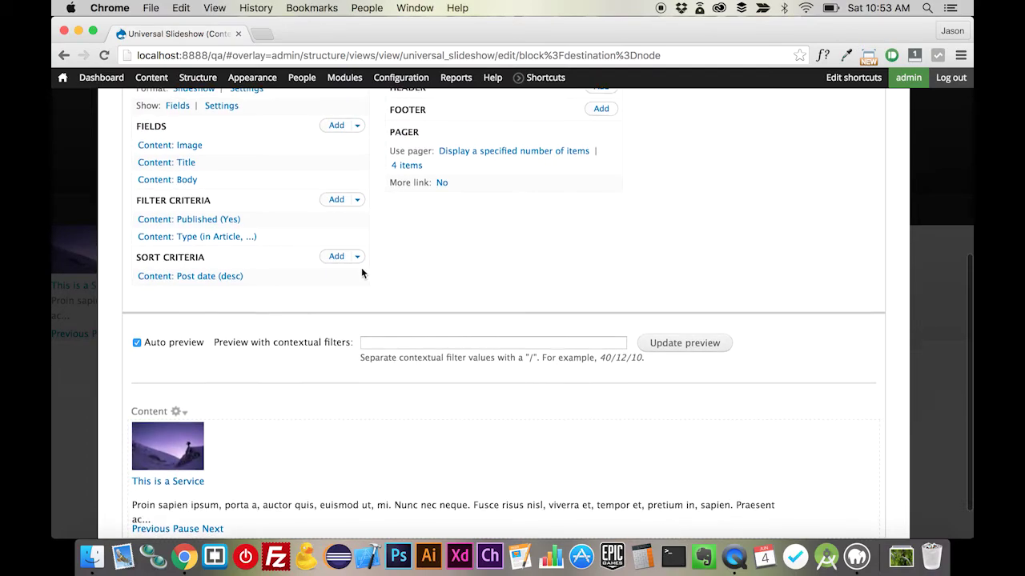
pyautogui.click(248, 238)
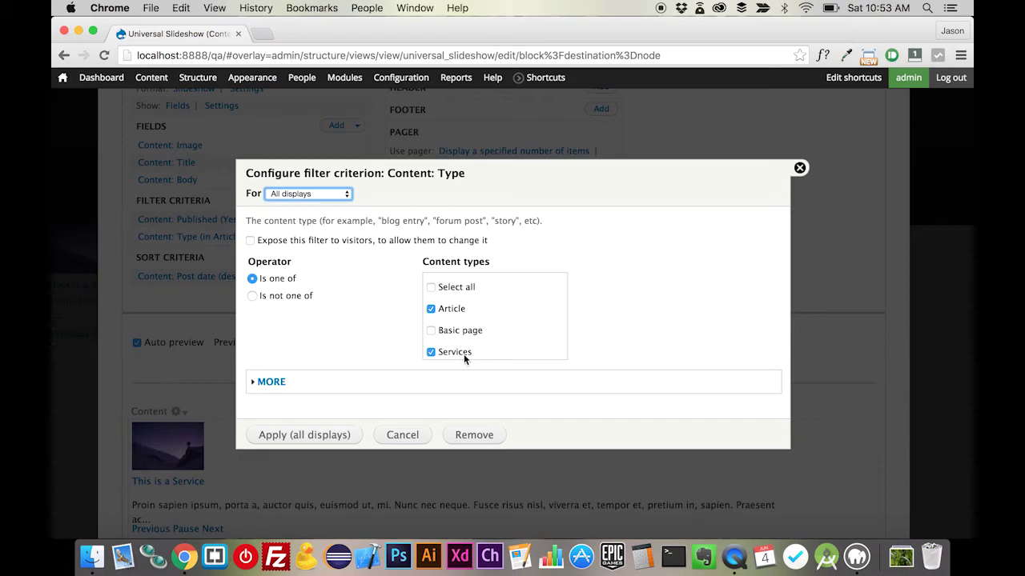
pyautogui.click(799, 167)
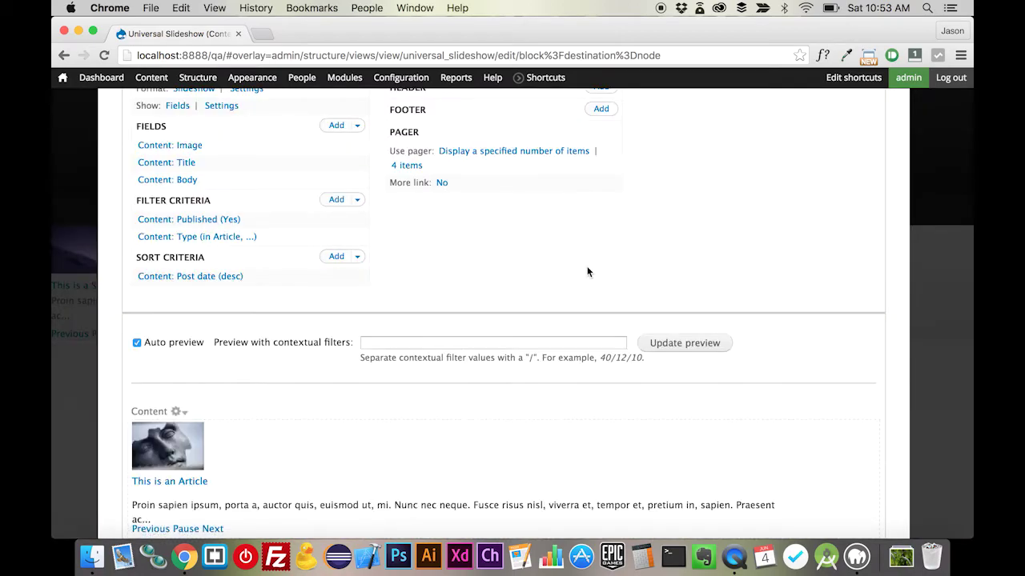
pyautogui.scroll(-2, 587, 270)
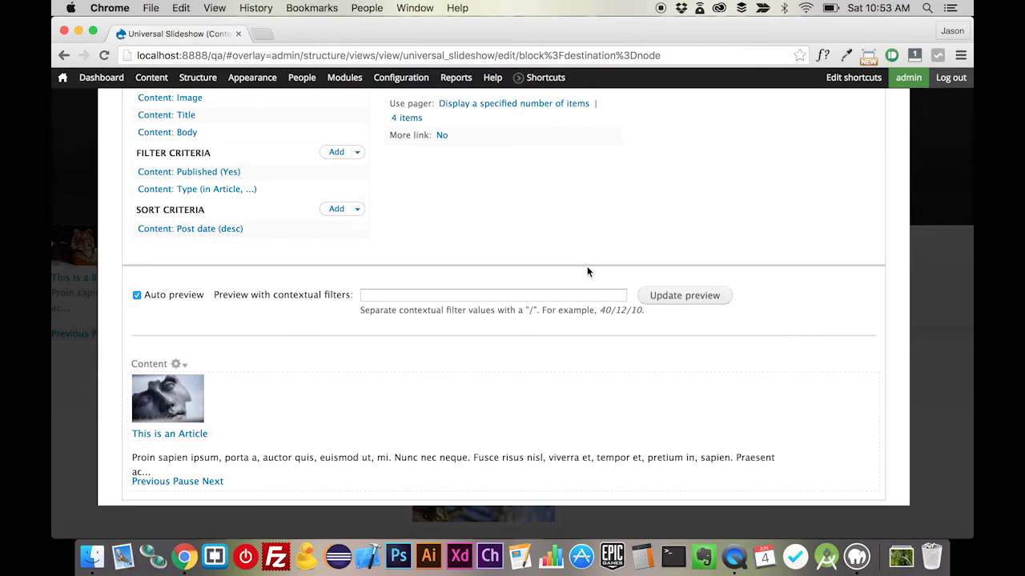
# Include Basic page alongside Article and Services in the Content: Type filter, apply to all displays, and save the view.
pyautogui.click(240, 192)
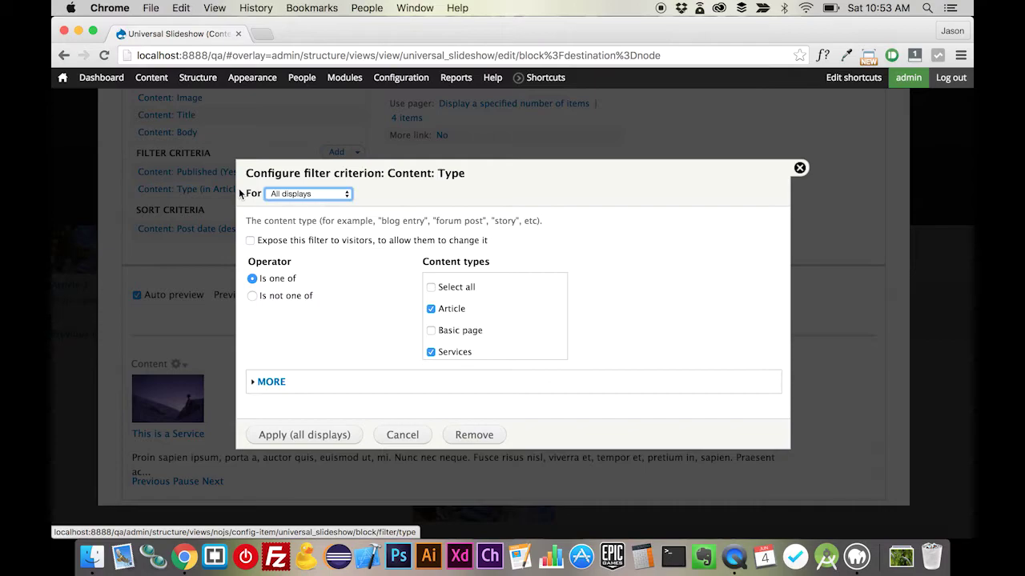
pyautogui.click(459, 330)
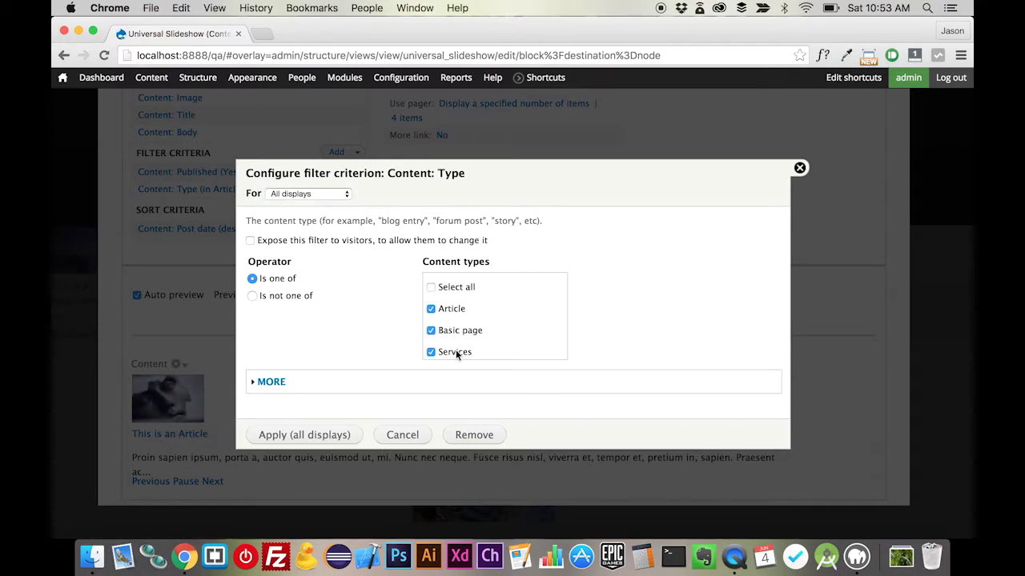
pyautogui.click(456, 352)
pyautogui.click(319, 437)
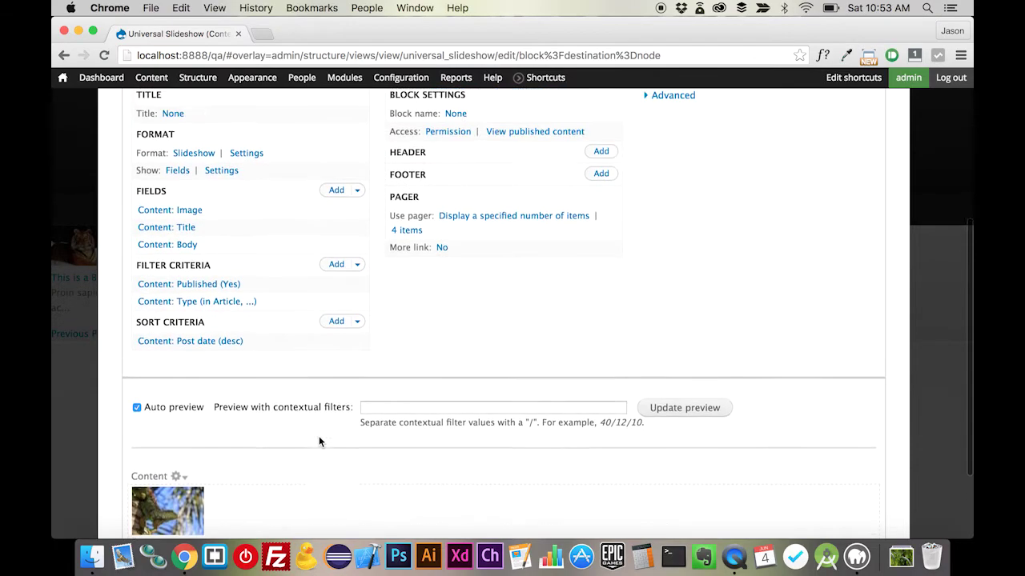
pyautogui.click(802, 221)
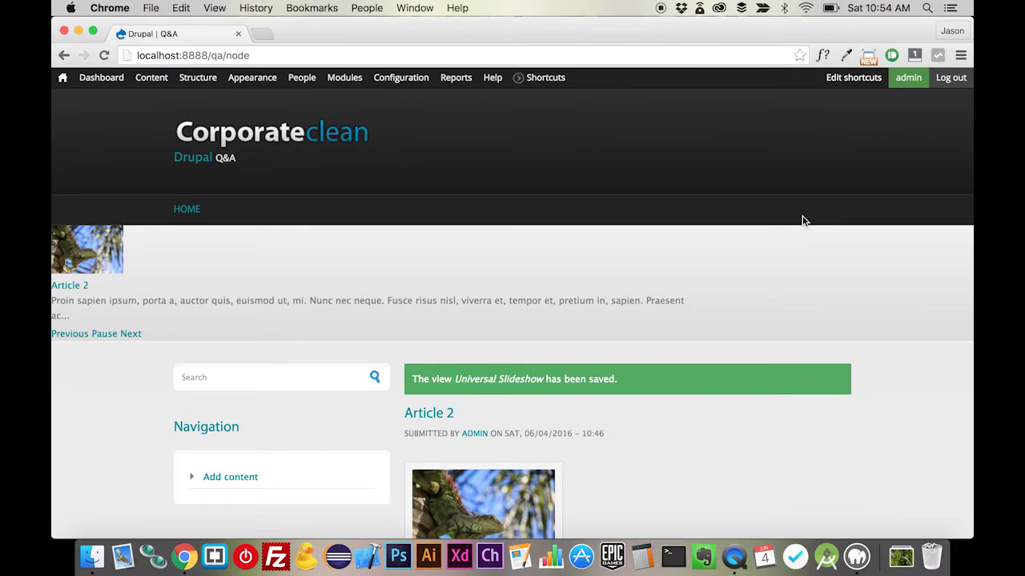
# Create and save a new taxonomy vocabulary named Featured.
pyautogui.moveTo(205, 82)
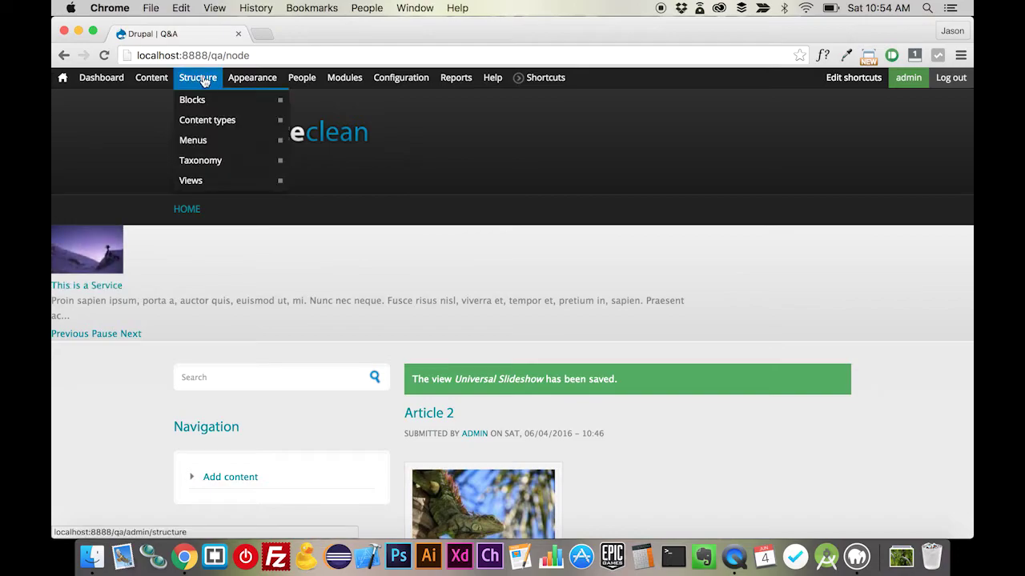
pyautogui.moveTo(213, 164)
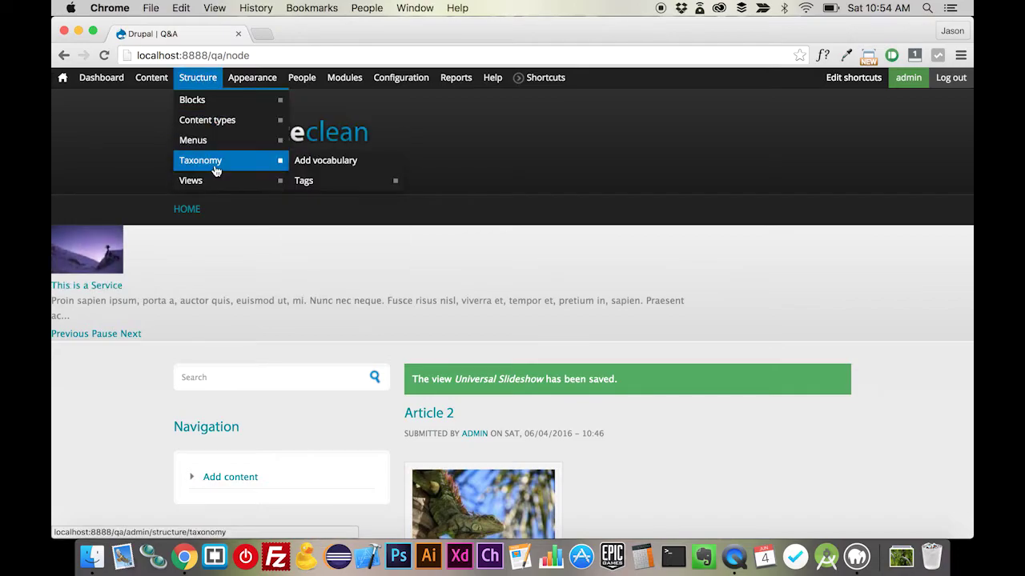
pyautogui.click(323, 161)
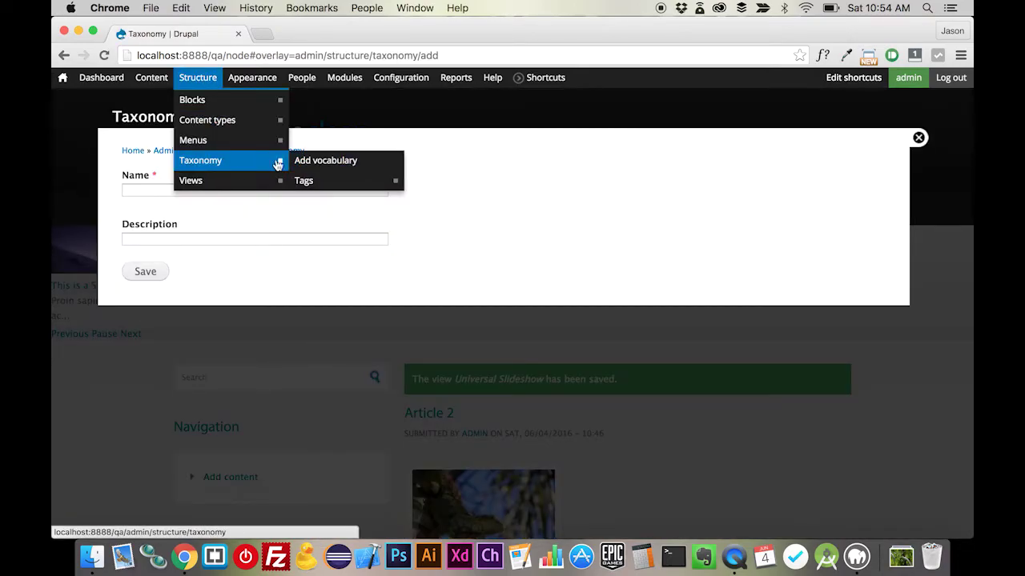
pyautogui.click(135, 192)
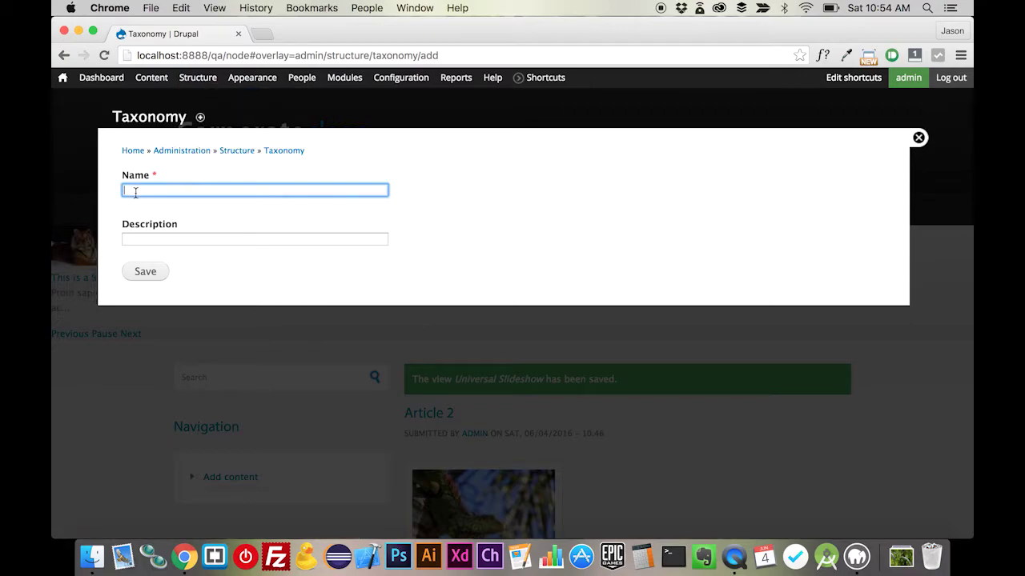
pyautogui.write('Featured')
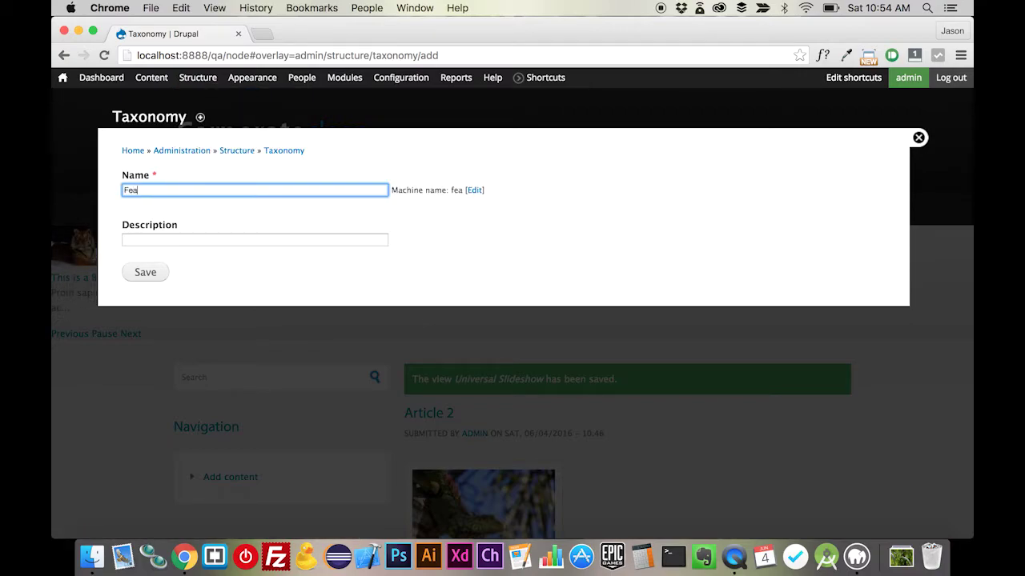
pyautogui.click(137, 272)
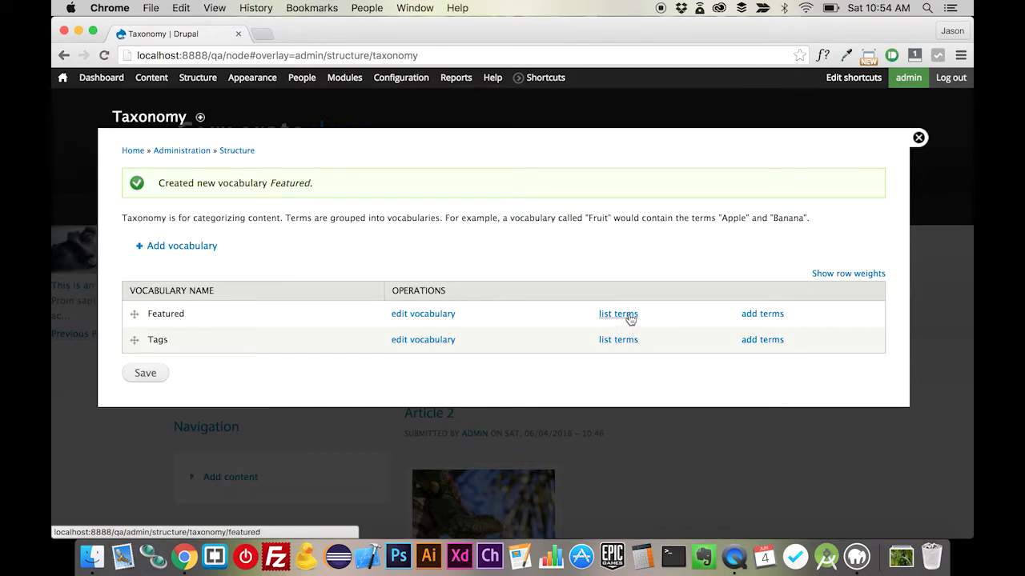
# Add two terms, Yes and No, to the Featured vocabulary.
pyautogui.click(745, 317)
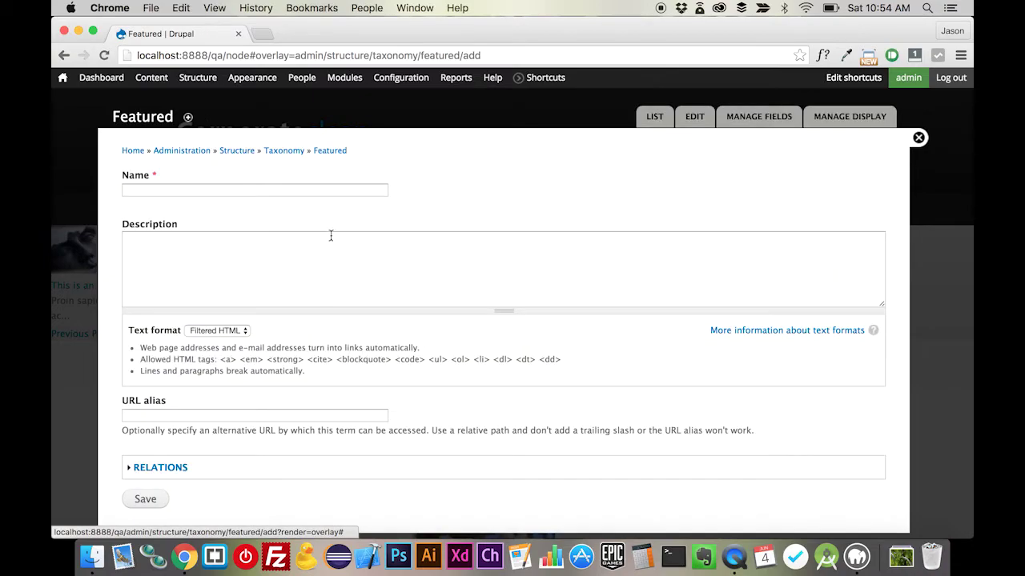
pyautogui.click(269, 192)
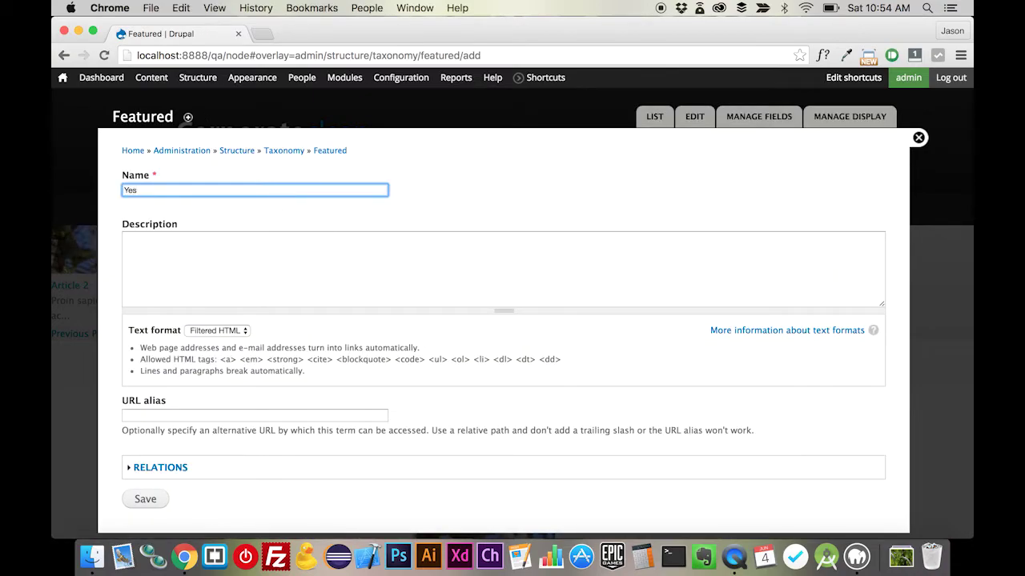
pyautogui.write('Yes')
pyautogui.press('Return')
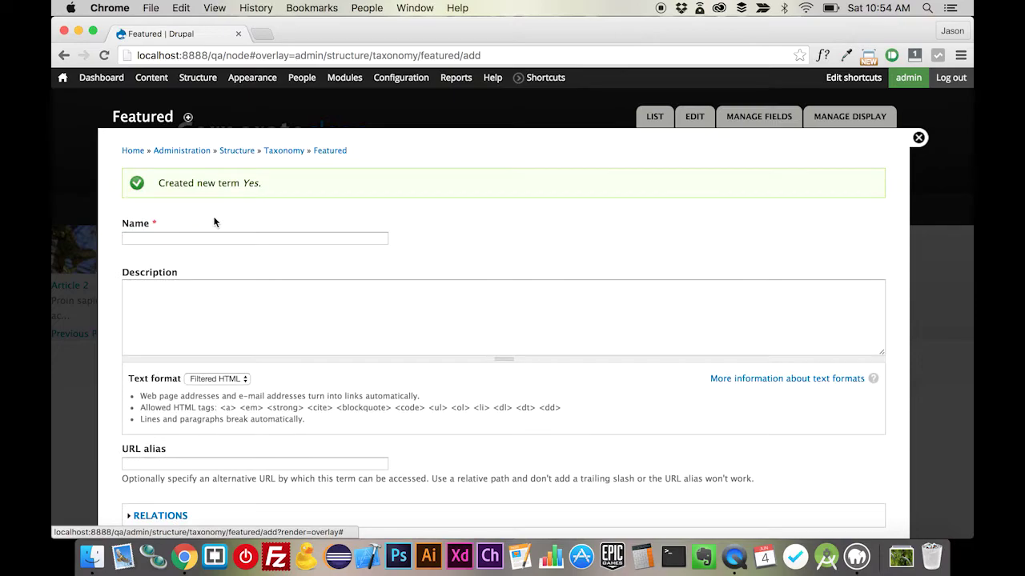
pyautogui.click(204, 232)
pyautogui.write('No')
pyautogui.press('Return')
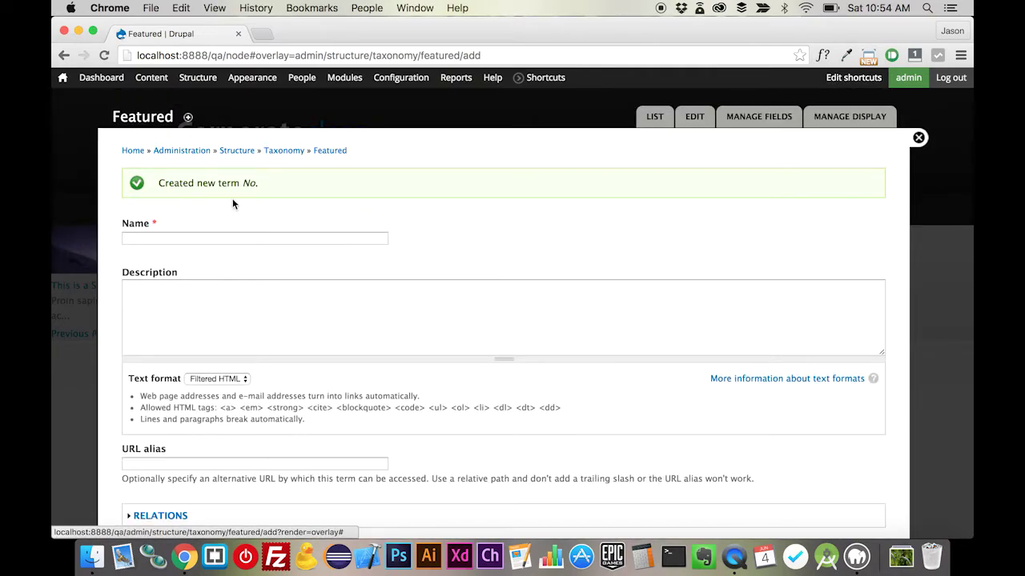
# Add a new field labelled Featured to the Article content type, using the Term reference type and the Select list widget.
pyautogui.moveTo(198, 77)
pyautogui.moveTo(222, 120)
pyautogui.moveTo(333, 161)
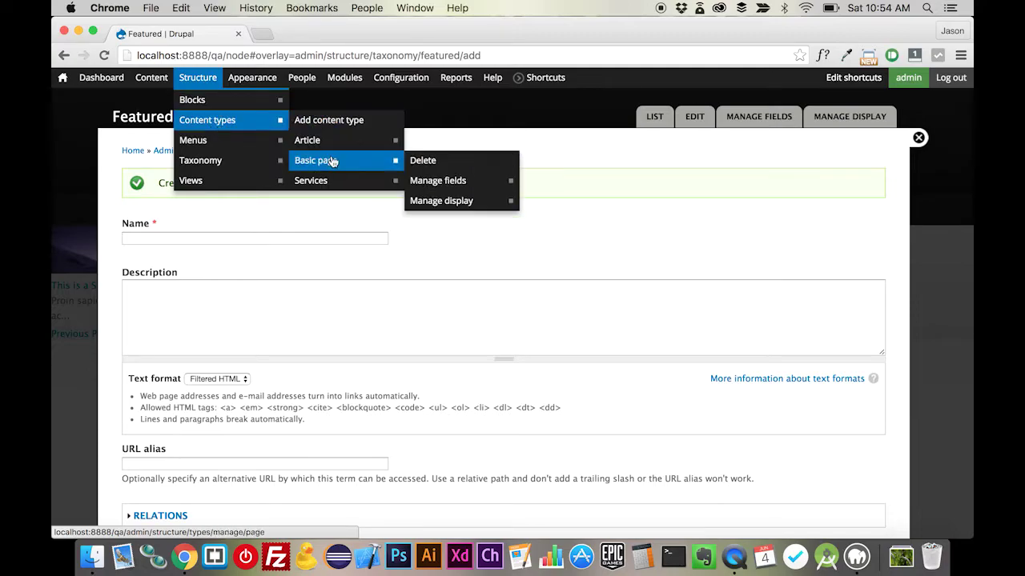
pyautogui.moveTo(348, 144)
pyautogui.click(456, 162)
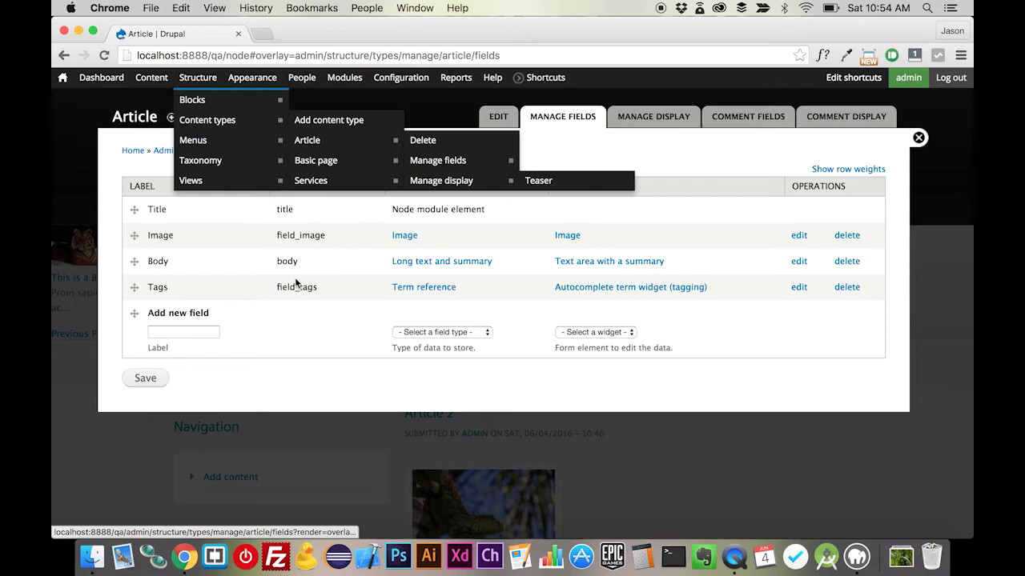
pyautogui.click(212, 329)
pyautogui.write('F')
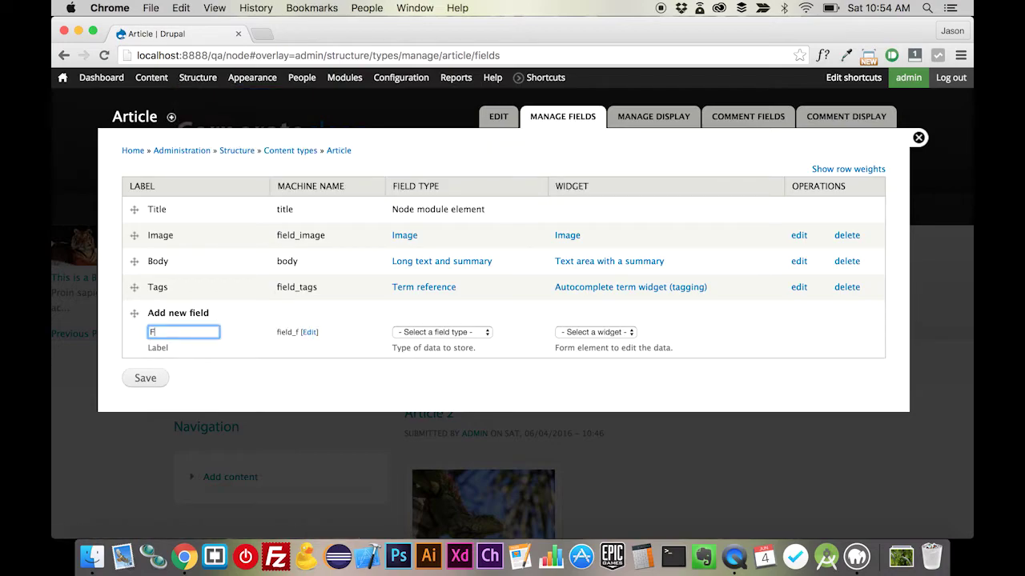
pyautogui.write('eatured')
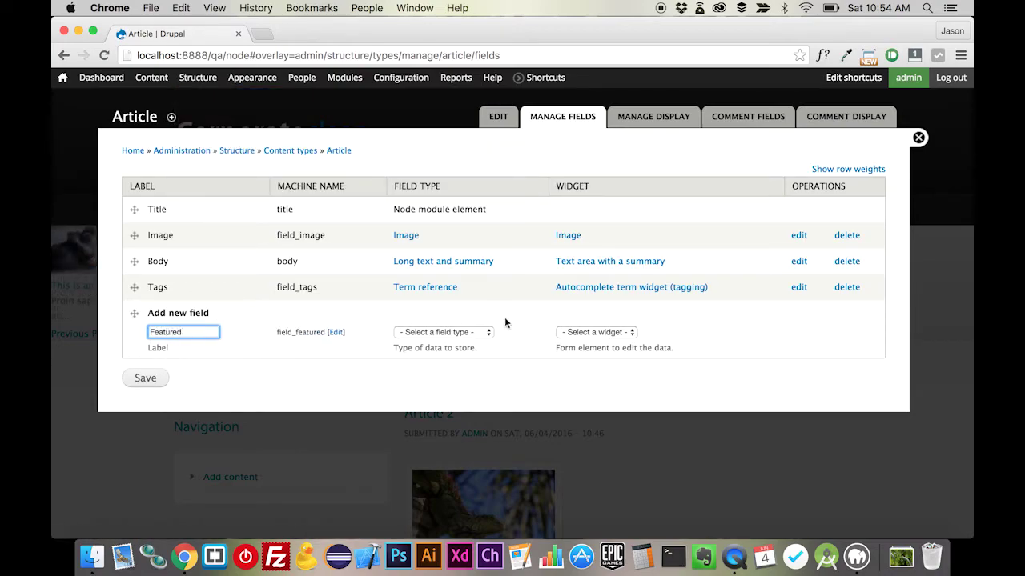
pyautogui.click(466, 332)
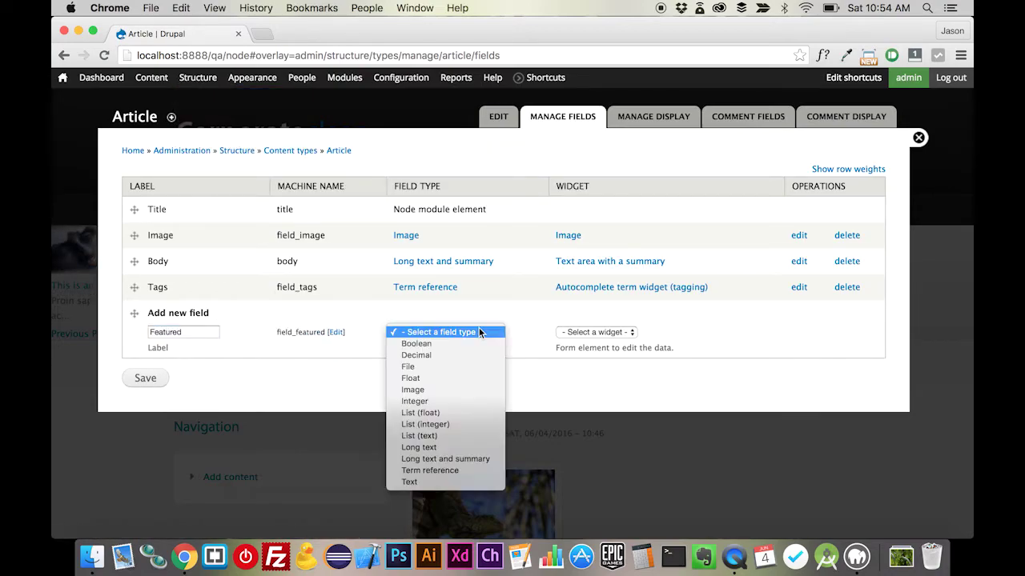
pyautogui.click(445, 473)
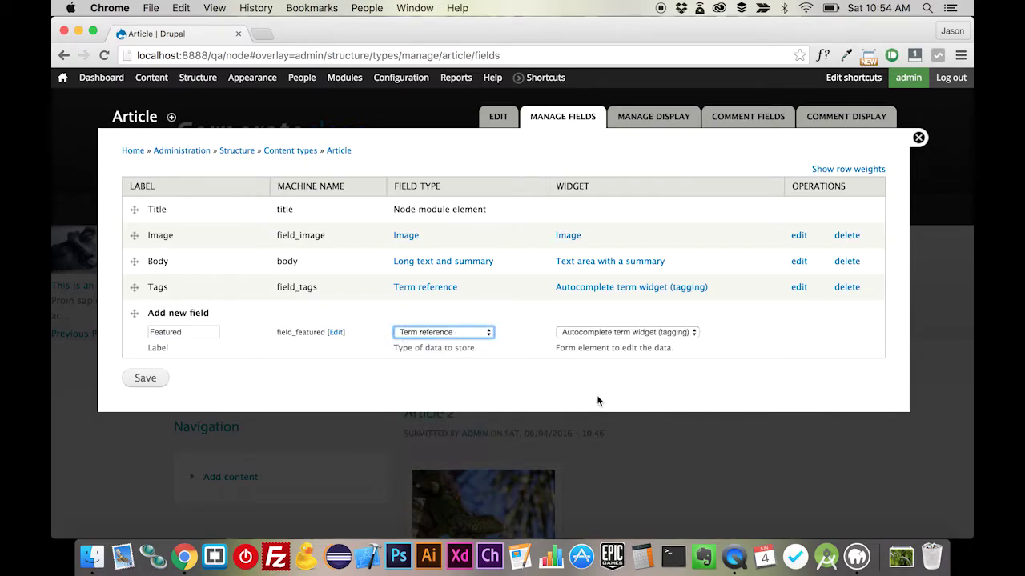
pyautogui.click(616, 335)
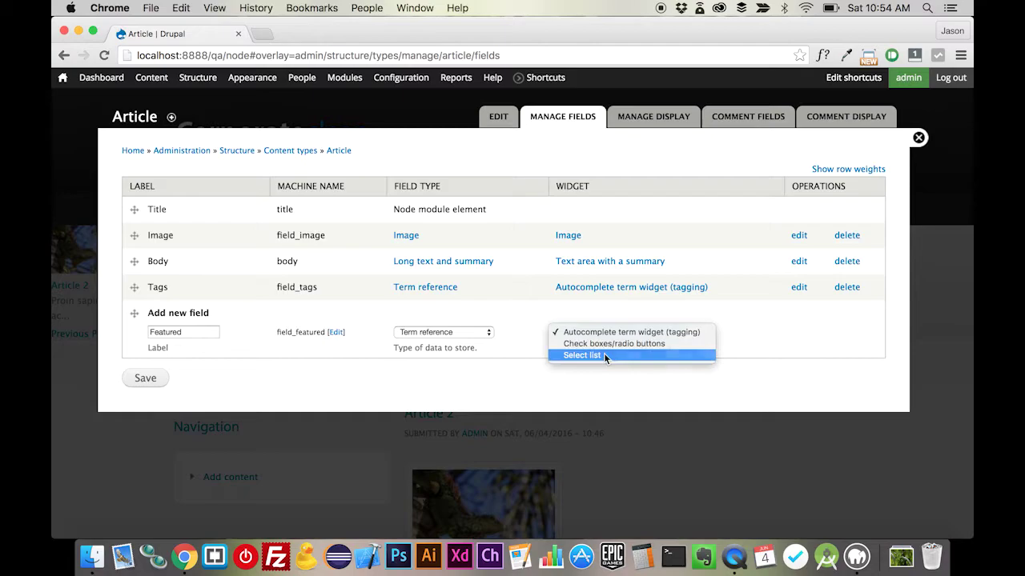
pyautogui.click(603, 353)
pyautogui.click(150, 381)
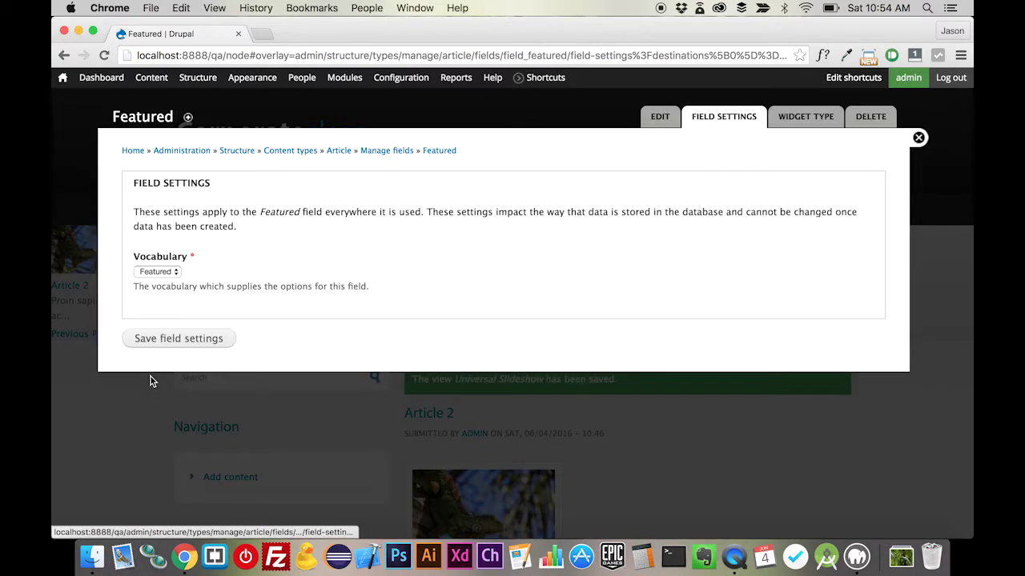
# Save the Article's Featured field settings with the Featured vocabulary and a single value.
pyautogui.click(192, 341)
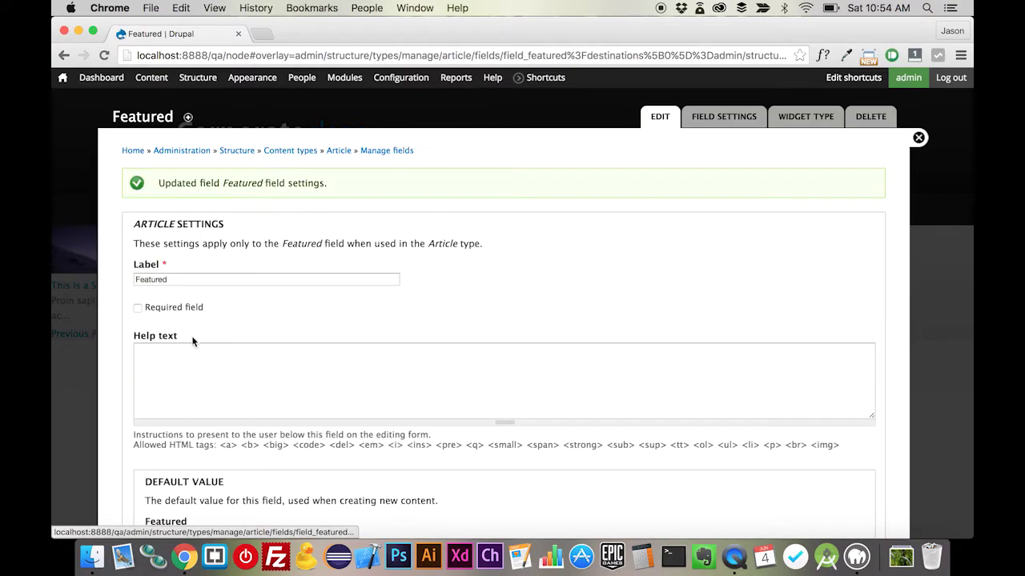
pyautogui.scroll(-8, 280, 361)
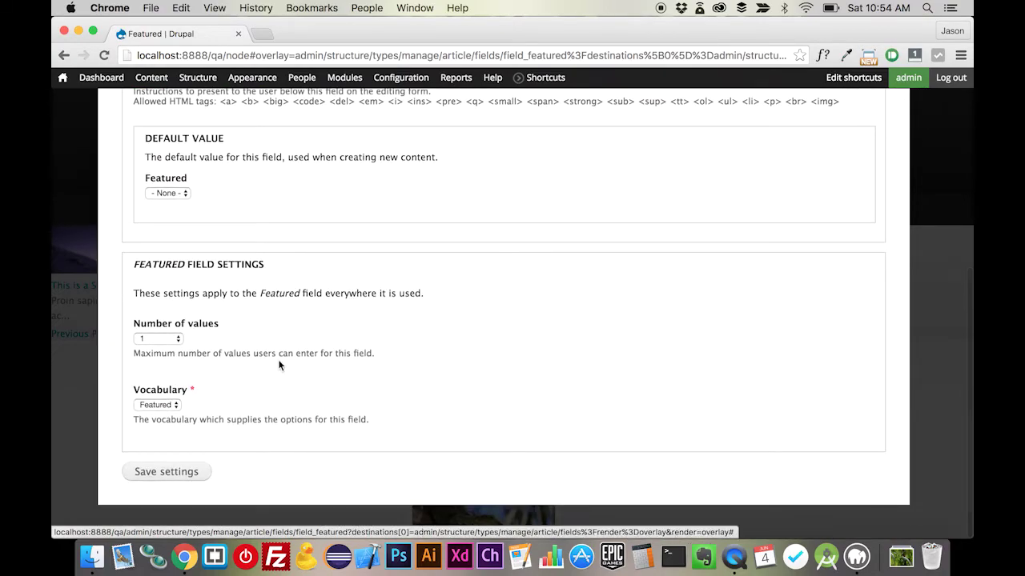
pyautogui.click(191, 471)
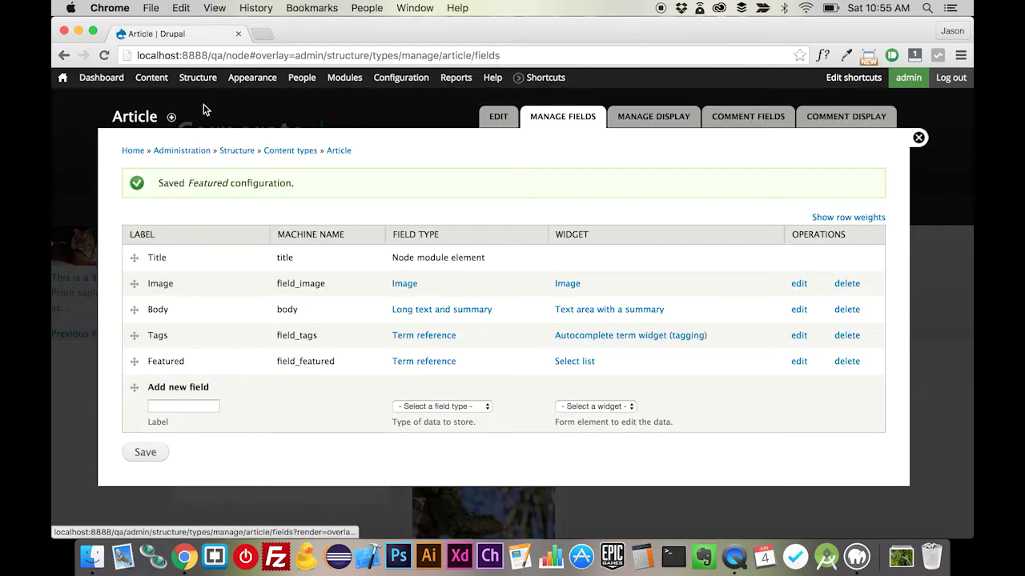
# Add the existing field_featured term reference to the Basic page content type and save its settings.
pyautogui.moveTo(197, 78)
pyautogui.moveTo(275, 128)
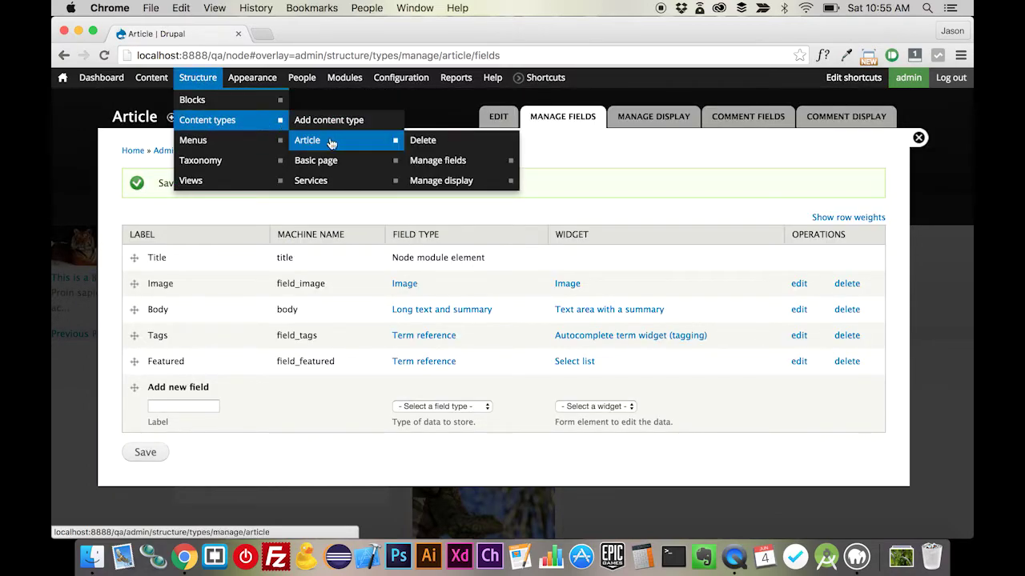
pyautogui.moveTo(331, 164)
pyautogui.click(461, 183)
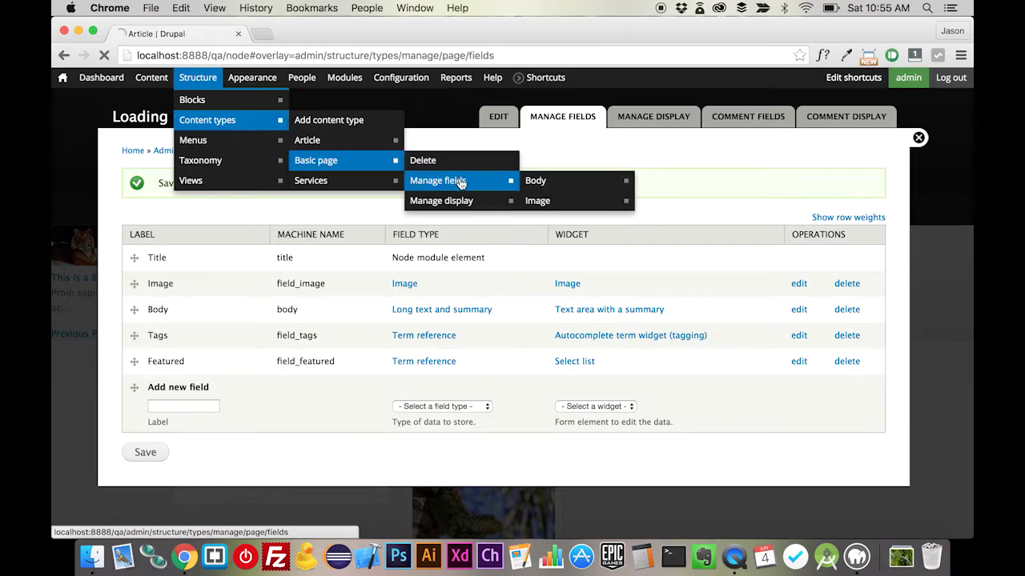
pyautogui.click(354, 363)
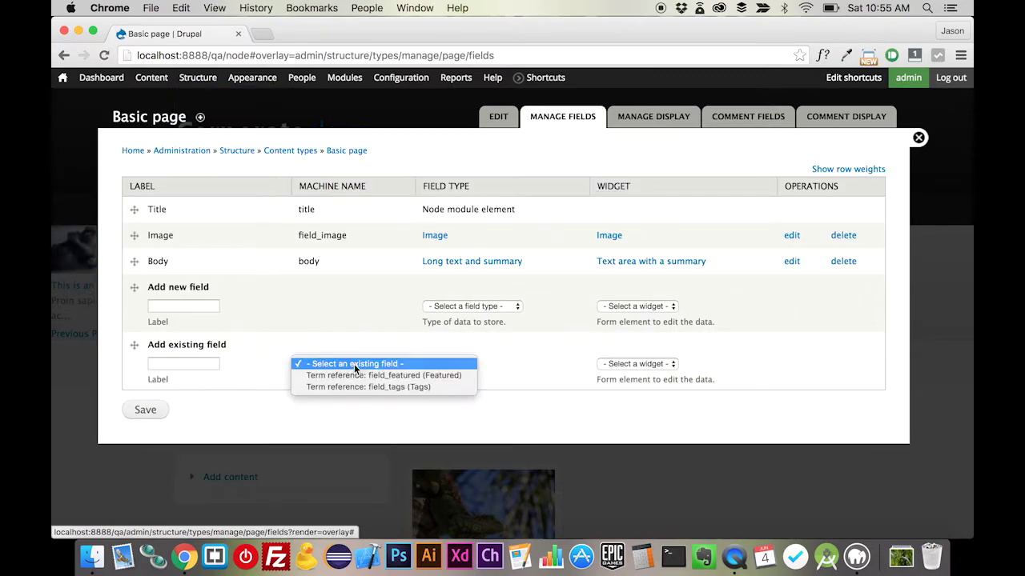
pyautogui.click(412, 376)
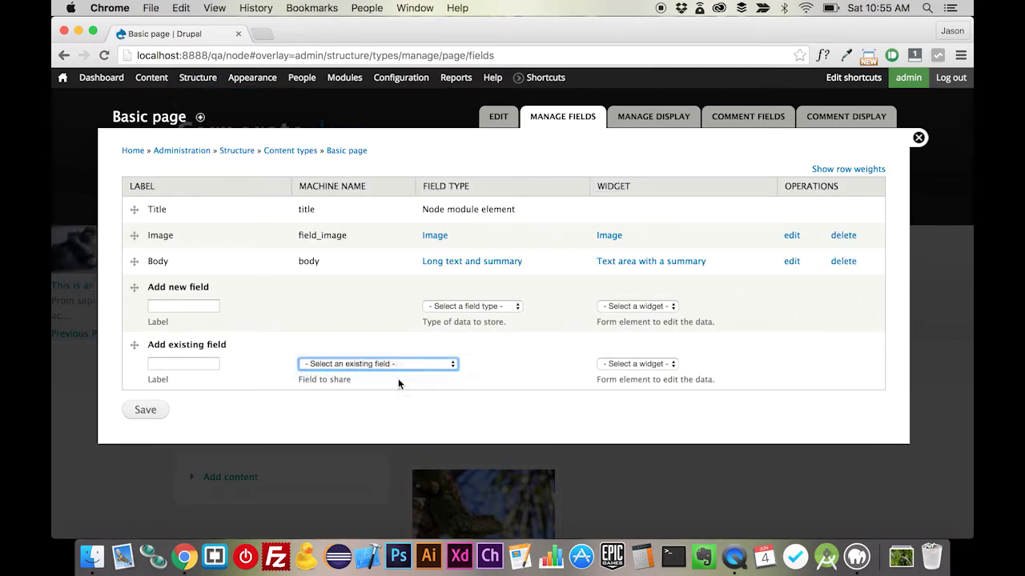
pyautogui.click(134, 413)
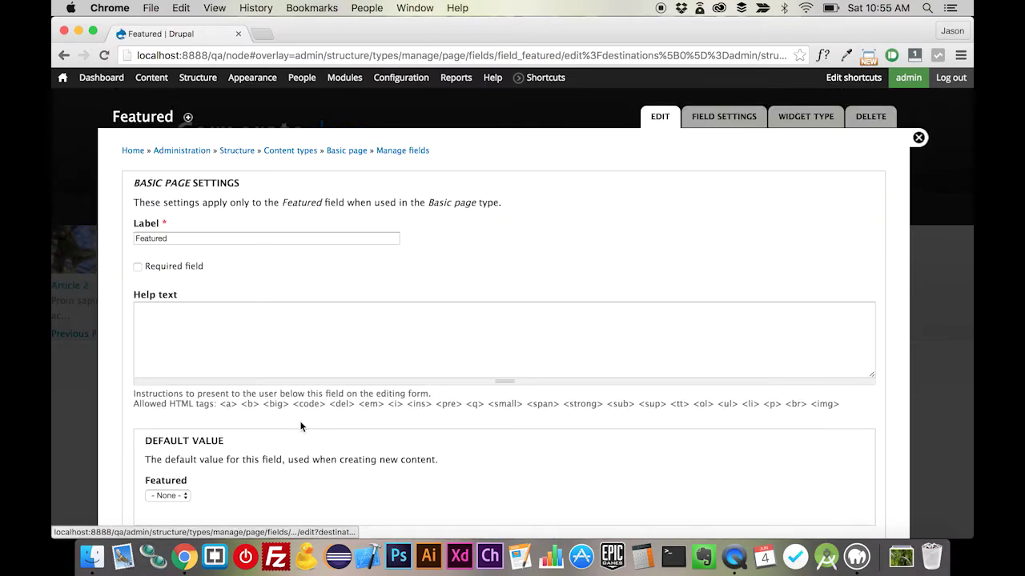
pyautogui.scroll(-5, 300, 425)
pyautogui.click(189, 471)
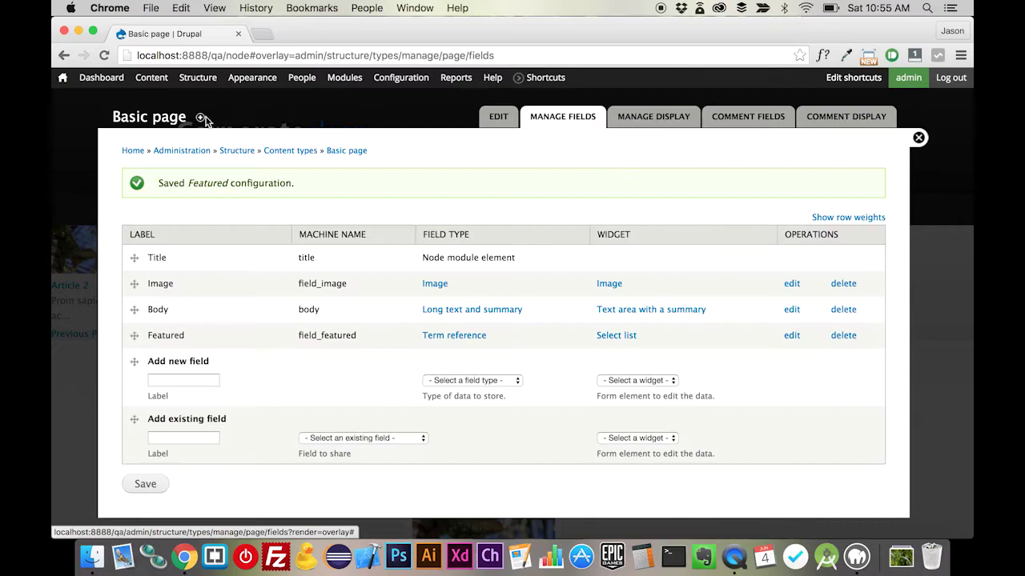
# Add the existing field_featured term reference to the Services content type with the Select list widget and save its settings.
pyautogui.moveTo(199, 77)
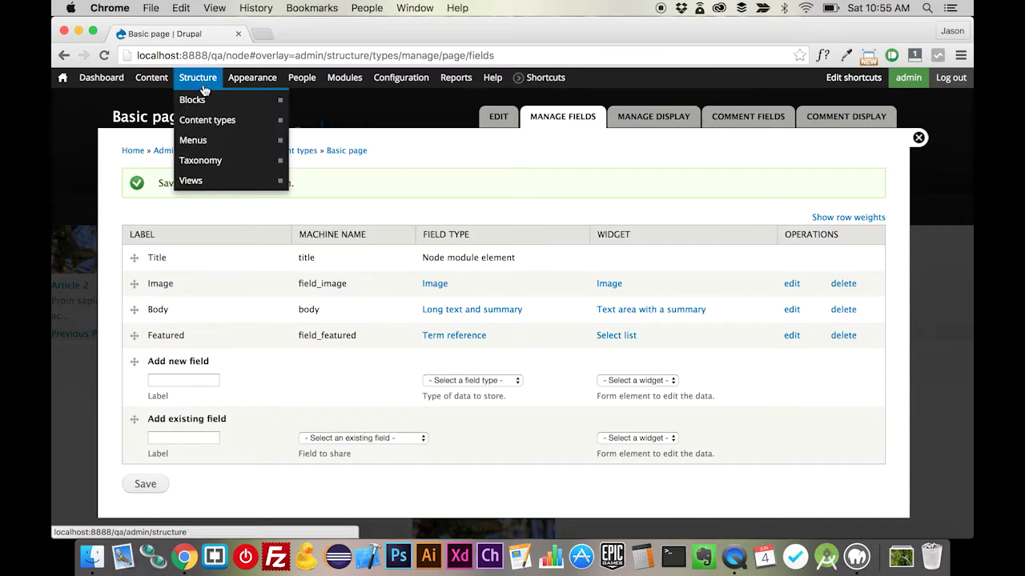
pyautogui.moveTo(253, 122)
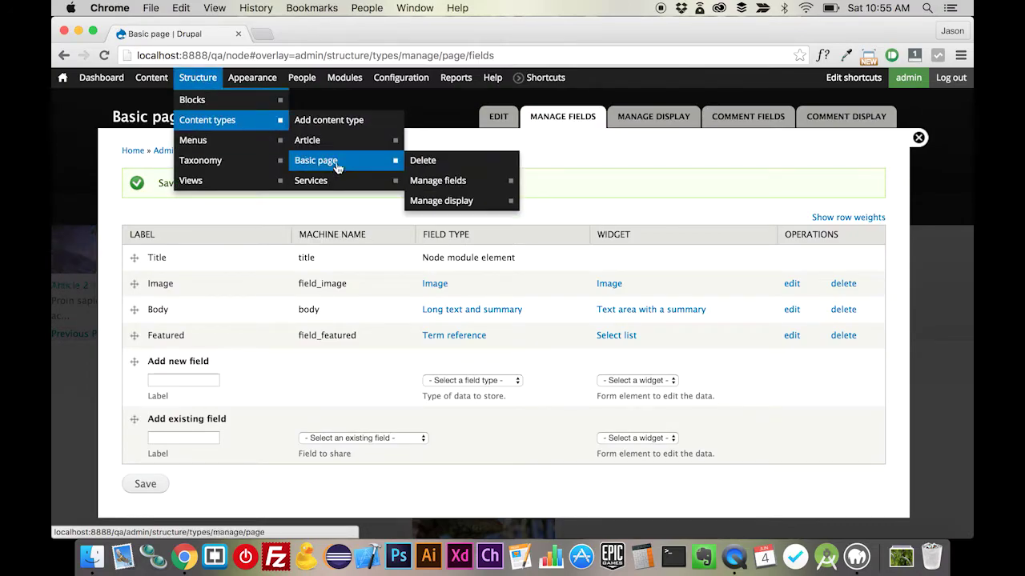
pyautogui.moveTo(338, 183)
pyautogui.click(446, 203)
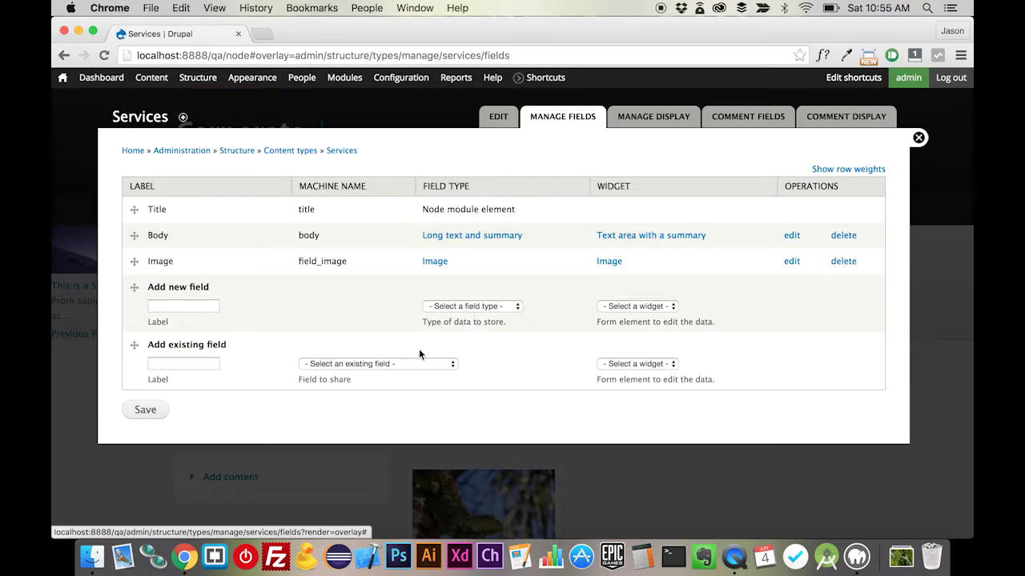
pyautogui.click(404, 363)
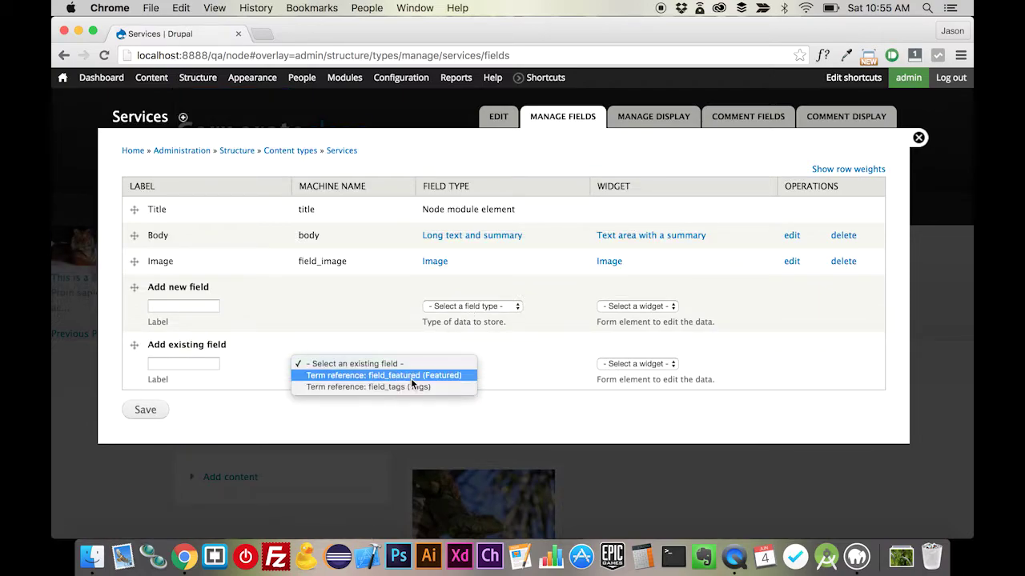
pyautogui.click(414, 376)
pyautogui.click(146, 411)
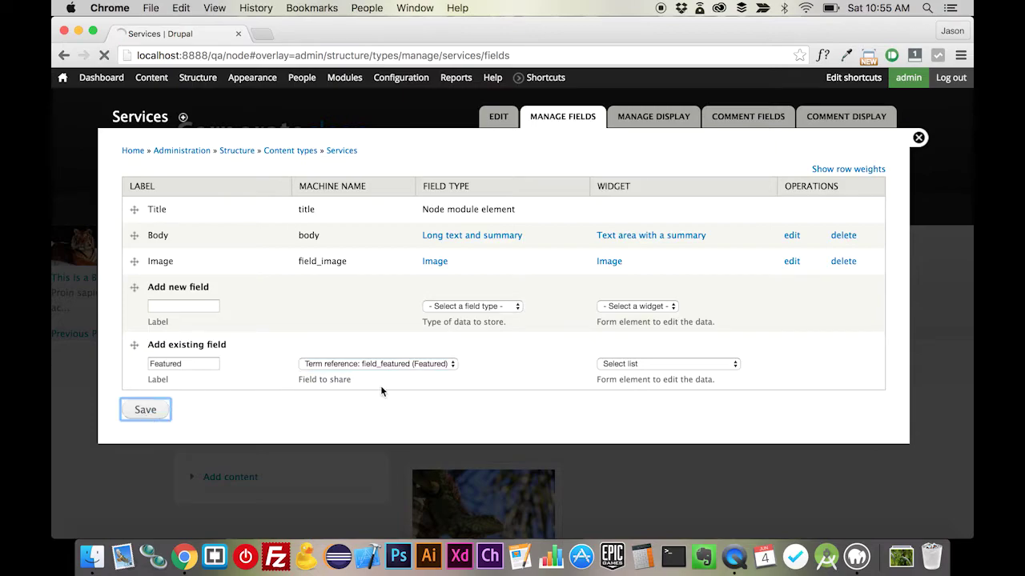
pyautogui.scroll(-5, 335, 421)
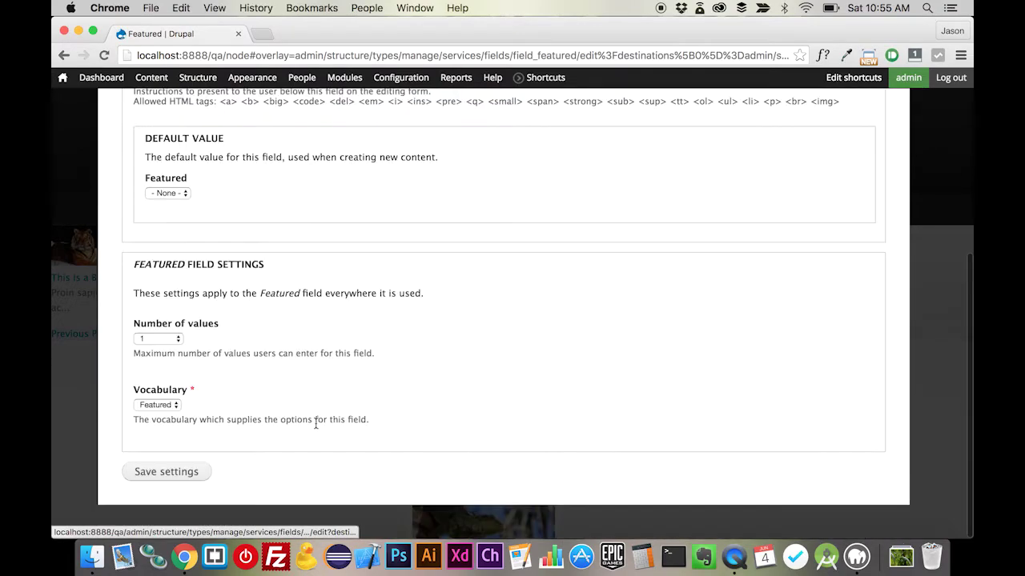
pyautogui.click(183, 474)
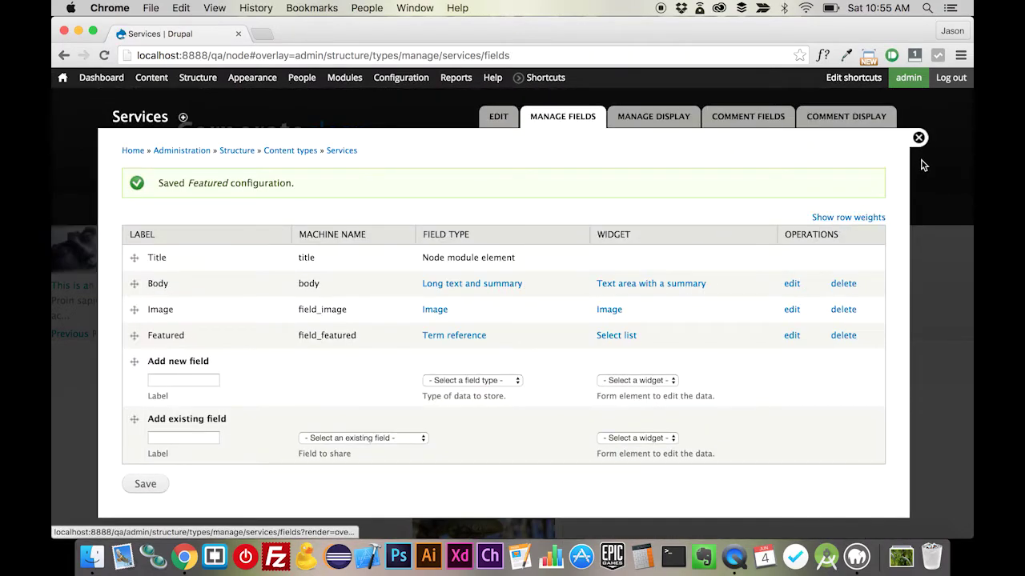
# Open the front page slideshow block's view for editing and add Content: Featured (field_featured) as a filter criterion for all displays.
pyautogui.click(915, 137)
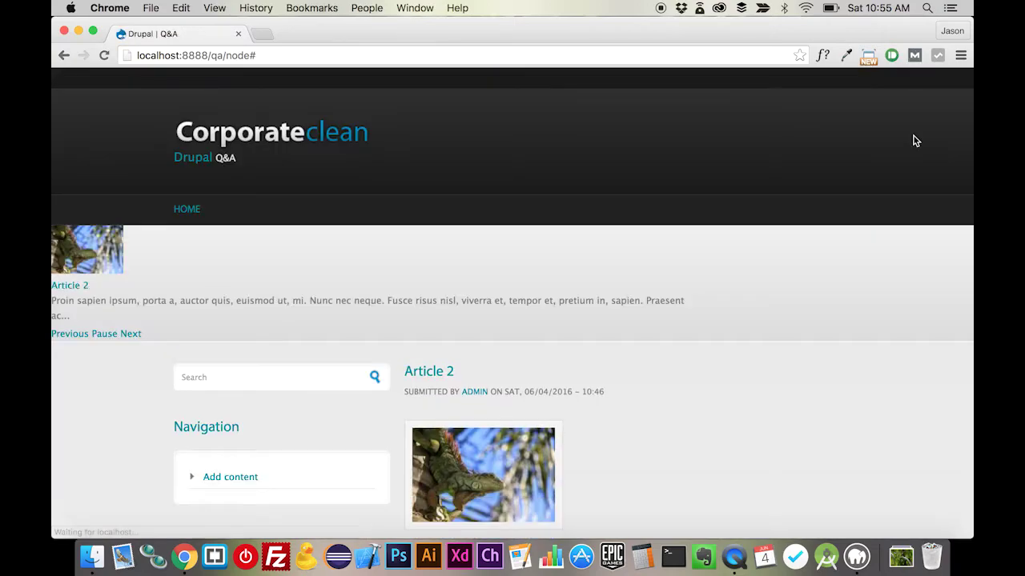
pyautogui.click(954, 235)
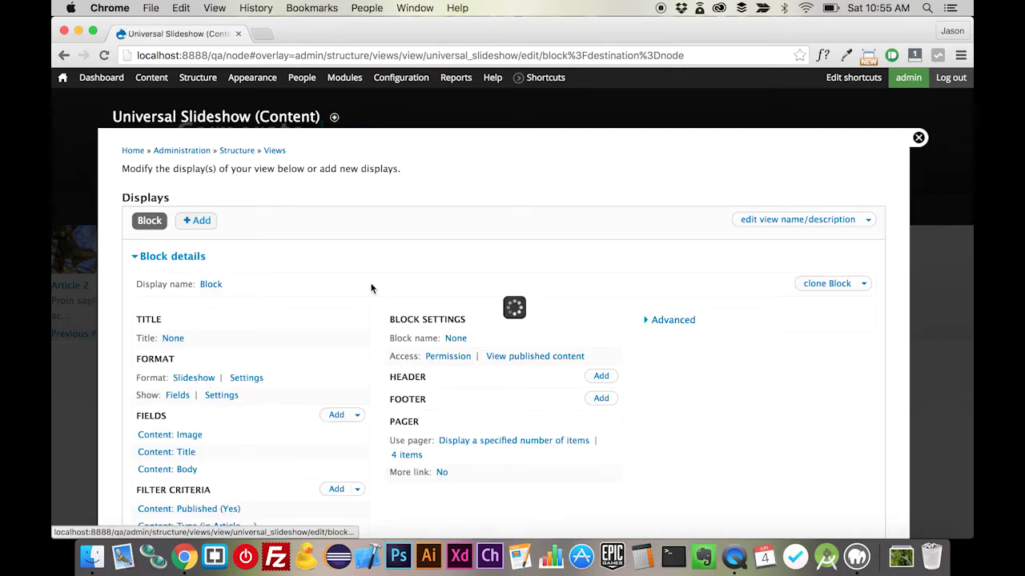
pyautogui.scroll(-4, 283, 390)
pyautogui.click(336, 327)
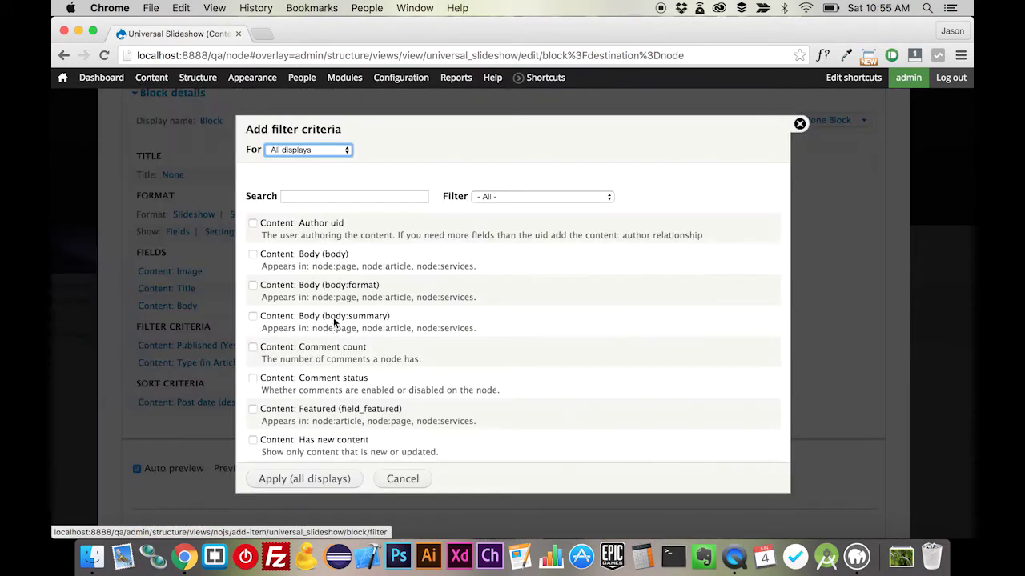
pyautogui.click(348, 196)
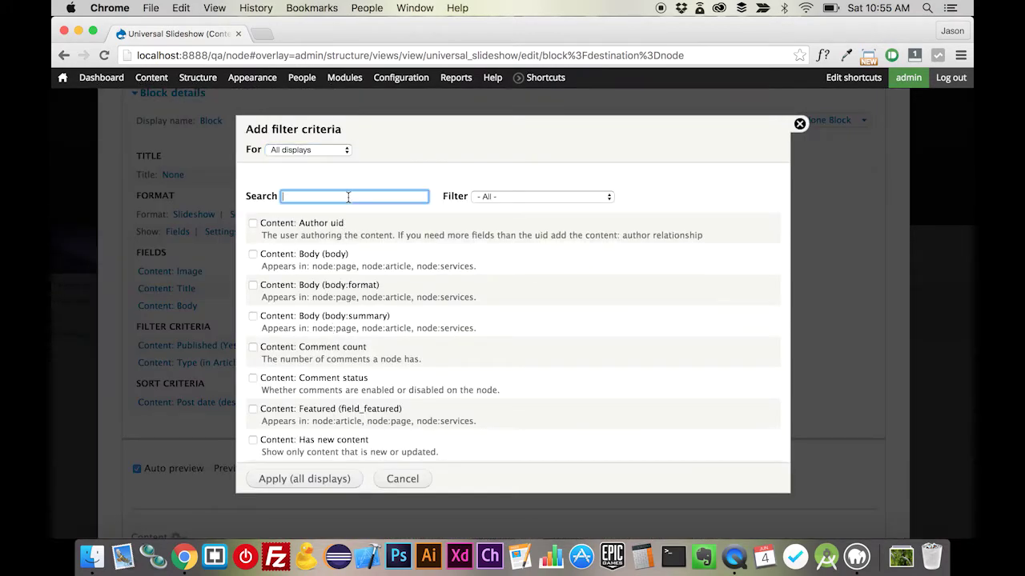
pyautogui.write('Featured')
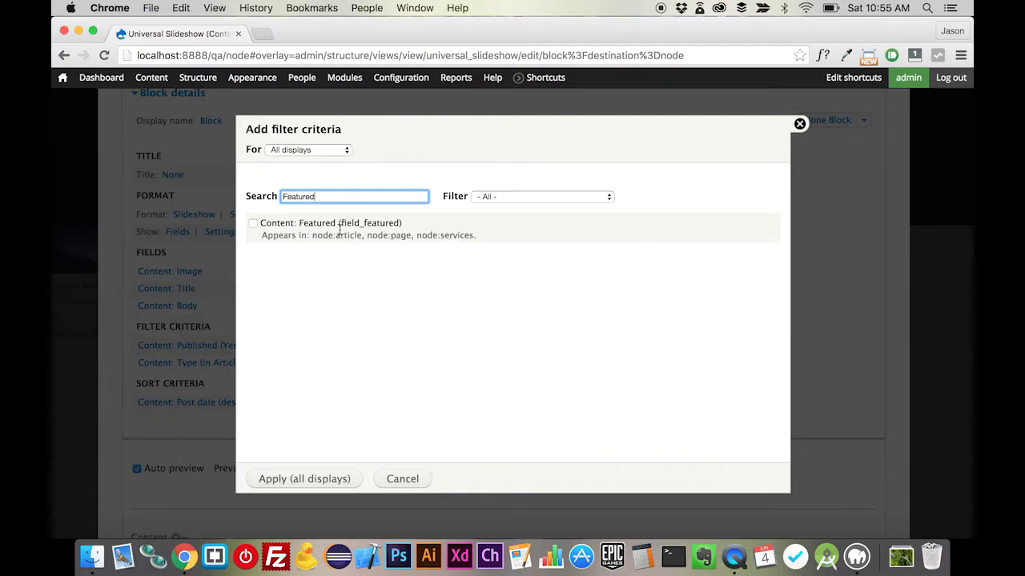
pyautogui.click(341, 231)
pyautogui.click(321, 479)
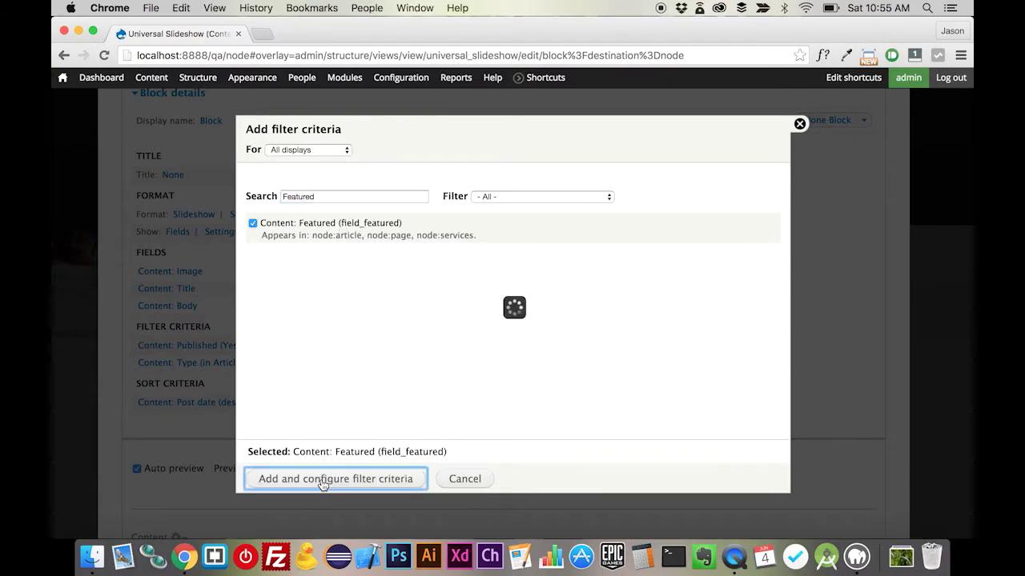
# Configure the Featured filter with the Dropdown selection type and Is one of Yes for all displays, and save the view.
pyautogui.click(294, 289)
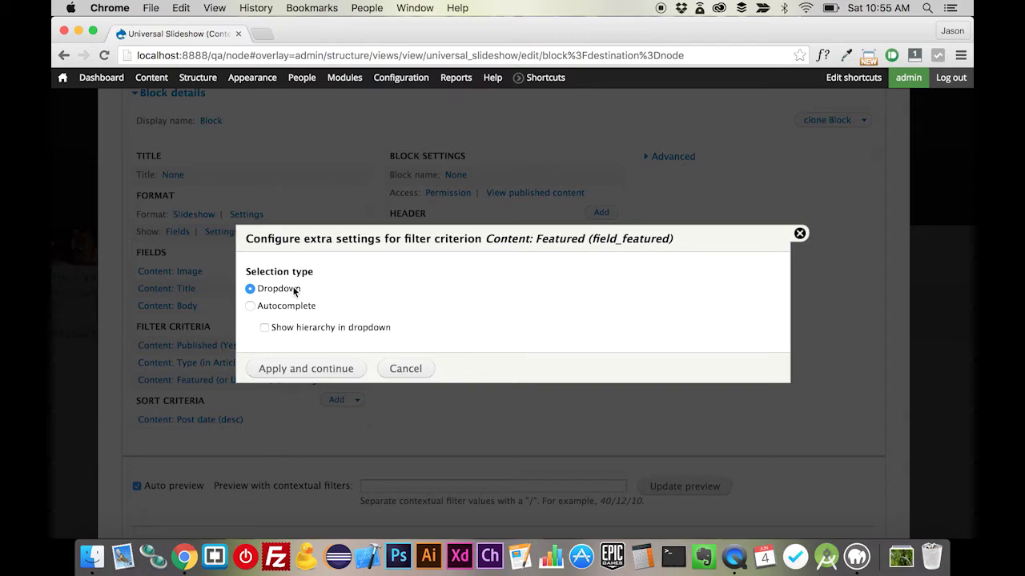
pyautogui.click(303, 367)
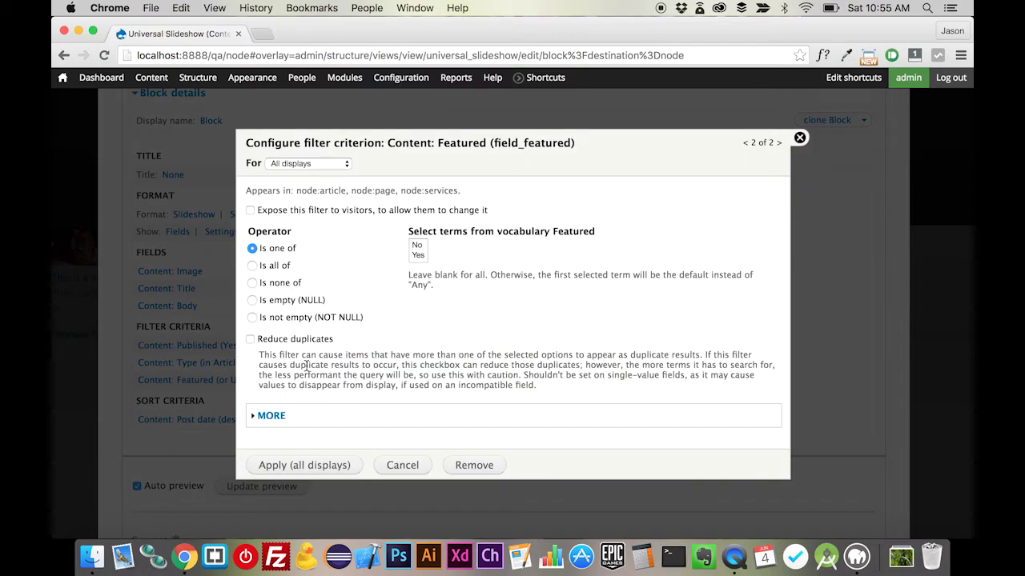
pyautogui.click(418, 255)
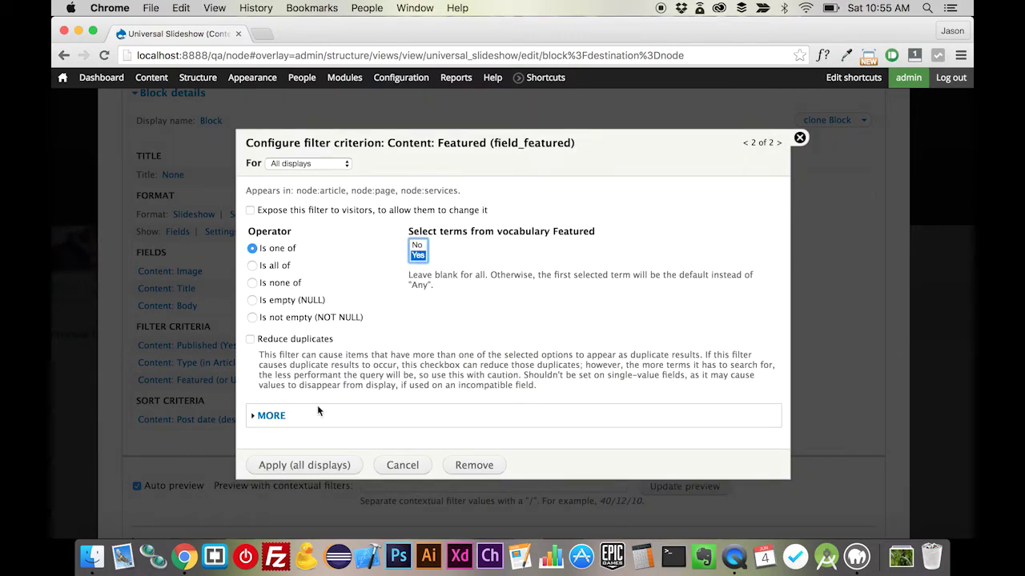
pyautogui.click(300, 468)
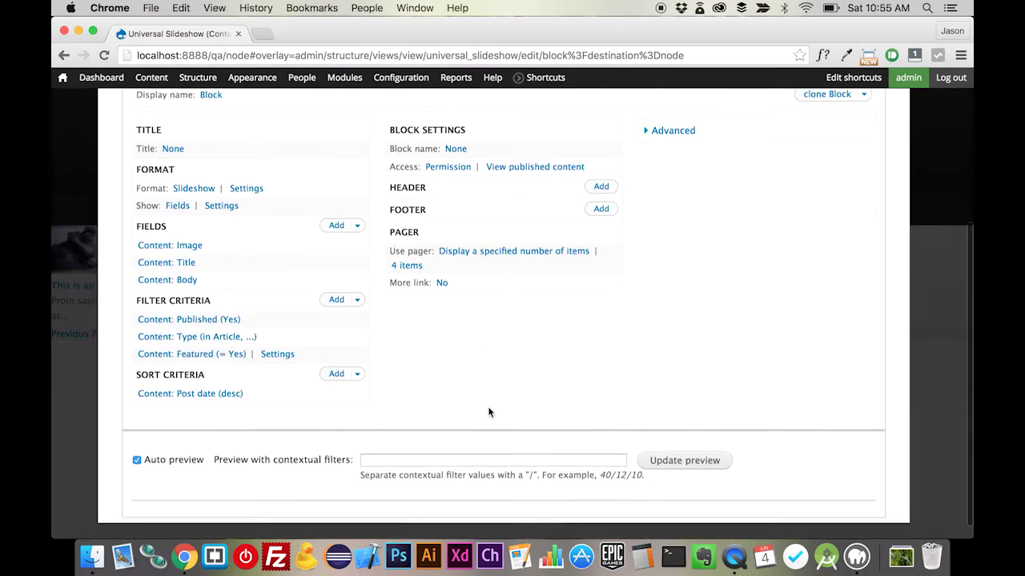
pyautogui.scroll(-1, 488, 412)
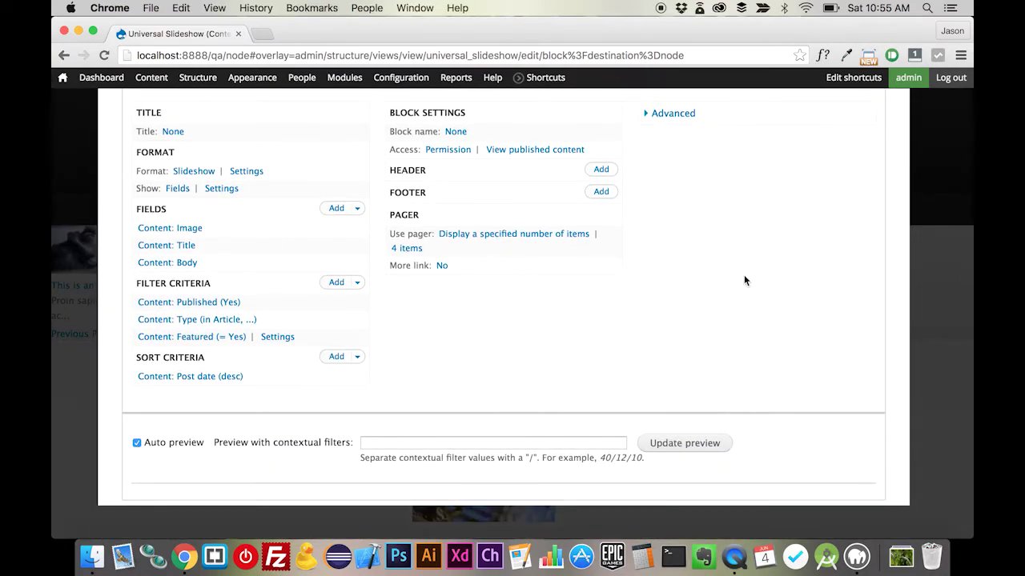
pyautogui.scroll(5, 744, 280)
pyautogui.click(796, 221)
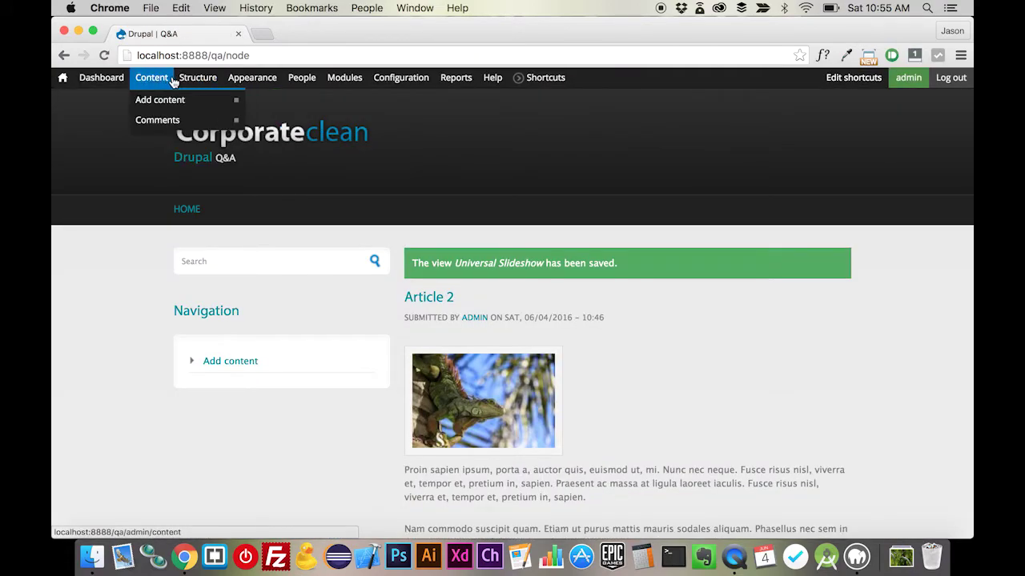
# Set Featured to Yes on the content item "This is an Article" and save it.
pyautogui.click(169, 82)
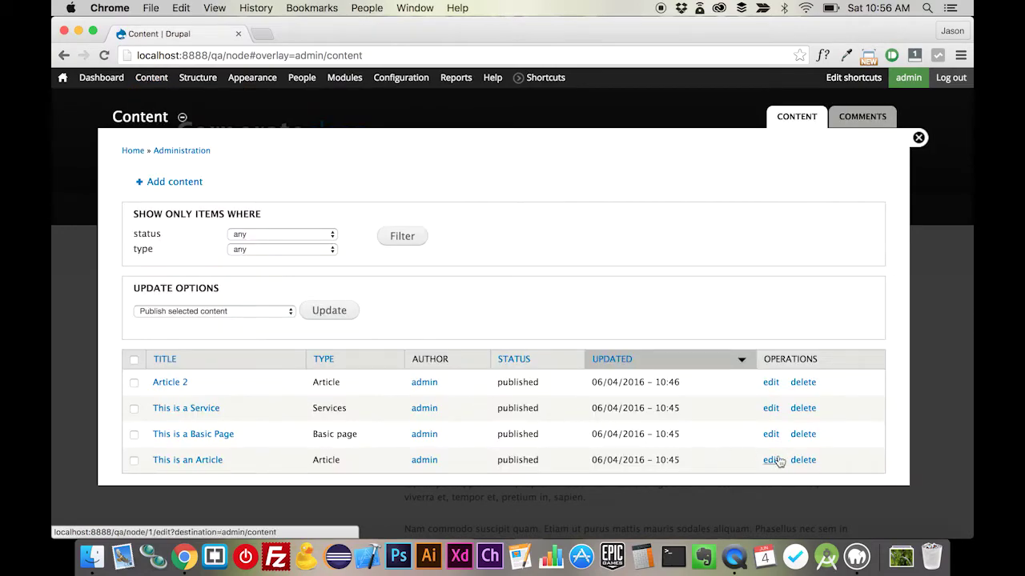
pyautogui.click(770, 461)
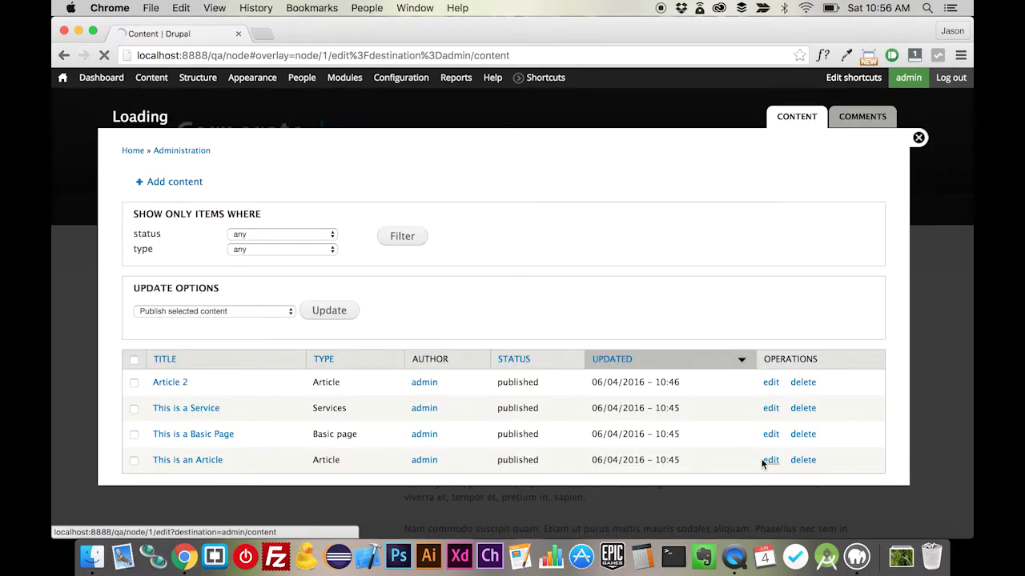
pyautogui.scroll(-10, 237, 347)
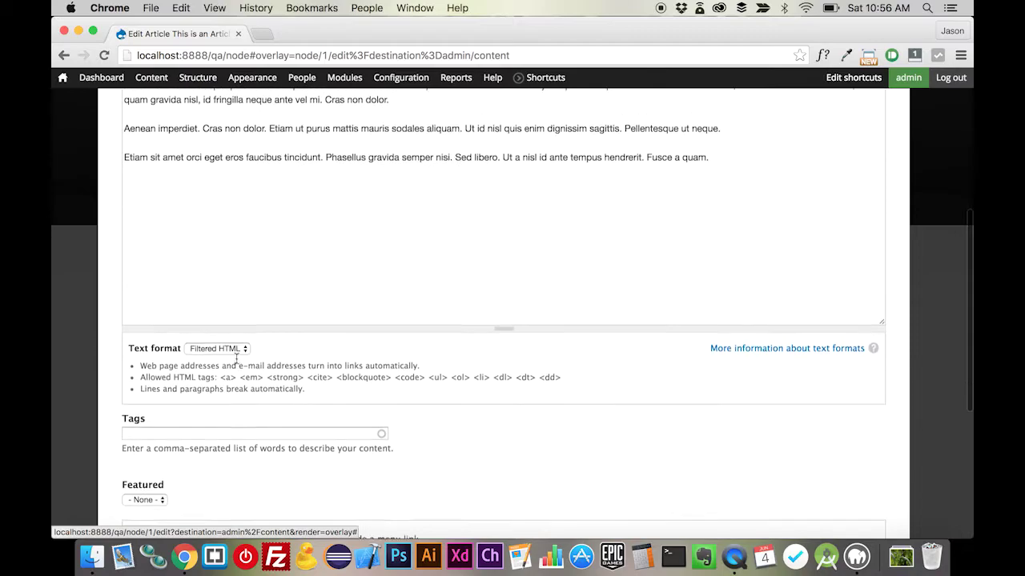
pyautogui.click(152, 332)
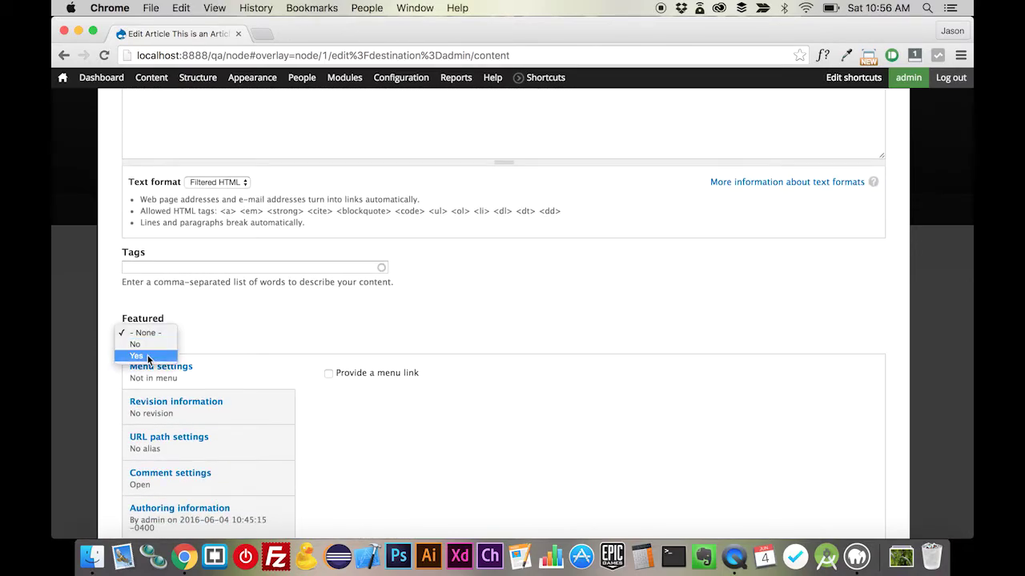
pyautogui.click(135, 355)
pyautogui.scroll(-3, 144, 356)
pyautogui.click(145, 480)
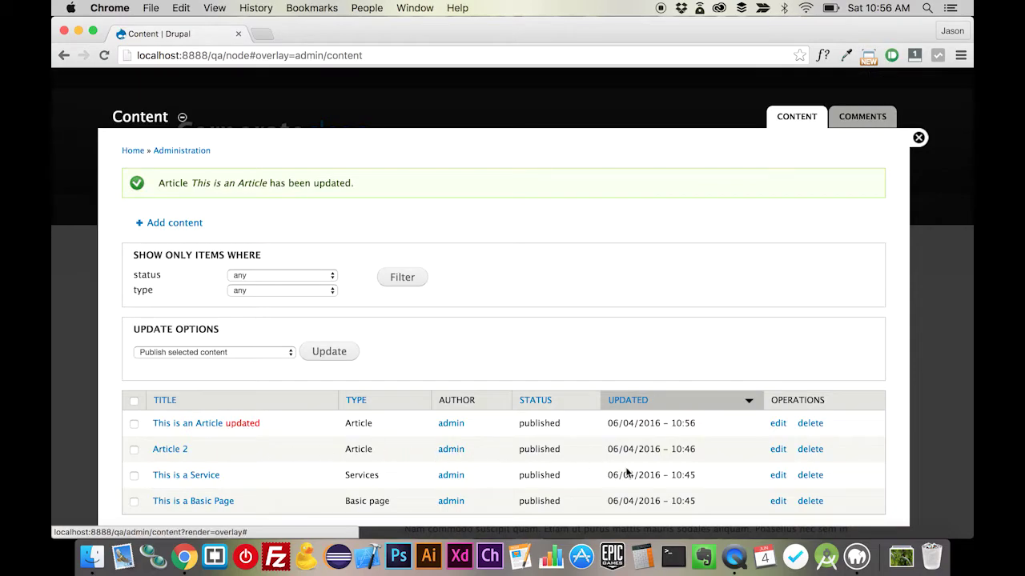
# Set Featured to Yes on the content item "This is a Service" and save it.
pyautogui.click(777, 475)
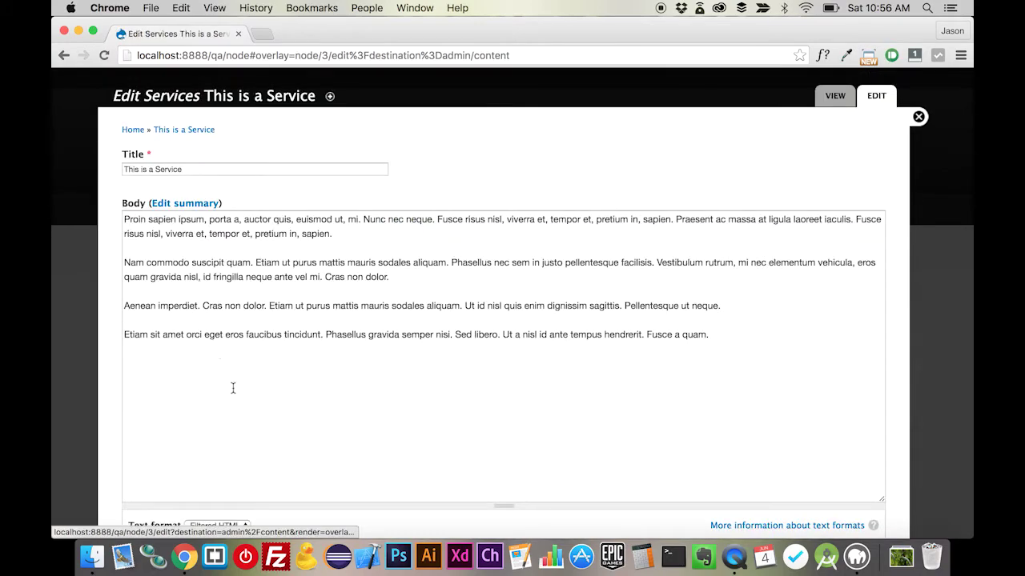
pyautogui.scroll(-10, 231, 387)
pyautogui.click(148, 206)
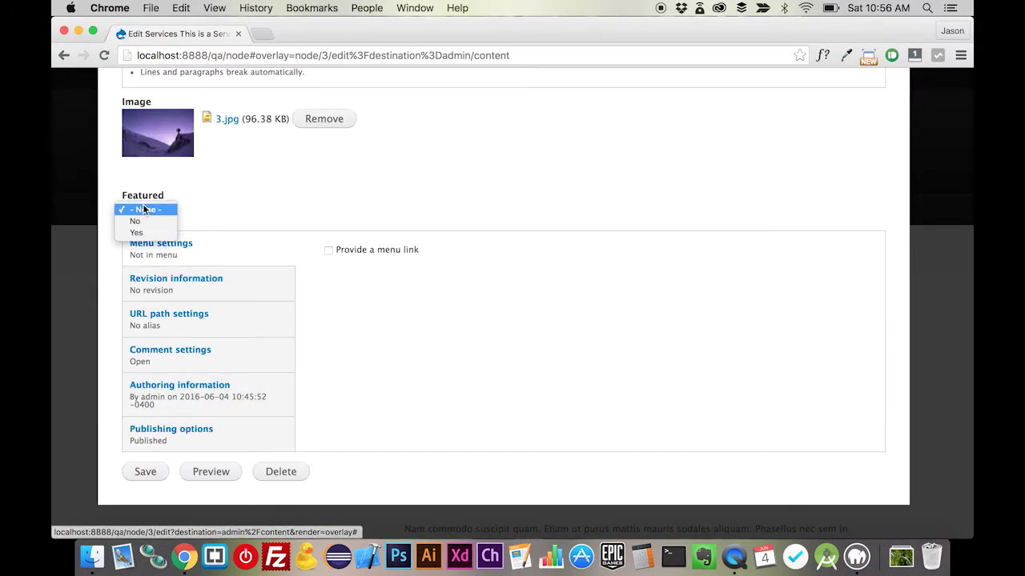
pyautogui.click(138, 234)
pyautogui.click(145, 472)
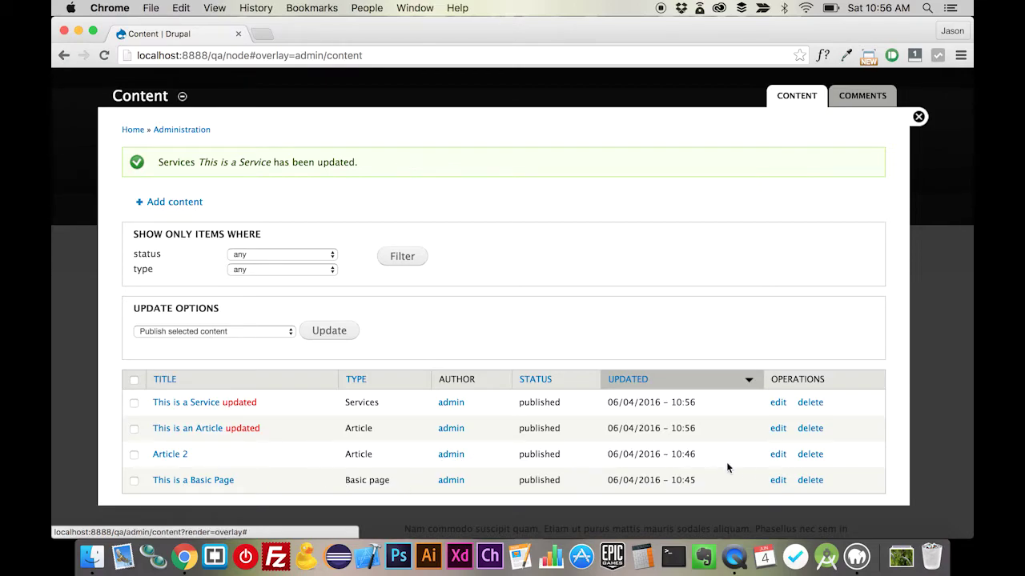
# Set Featured to Yes on "This is a Basic Page", save it, and return to the front page.
pyautogui.click(774, 483)
pyautogui.scroll(-10, 354, 320)
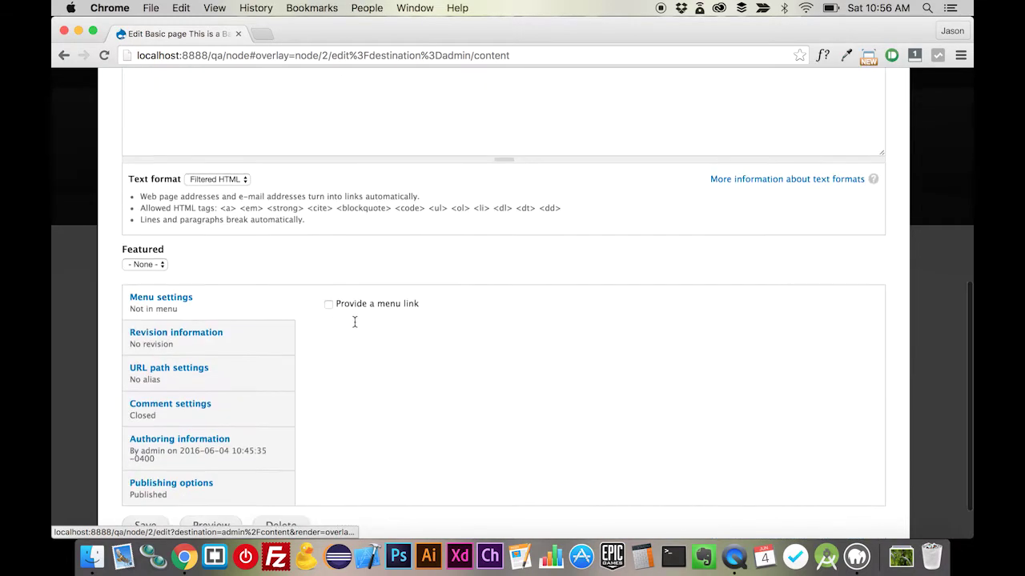
pyautogui.click(160, 239)
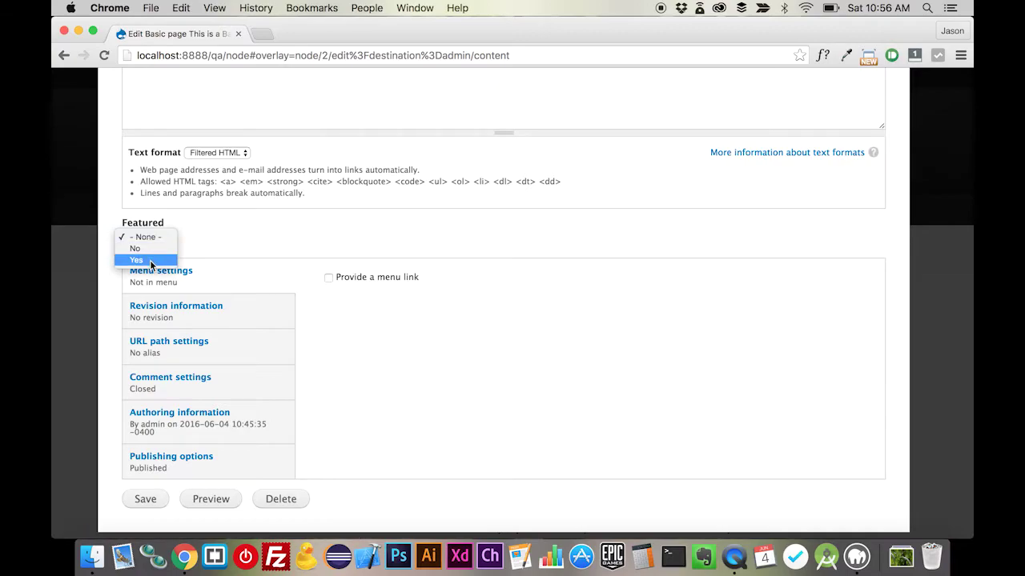
pyautogui.click(151, 260)
pyautogui.click(148, 503)
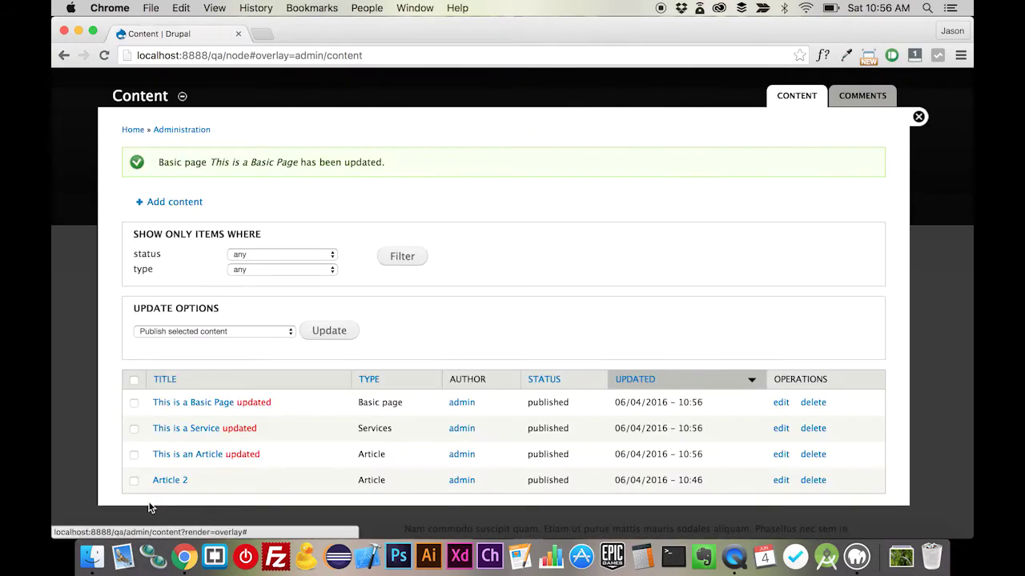
pyautogui.click(918, 119)
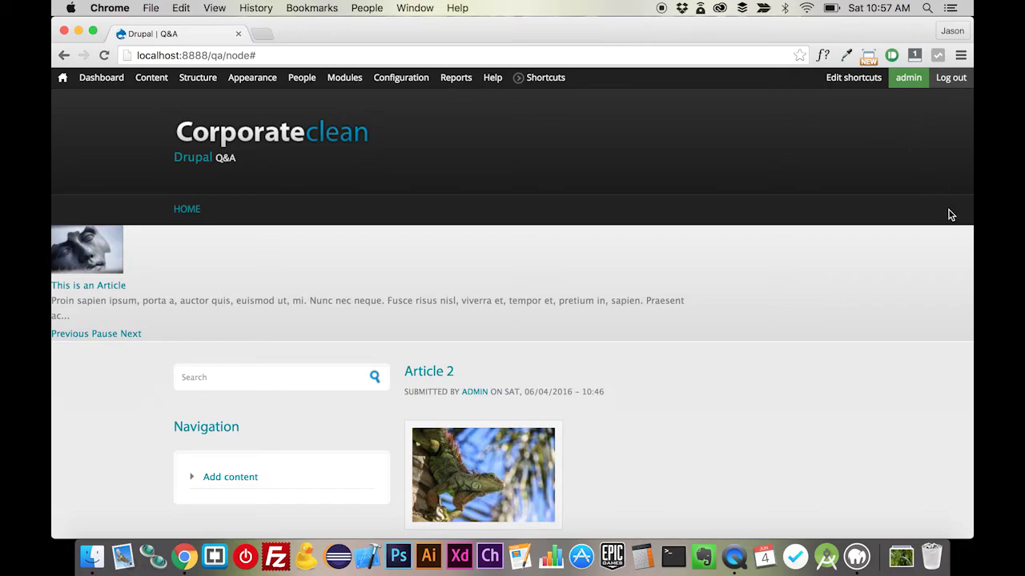
# Reopen the slideshow block's view and examine its Content: Type and Content: Published filter criteria without changing them.
pyautogui.click(954, 234)
pyautogui.click(946, 251)
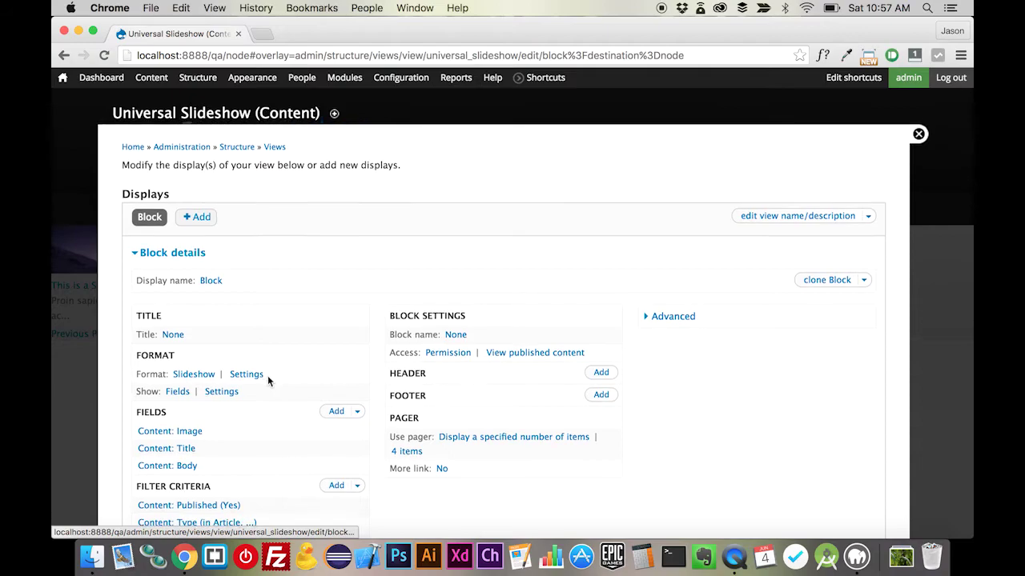
pyautogui.scroll(-4, 267, 377)
pyautogui.click(241, 359)
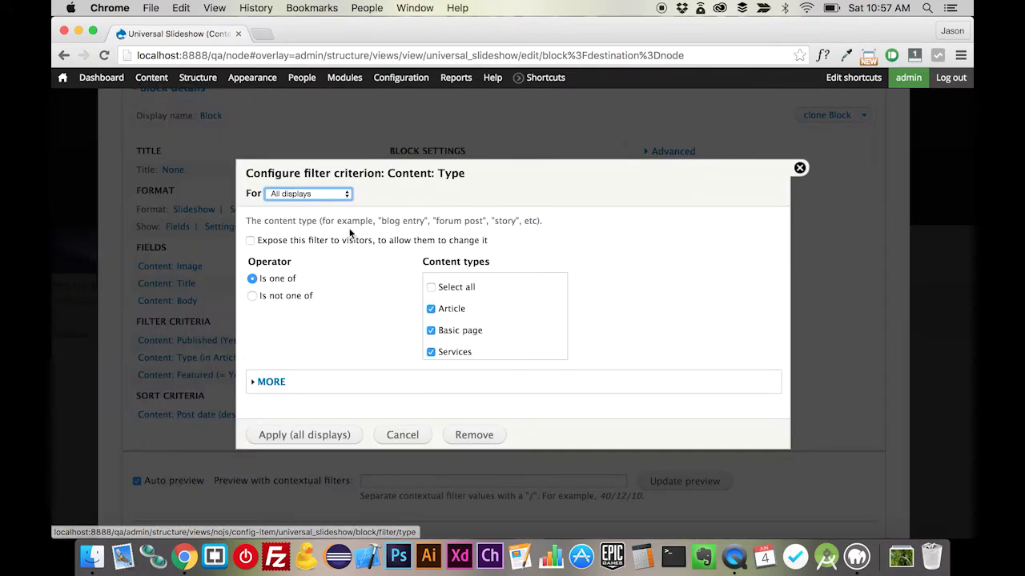
pyautogui.click(798, 168)
pyautogui.click(237, 341)
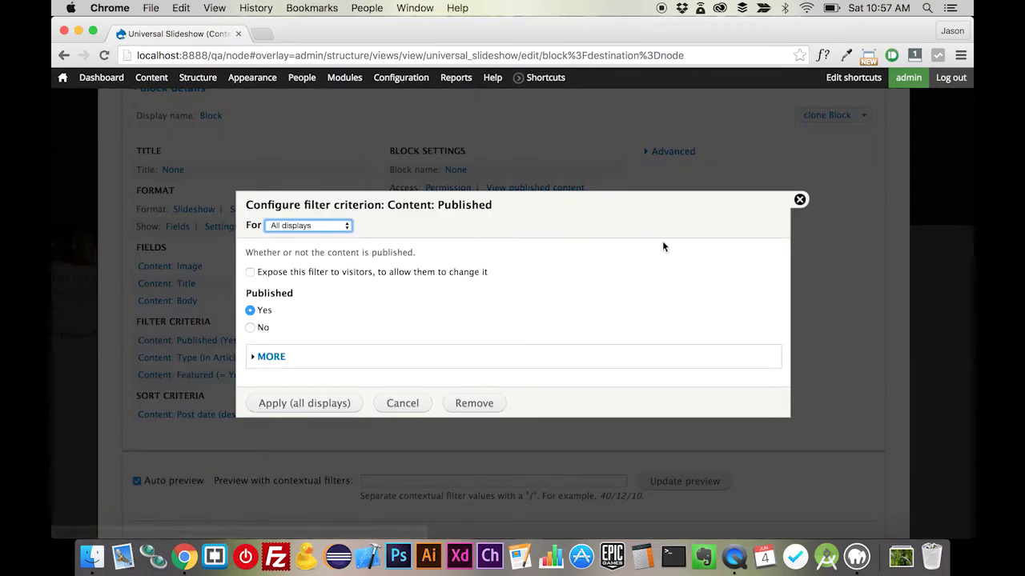
pyautogui.click(800, 200)
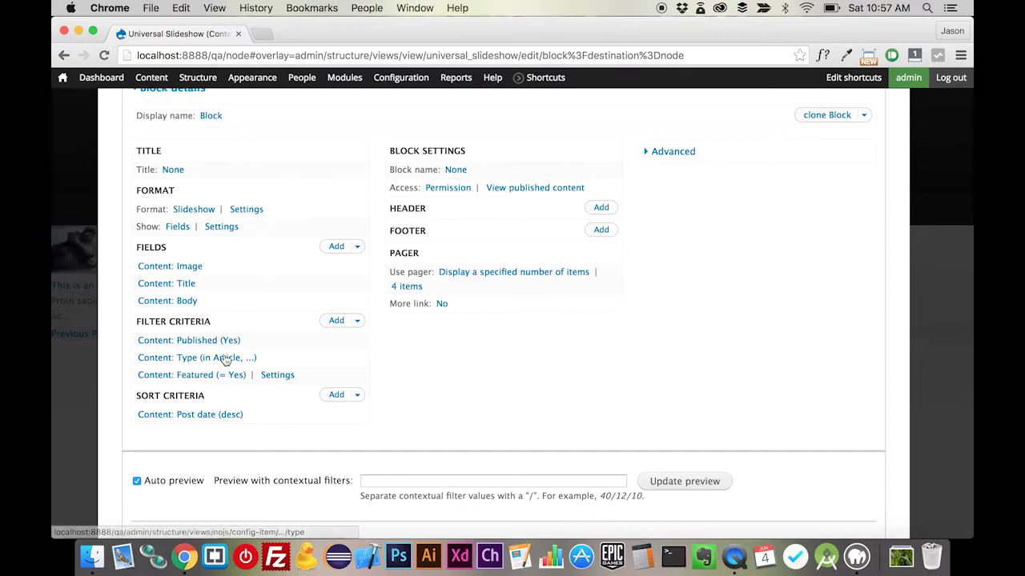
# Examine the content types chosen in the Type filter and the extra settings of the Featured filter.
pyautogui.click(227, 357)
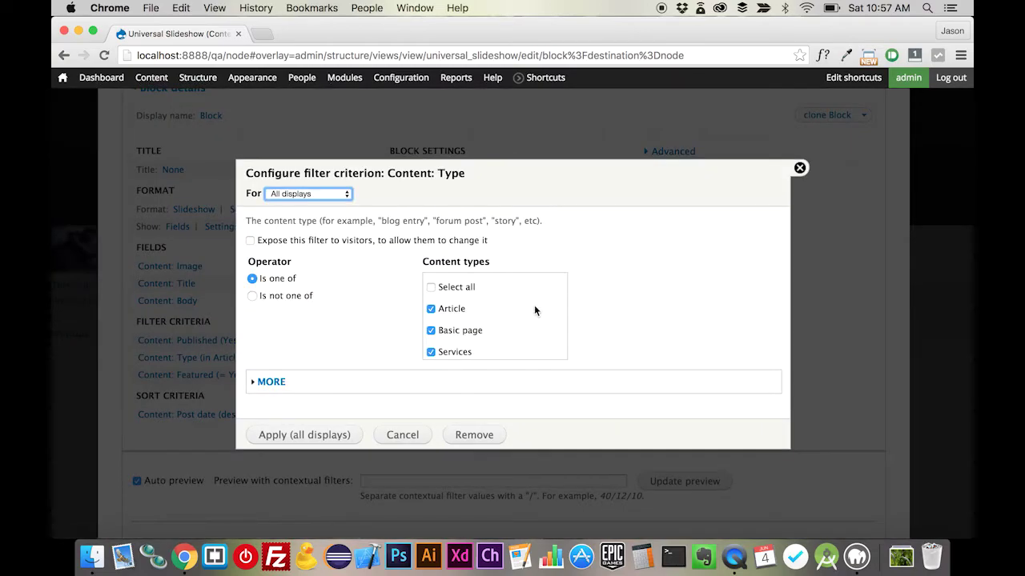
pyautogui.scroll(-1, 528, 313)
pyautogui.scroll(1, 528, 313)
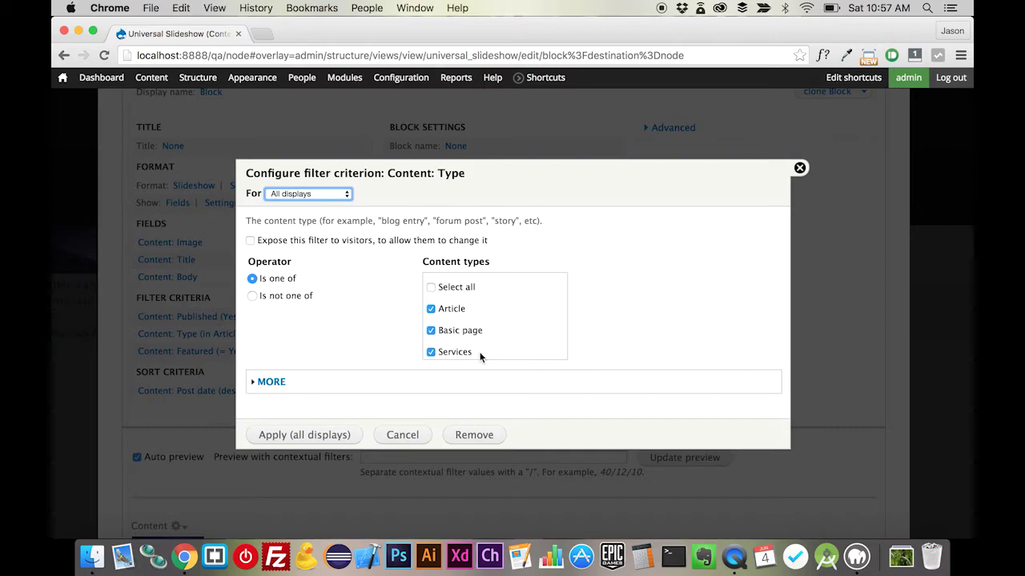
pyautogui.click(800, 169)
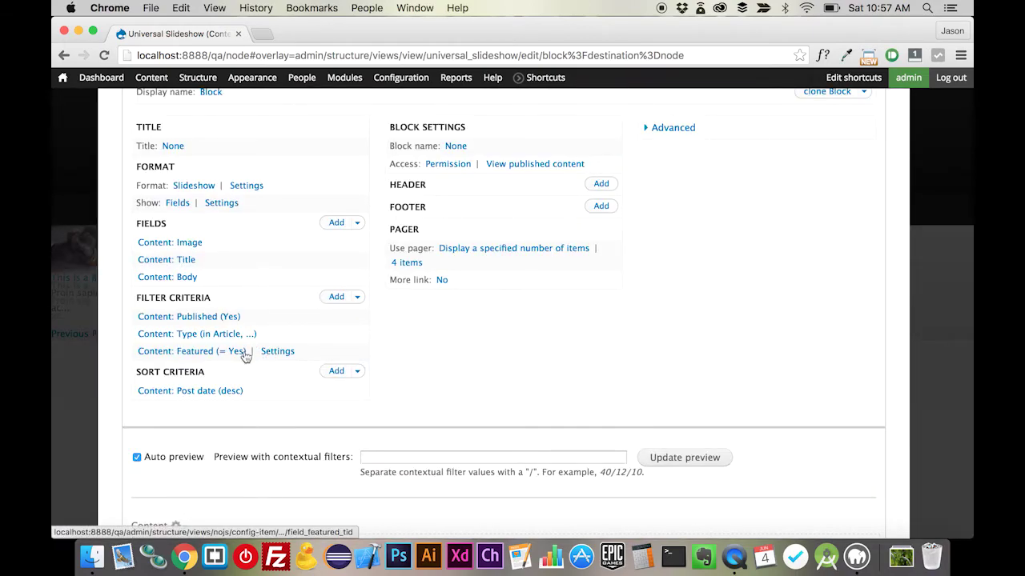
pyautogui.click(274, 351)
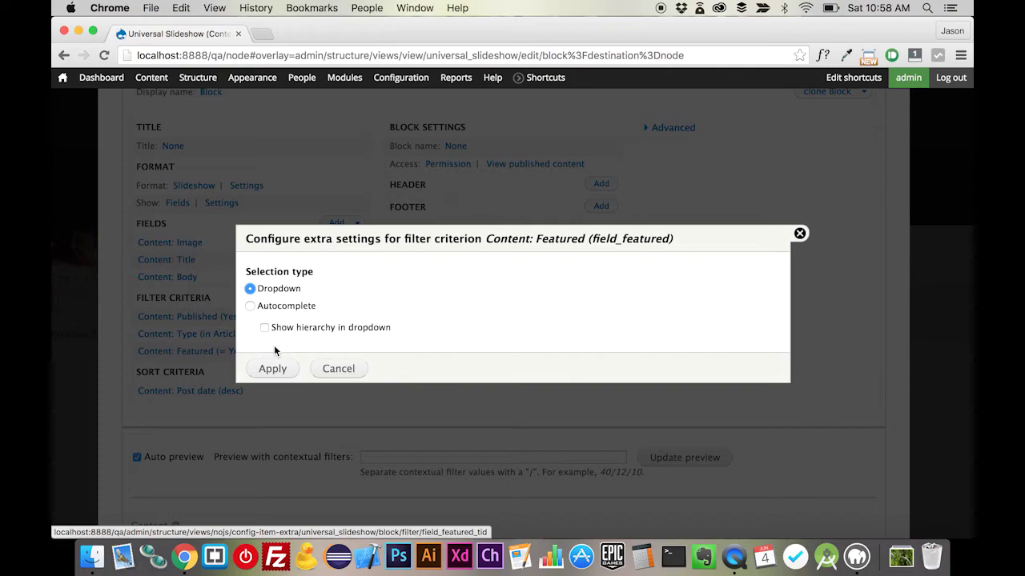
pyautogui.click(800, 234)
pyautogui.scroll(5, 803, 233)
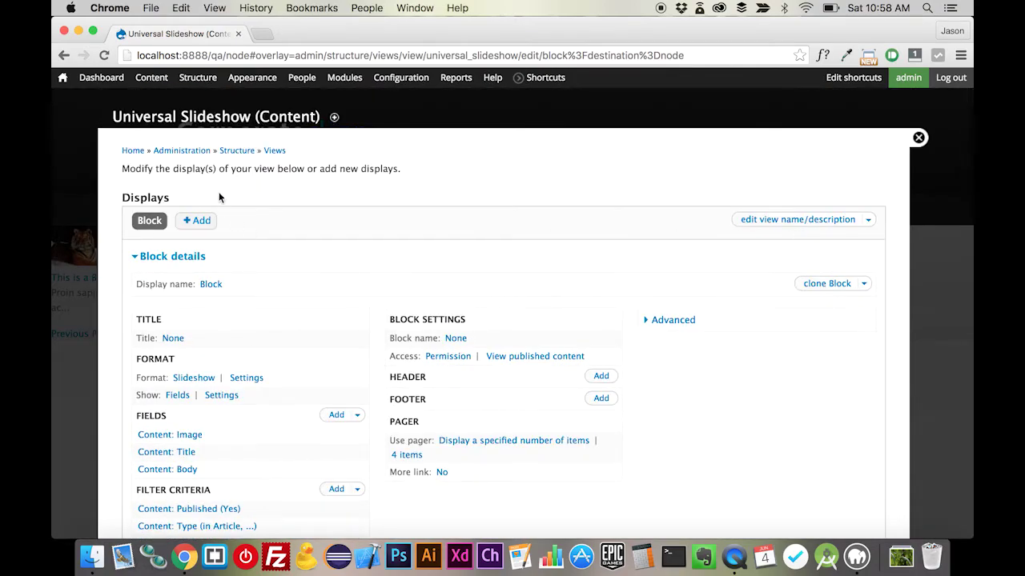
# Review the Article content type's field list, go back to the slideshow view, and close it to return to the front page.
pyautogui.moveTo(200, 78)
pyautogui.moveTo(240, 120)
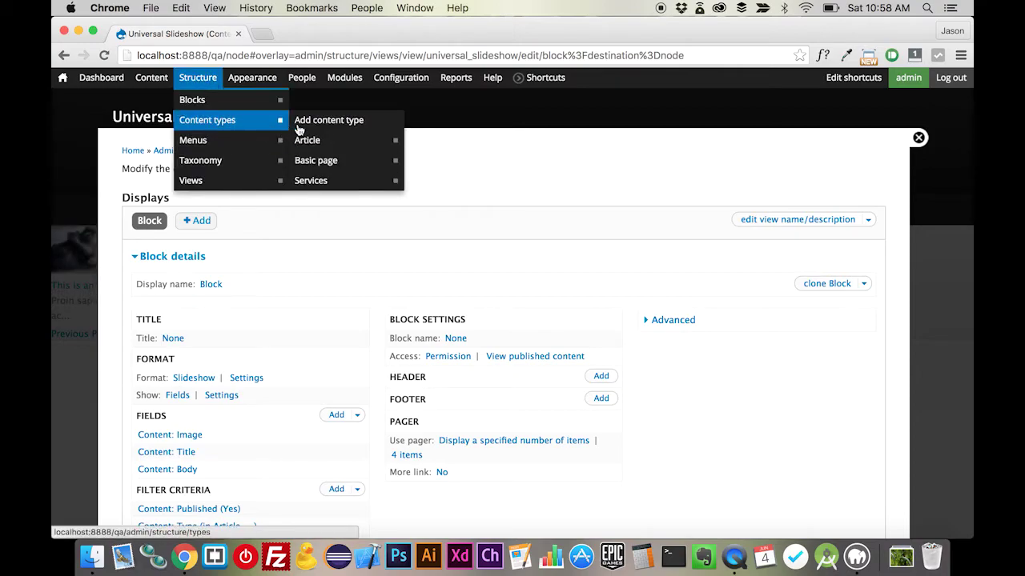
pyautogui.moveTo(336, 141)
pyautogui.click(440, 160)
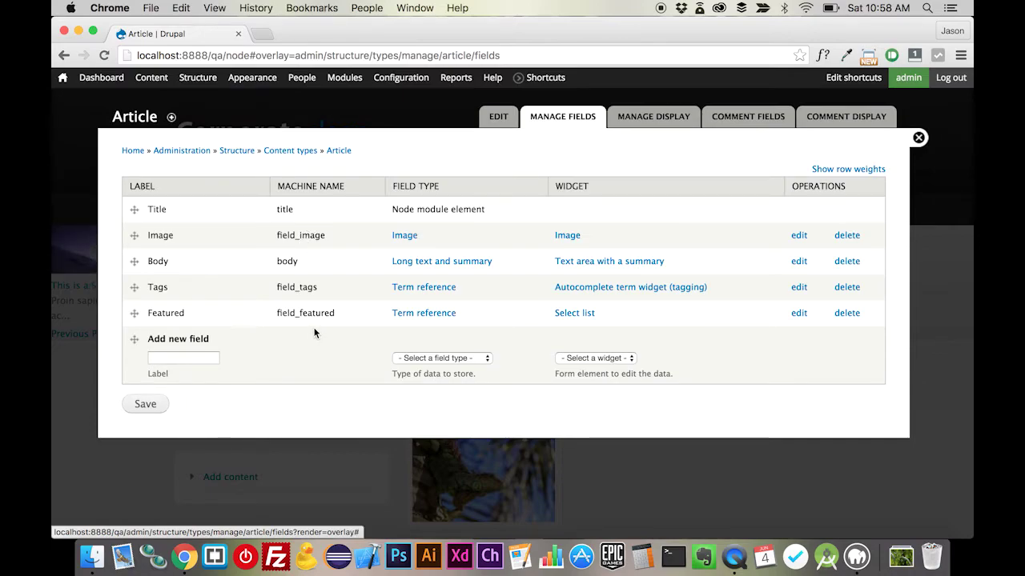
pyautogui.press('super+bracketleft')
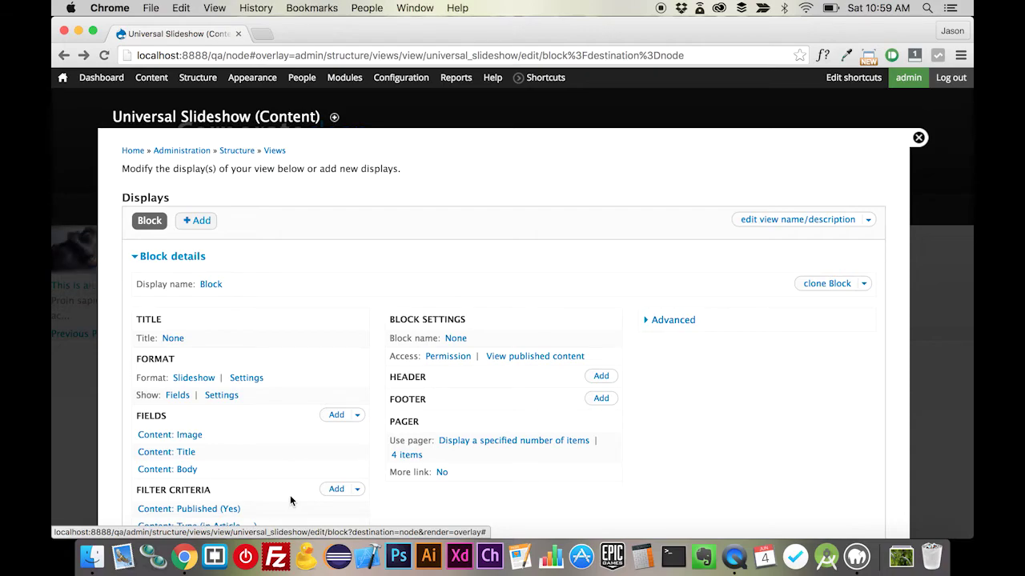
pyautogui.click(919, 138)
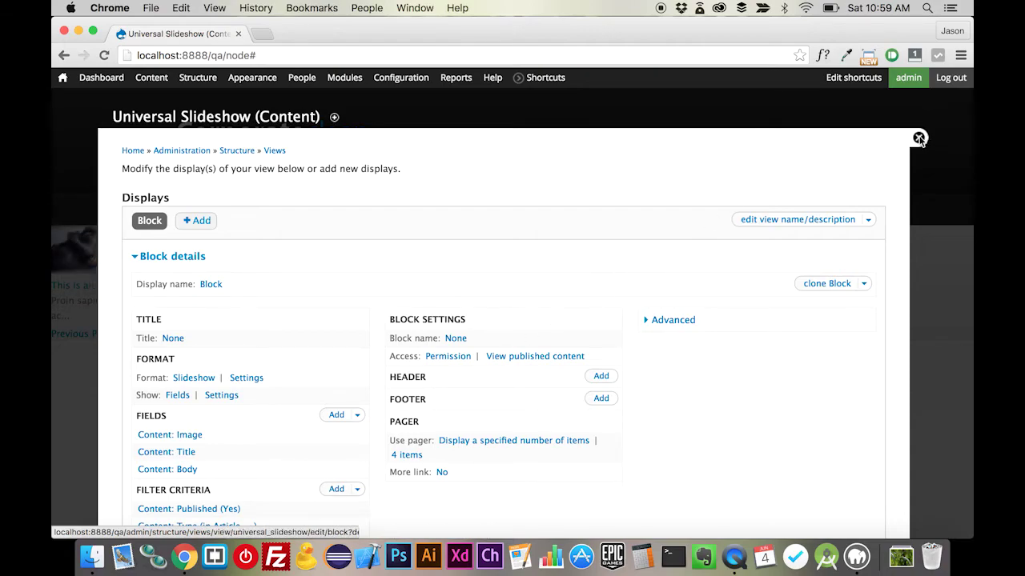